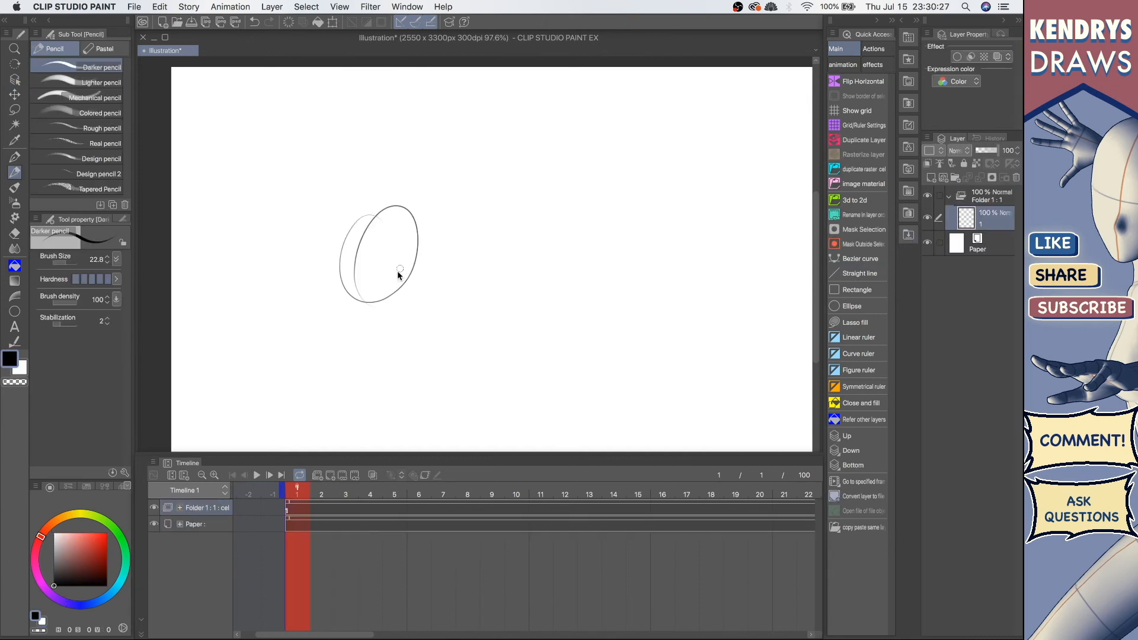
- Redraw cel 1 as a double oval and duplicate the drawing onto a new cel in the same animation folder
{"action": "key", "text": "Delete"}
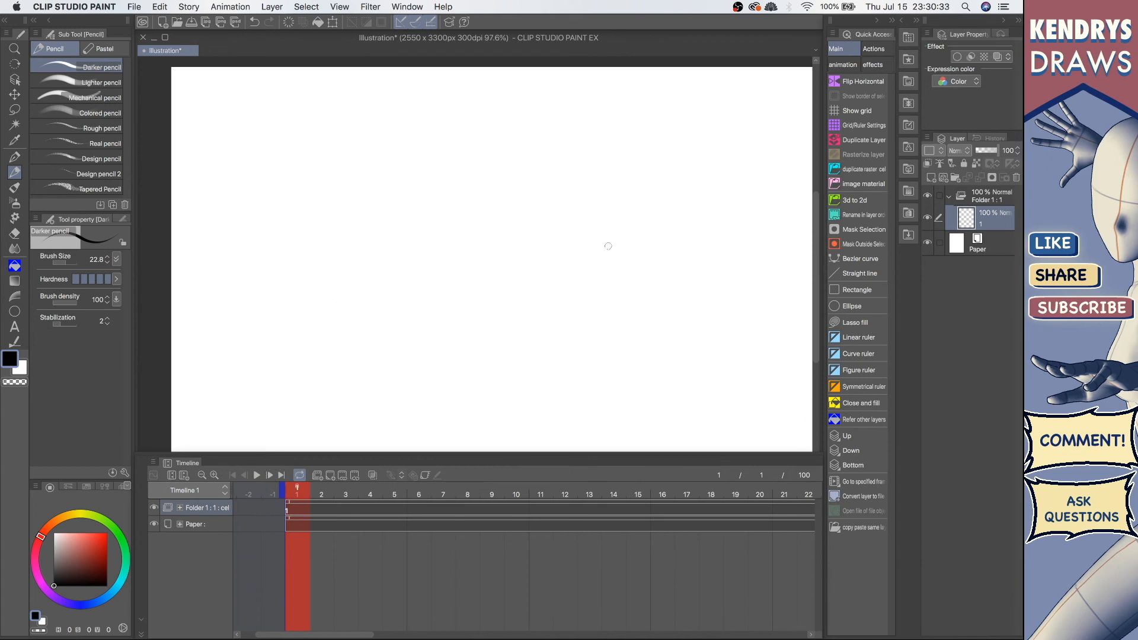
{"action": "mouse_move", "coordinate": [296, 250]}
{"action": "left_mouse_down"}
{"action": "mouse_move", "coordinate": [356, 260]}
{"action": "mouse_move", "coordinate": [327, 334]}
{"action": "mouse_move", "coordinate": [285, 244]}
{"action": "mouse_move", "coordinate": [342, 236]}
{"action": "left_mouse_up"}
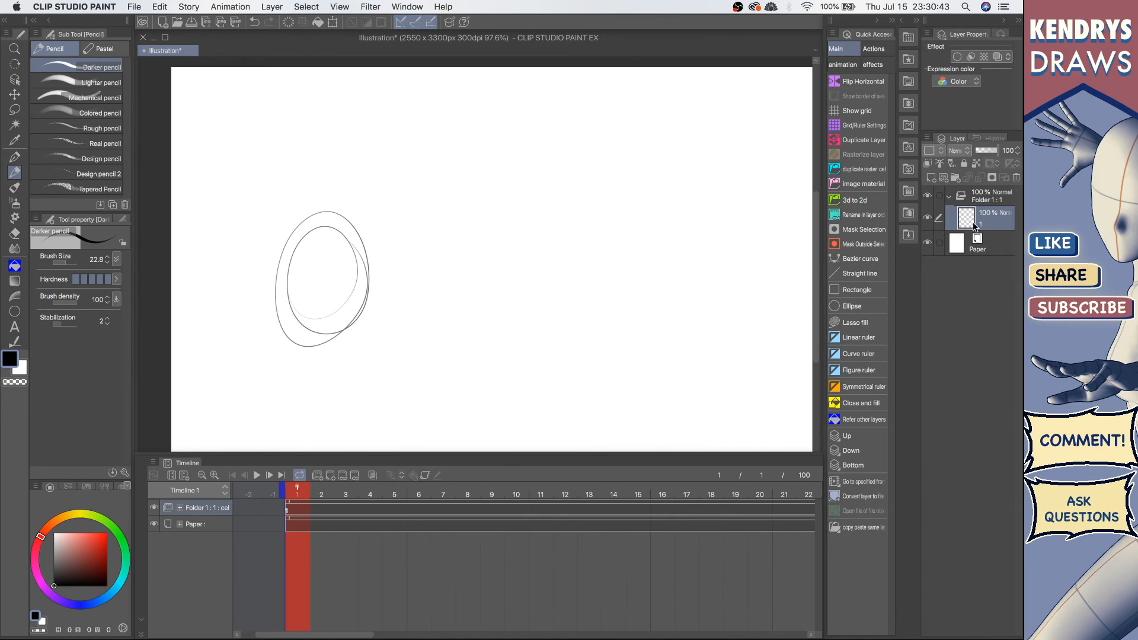
{"action": "key", "text": "m"}
{"action": "mouse_move", "coordinate": [405, 188]}
{"action": "left_mouse_down"}
{"action": "mouse_move", "coordinate": [312, 157]}
{"action": "mouse_move", "coordinate": [427, 172]}
{"action": "mouse_move", "coordinate": [401, 181]}
{"action": "left_mouse_up"}
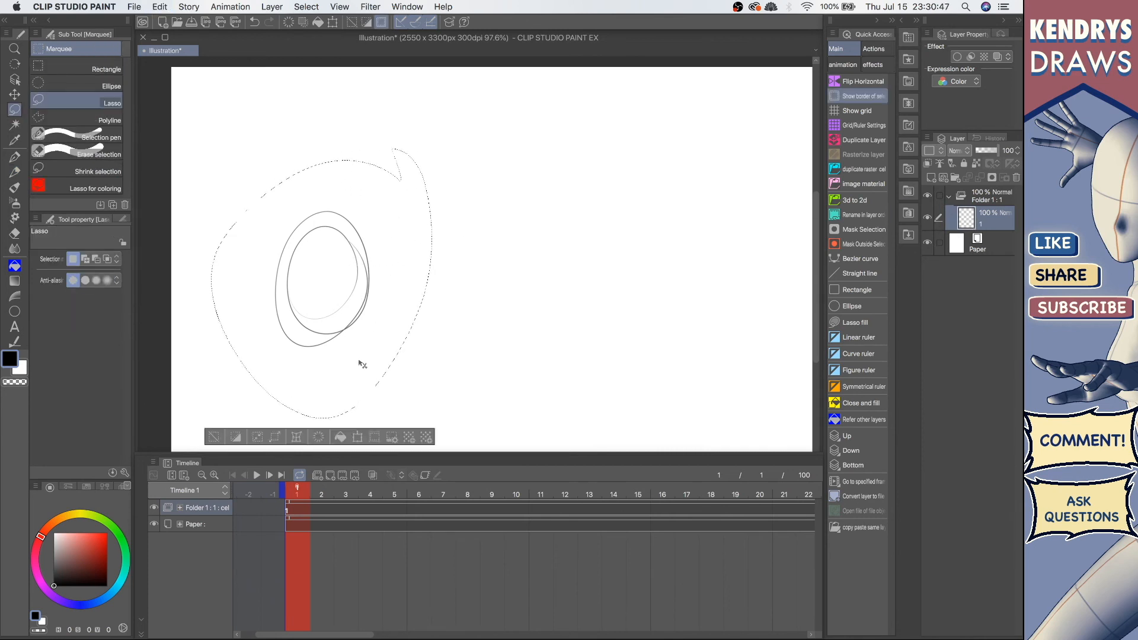
{"action": "key", "text": "super+c"}
{"action": "key", "text": "super+v"}
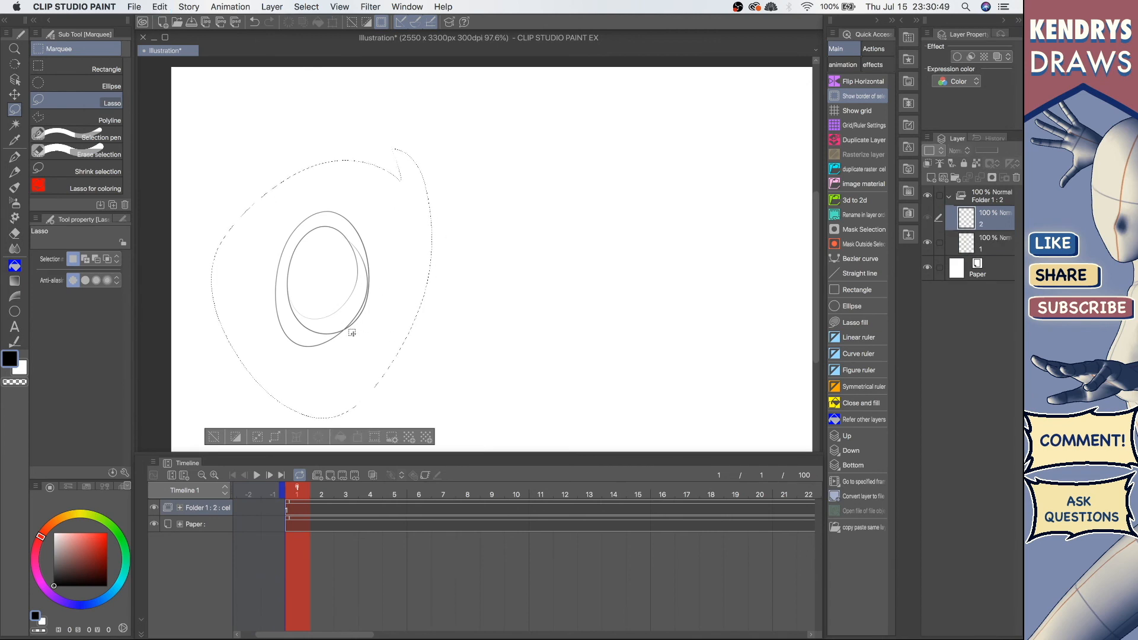
{"action": "key", "text": "super+d"}
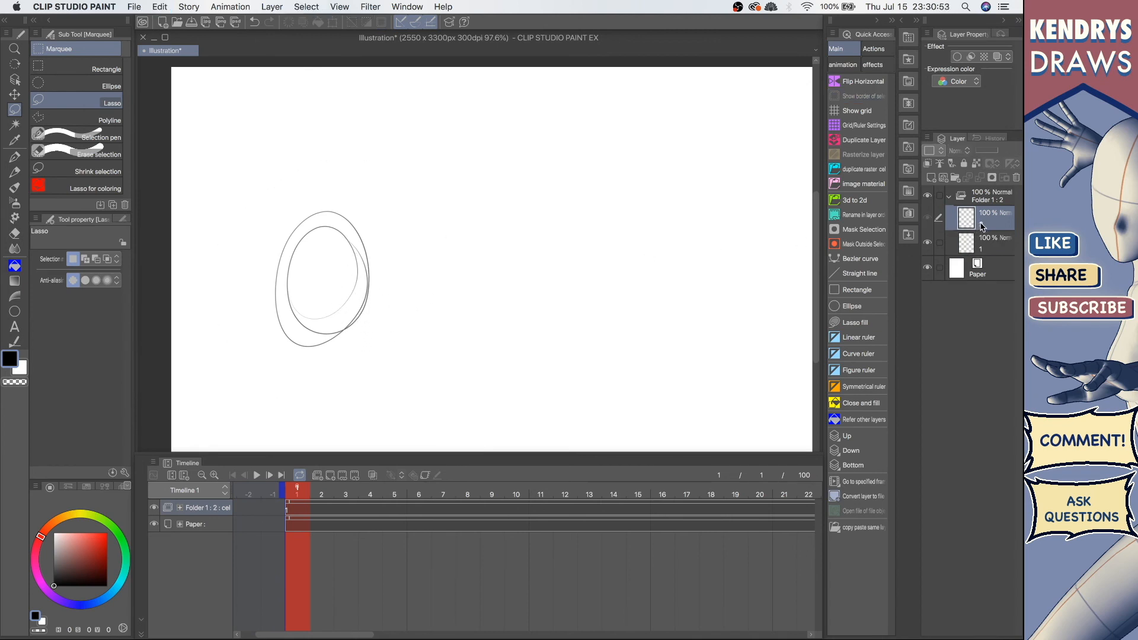
- Assign cel 2 to frame 2 of the animation folder's timeline track
{"action": "left_click", "coordinate": [319, 513]}
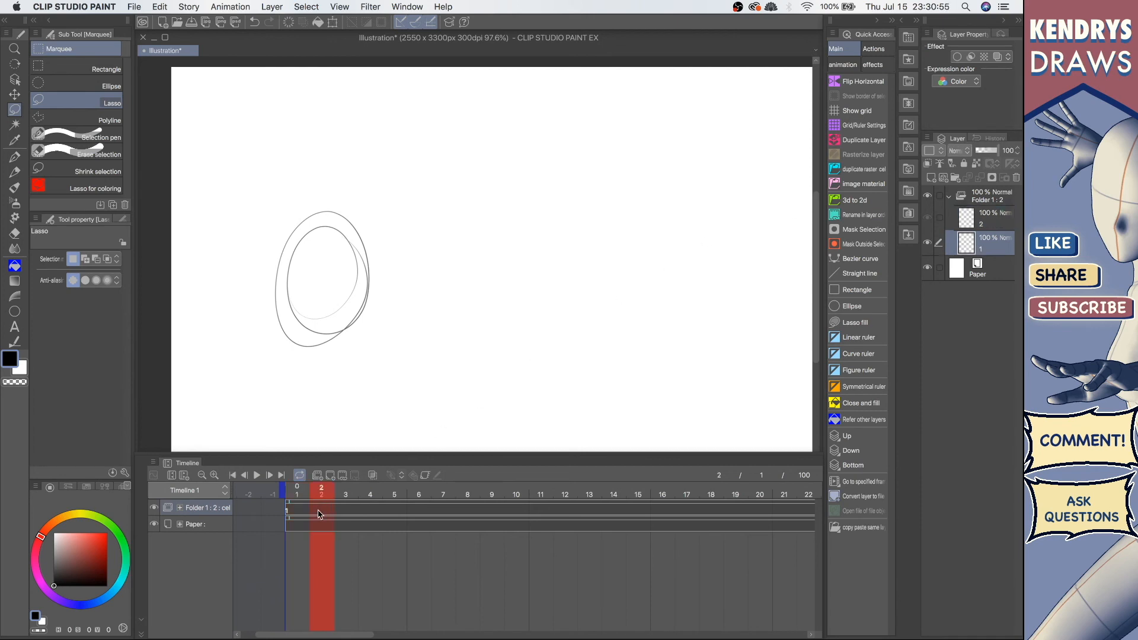
{"action": "right_click", "coordinate": [318, 513]}
{"action": "left_click", "coordinate": [321, 290]}
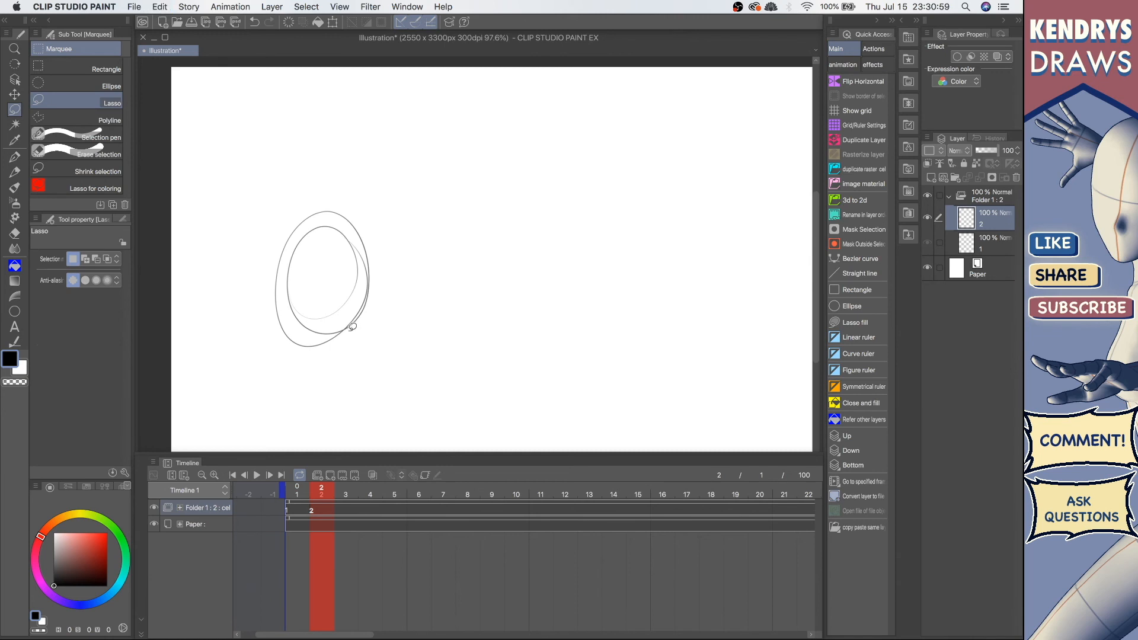
- Move the ovals on cel 2 to the right and slightly up, and compare frames 1 and 2
{"action": "key", "text": "super+t"}
{"action": "left_click_drag", "start_coordinate": [352, 327], "coordinate": [486, 306]}
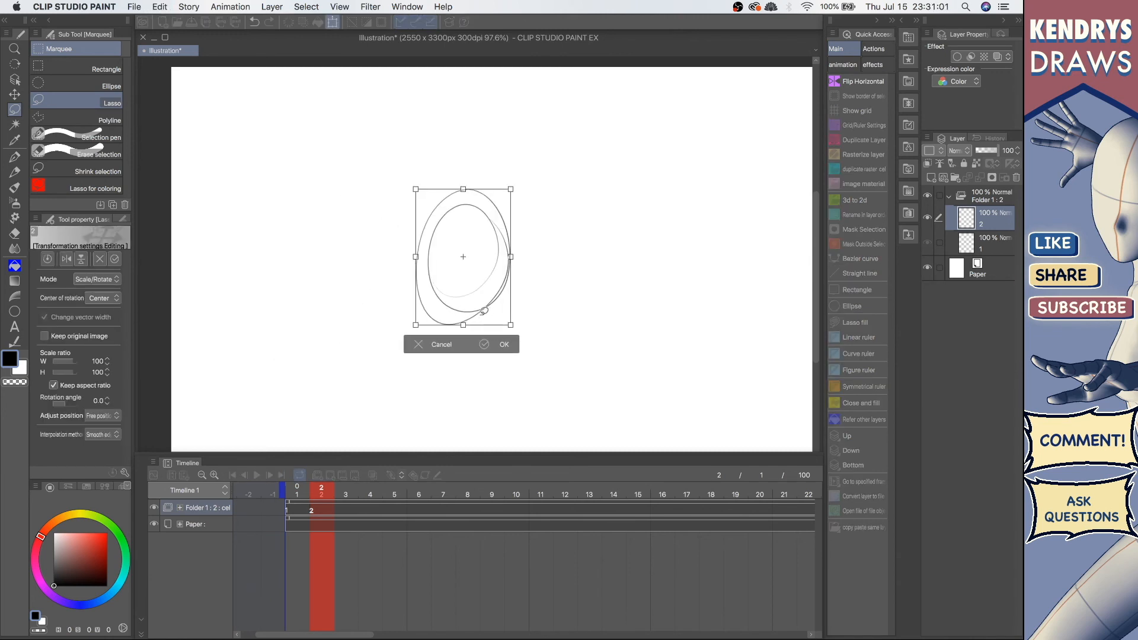
{"action": "key", "text": "Return"}
{"action": "left_click", "coordinate": [289, 511]}
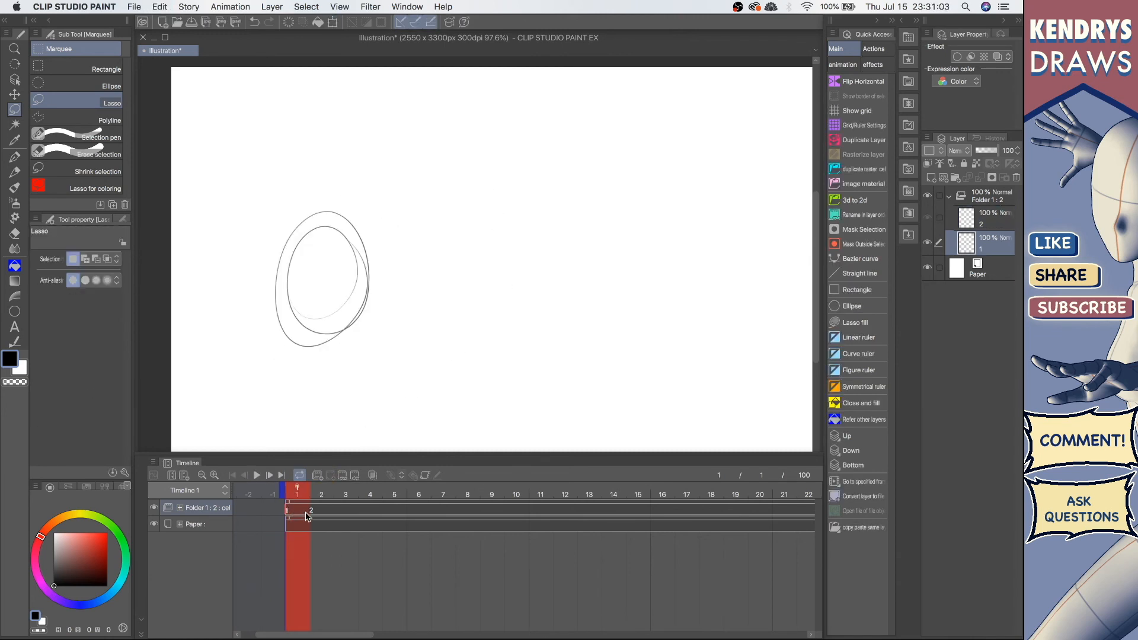
{"action": "left_click", "coordinate": [314, 517]}
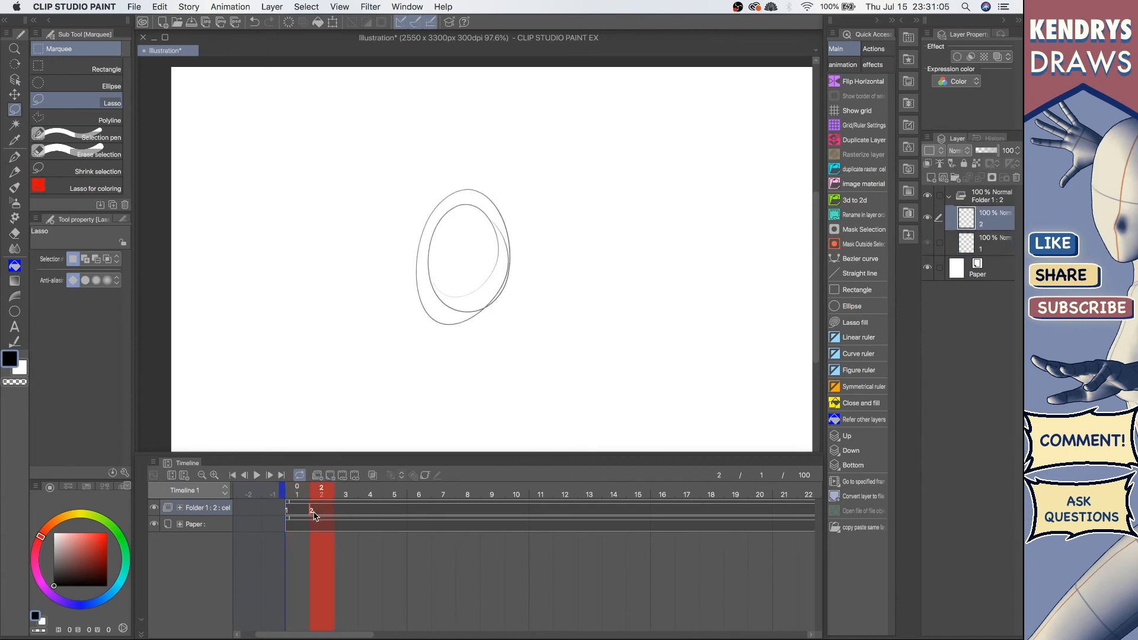
- Enable onion skin on the timeline and delete all cels from the animation folder
{"action": "left_click", "coordinate": [372, 476]}
{"action": "left_click", "coordinate": [1016, 178]}
{"action": "left_click", "coordinate": [1016, 178]}
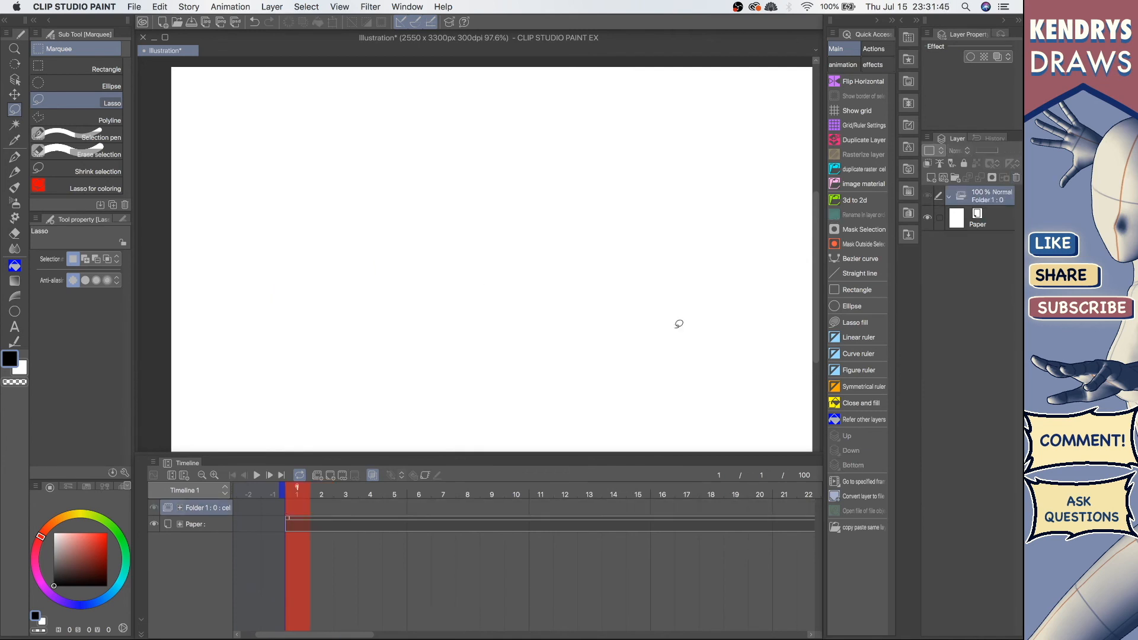
- Create a layer folder as a cel inside the animation folder and add a raster layer to it
{"action": "left_click", "coordinate": [957, 179]}
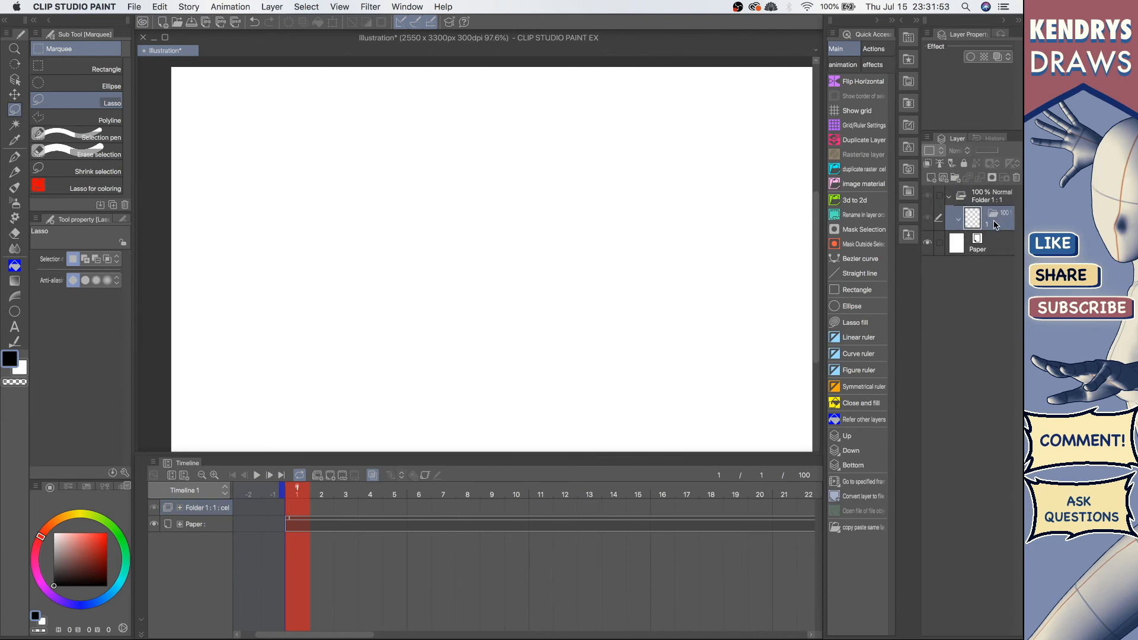
{"action": "left_click", "coordinate": [932, 178]}
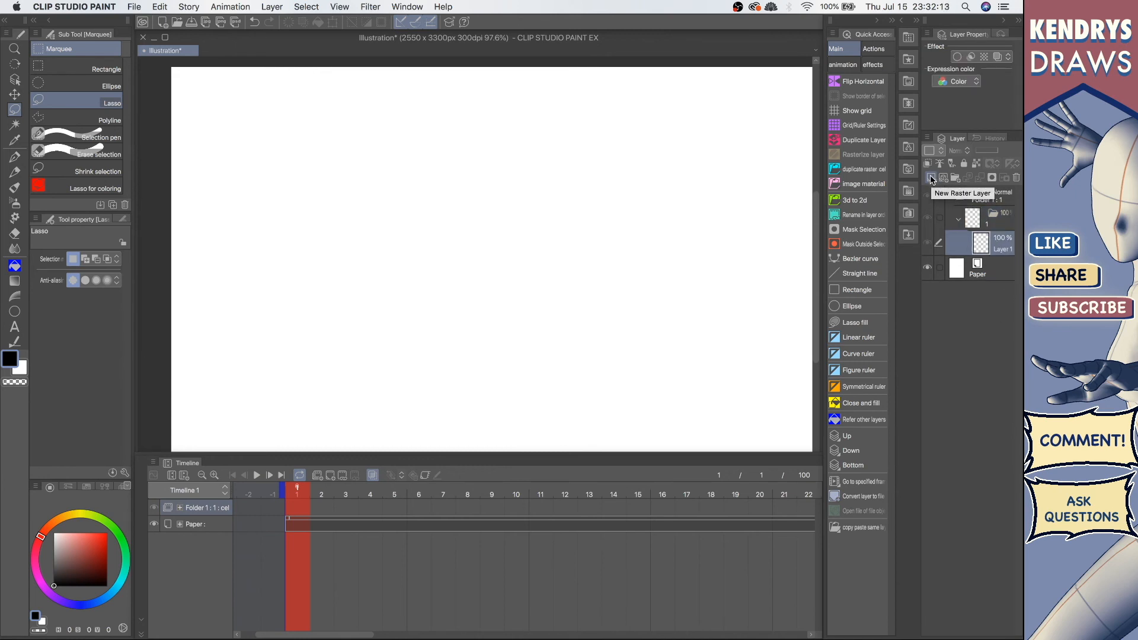
- Sketch a small oval on the new raster layer with the Darker pencil, undoing the larger first attempt
{"action": "key", "text": "p"}
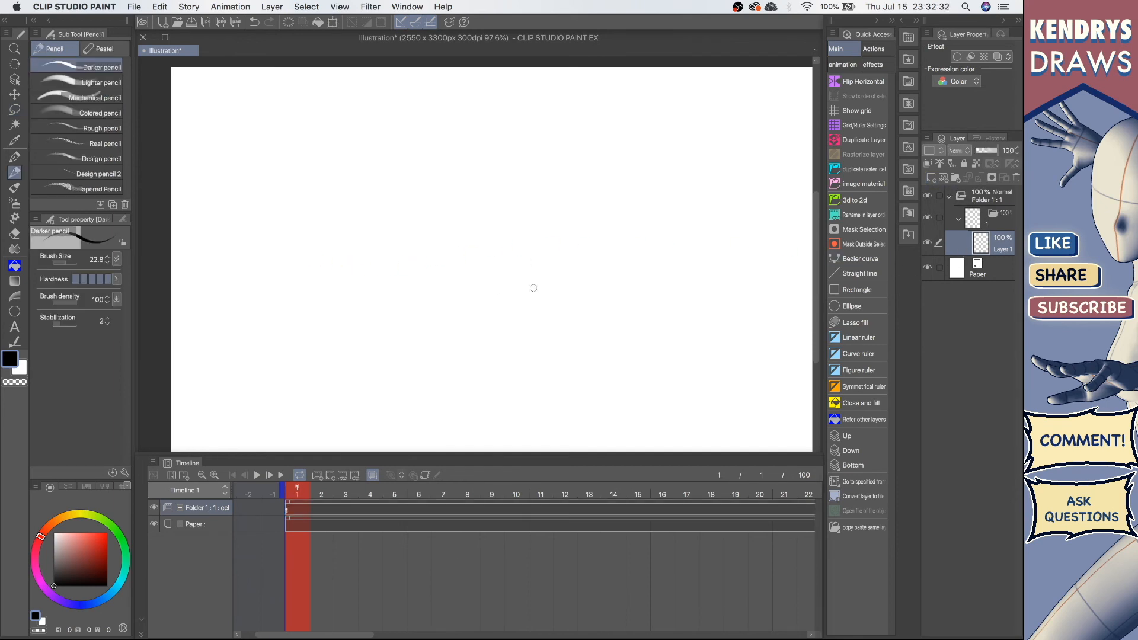
{"action": "mouse_move", "coordinate": [407, 221]}
{"action": "left_mouse_down"}
{"action": "mouse_move", "coordinate": [383, 300]}
{"action": "mouse_move", "coordinate": [373, 238]}
{"action": "mouse_move", "coordinate": [425, 189]}
{"action": "left_mouse_up"}
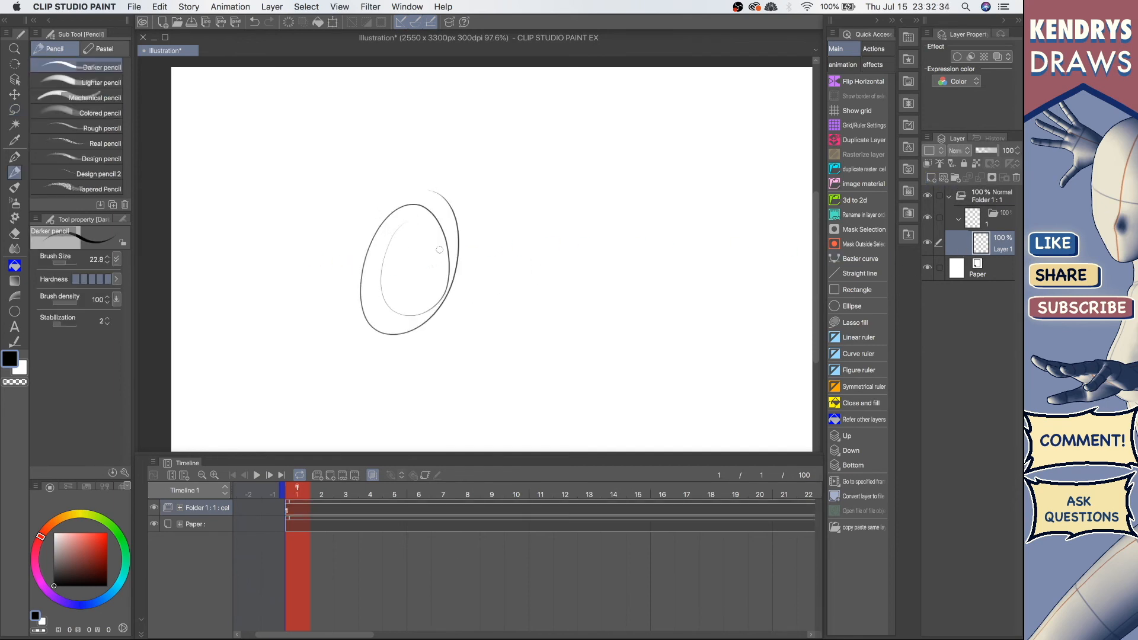
{"action": "key", "text": "super+z"}
{"action": "mouse_move", "coordinate": [386, 229]}
{"action": "left_mouse_down"}
{"action": "mouse_move", "coordinate": [405, 244]}
{"action": "mouse_move", "coordinate": [389, 230]}
{"action": "left_mouse_up"}
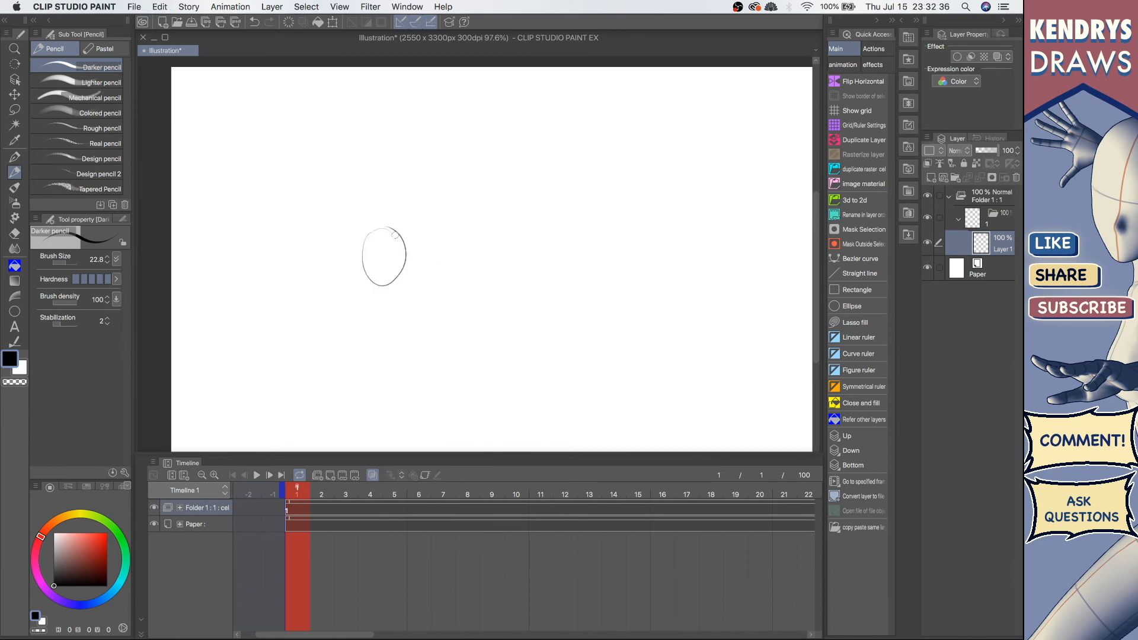
- Copy the oval onto its own layer, shrink the copy and place it up and to the left of the original
{"action": "key", "text": "m"}
{"action": "mouse_move", "coordinate": [456, 222]}
{"action": "left_mouse_down"}
{"action": "mouse_move", "coordinate": [415, 176]}
{"action": "mouse_move", "coordinate": [447, 197]}
{"action": "left_mouse_up"}
{"action": "key", "text": "super+t"}
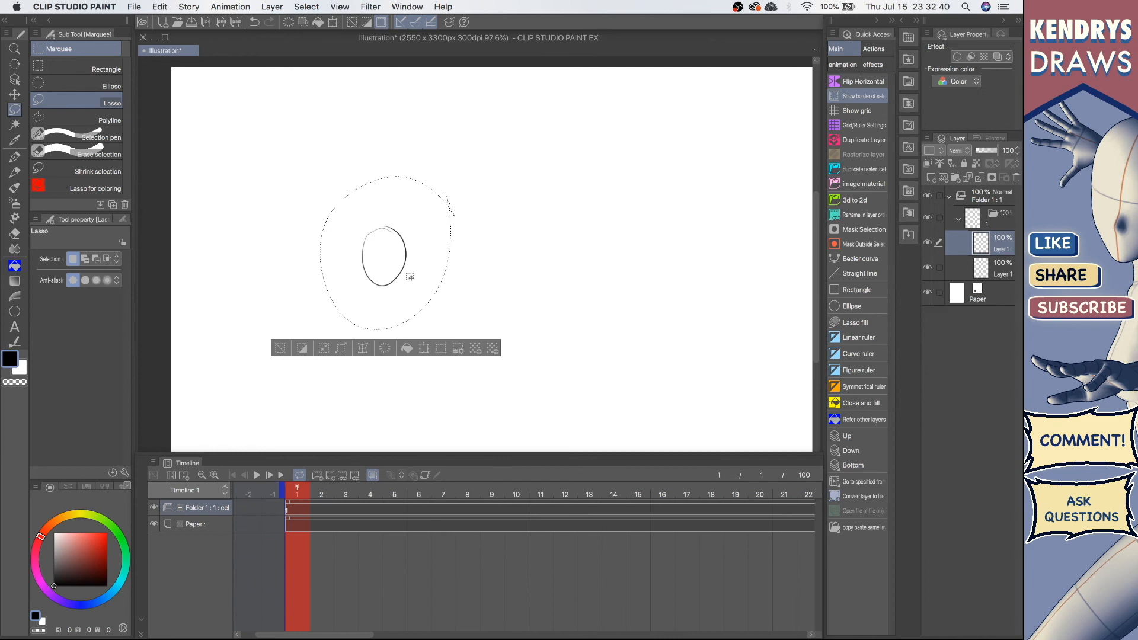
{"action": "left_click_drag", "start_coordinate": [381, 329], "coordinate": [519, 323]}
{"action": "left_click_drag", "start_coordinate": [525, 283], "coordinate": [517, 275]}
{"action": "key", "text": "super+t"}
{"action": "left_click_drag", "start_coordinate": [582, 161], "coordinate": [381, 232]}
{"action": "left_click", "coordinate": [365, 282]}
{"action": "key", "text": "super+t"}
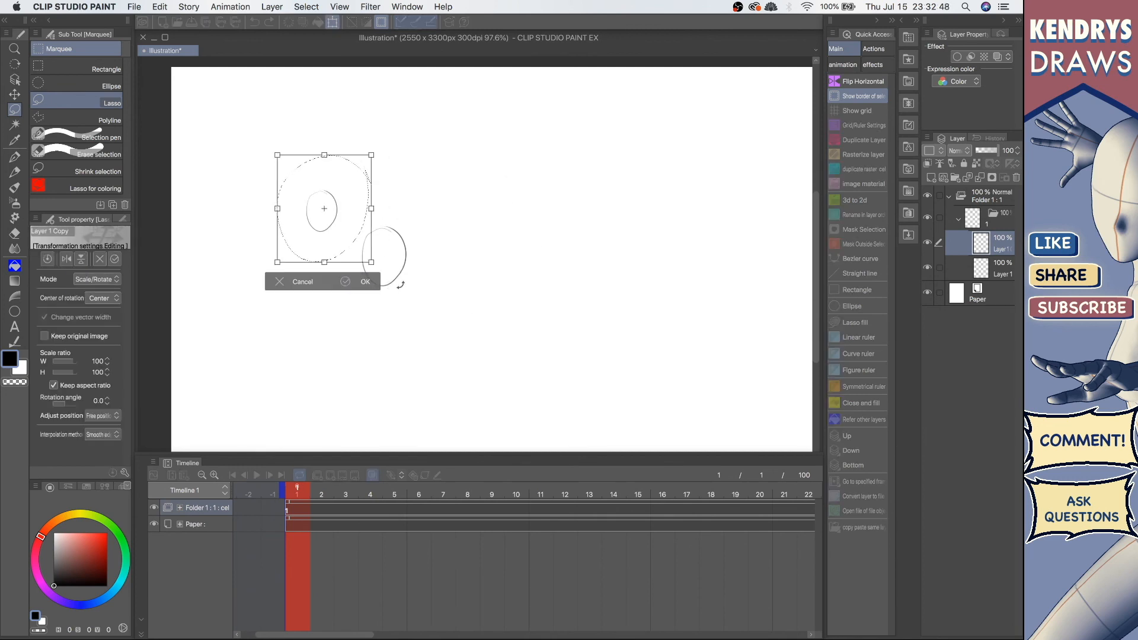
{"action": "left_click", "coordinate": [313, 284]}
{"action": "key", "text": "super+d"}
- Paste another full-size oval on a new layer and place it up and to the right of the original
{"action": "key", "text": "super+v"}
{"action": "key", "text": "super+t"}
{"action": "left_click_drag", "start_coordinate": [399, 243], "coordinate": [434, 182]}
{"action": "left_click", "coordinate": [460, 245]}
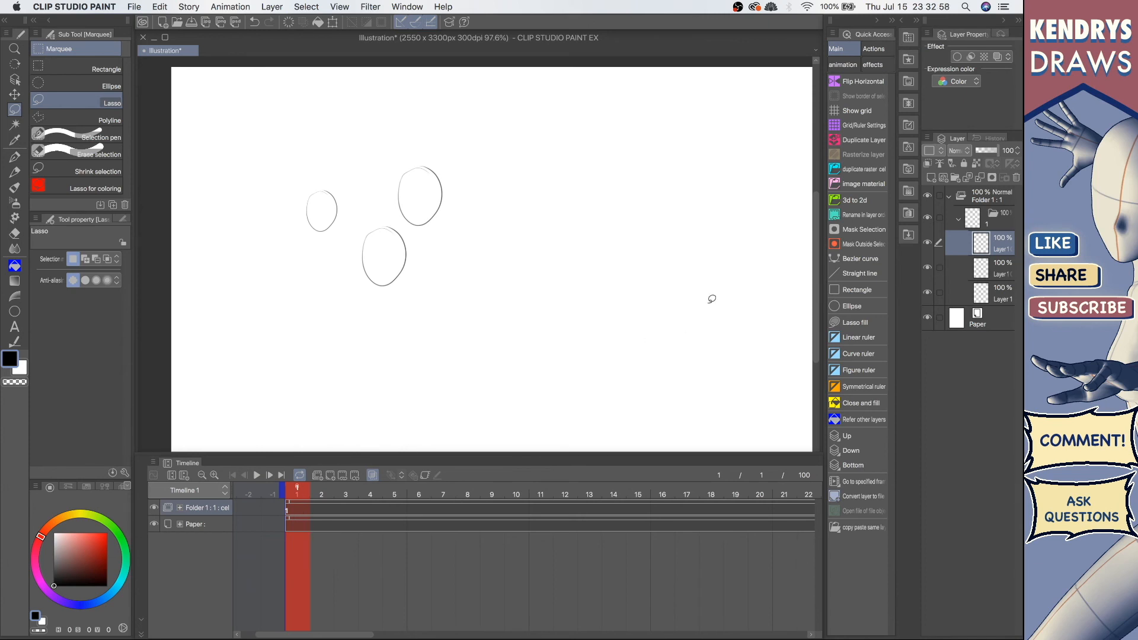
- Toggle the visibility of the two copied layers to check which oval each one holds
{"action": "left_click", "coordinate": [927, 267]}
{"action": "left_click", "coordinate": [928, 267]}
{"action": "left_click", "coordinate": [938, 267]}
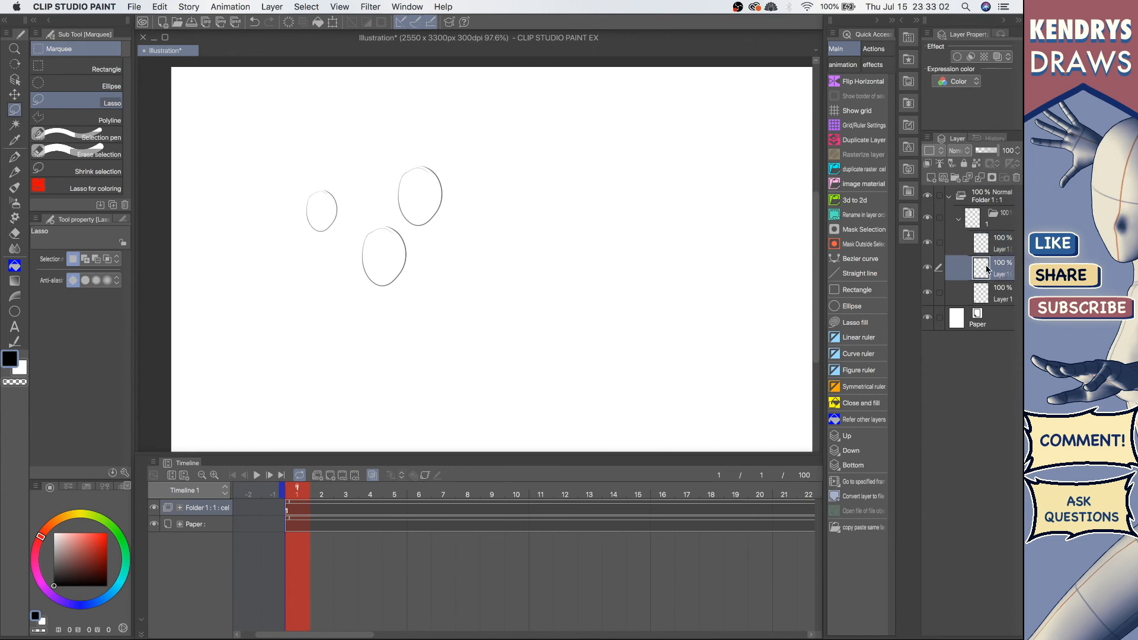
{"action": "left_click", "coordinate": [928, 243]}
{"action": "left_click", "coordinate": [928, 243]}
- Widen the layer list so full layer names fit, and collapse cel folder 1
{"action": "left_click_drag", "start_coordinate": [920, 251], "coordinate": [864, 261]}
{"action": "left_click", "coordinate": [970, 221]}
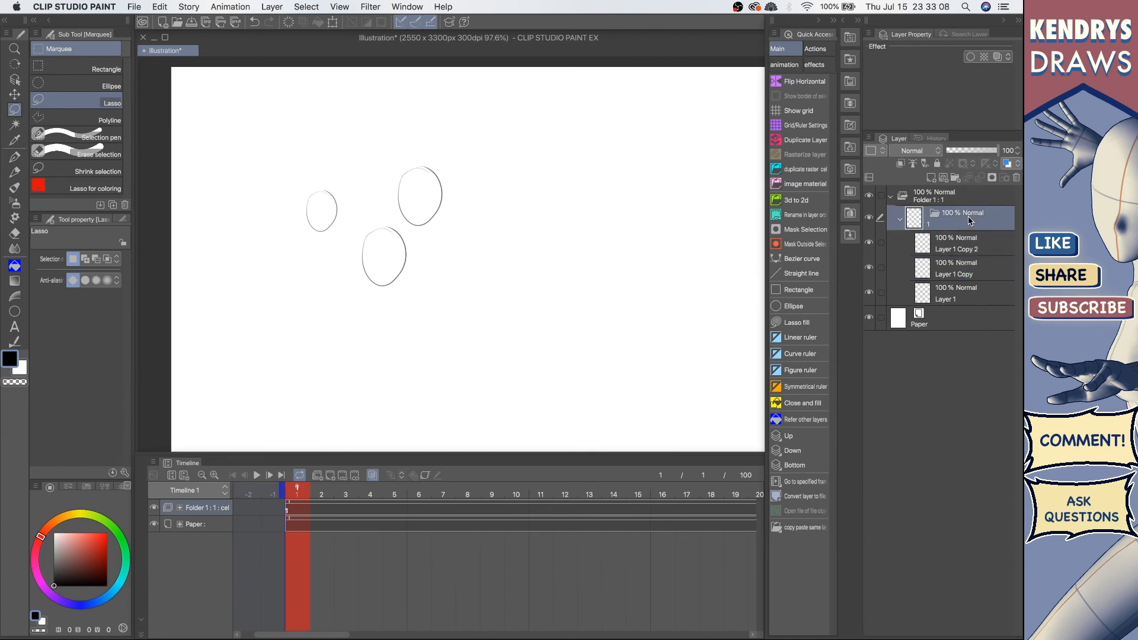
{"action": "left_click", "coordinate": [902, 222]}
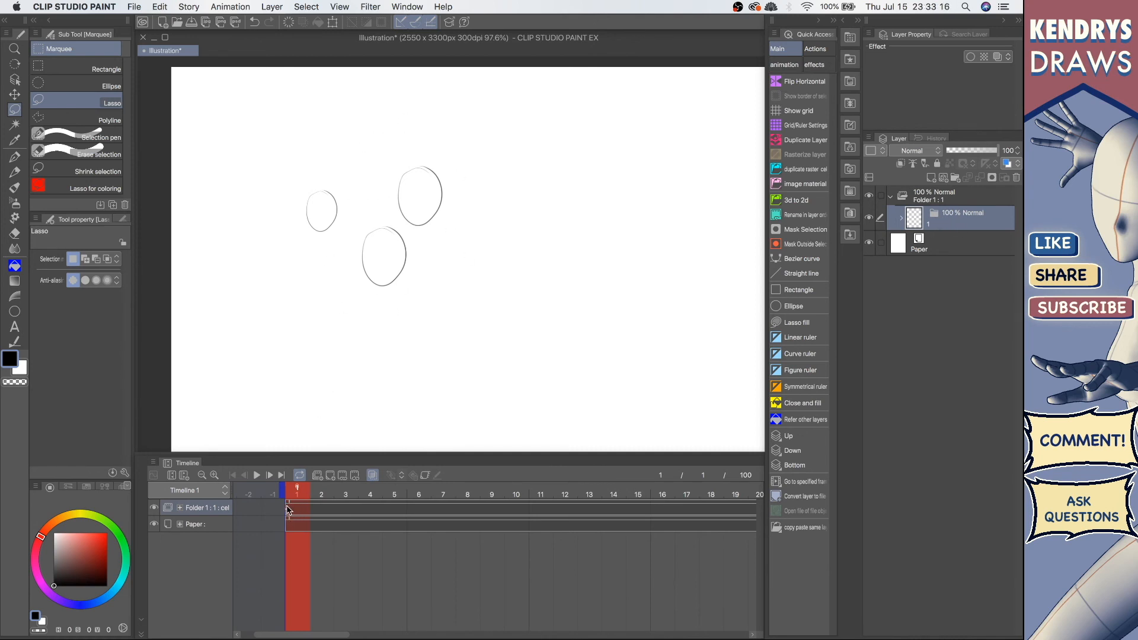
- Copy the oval on Layer 1 Copy 2 to a new layer and move it to the right of the other ovals
{"action": "mouse_move", "coordinate": [478, 256]}
{"action": "left_mouse_down"}
{"action": "mouse_move", "coordinate": [439, 243]}
{"action": "mouse_move", "coordinate": [508, 142]}
{"action": "mouse_move", "coordinate": [521, 252]}
{"action": "left_mouse_up"}
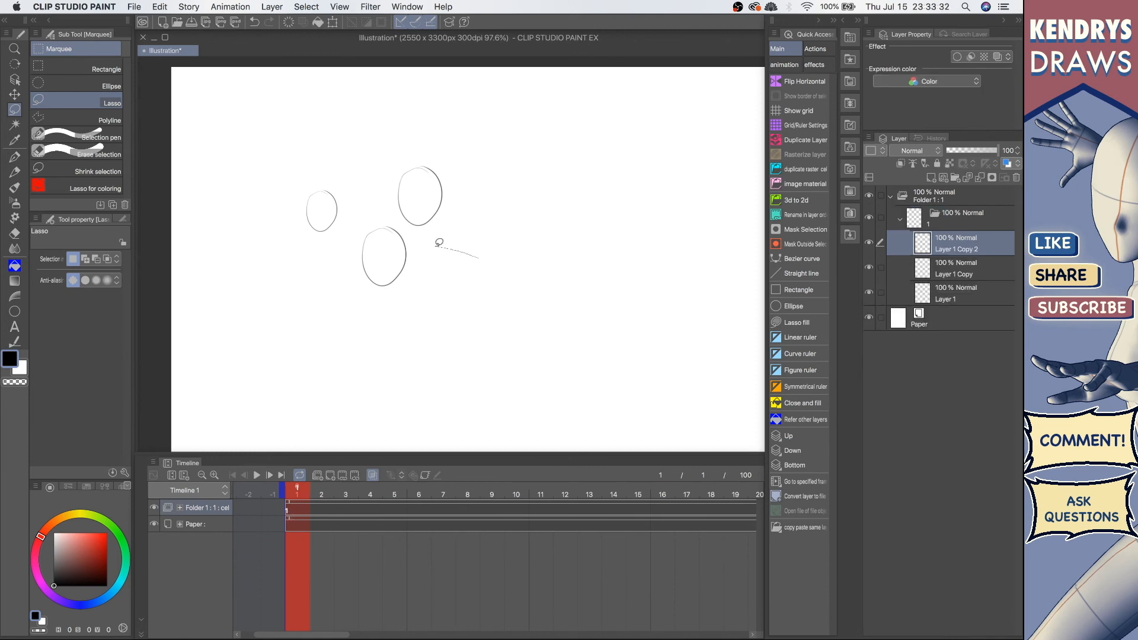
{"action": "key", "text": "super+c"}
{"action": "key", "text": "super+v"}
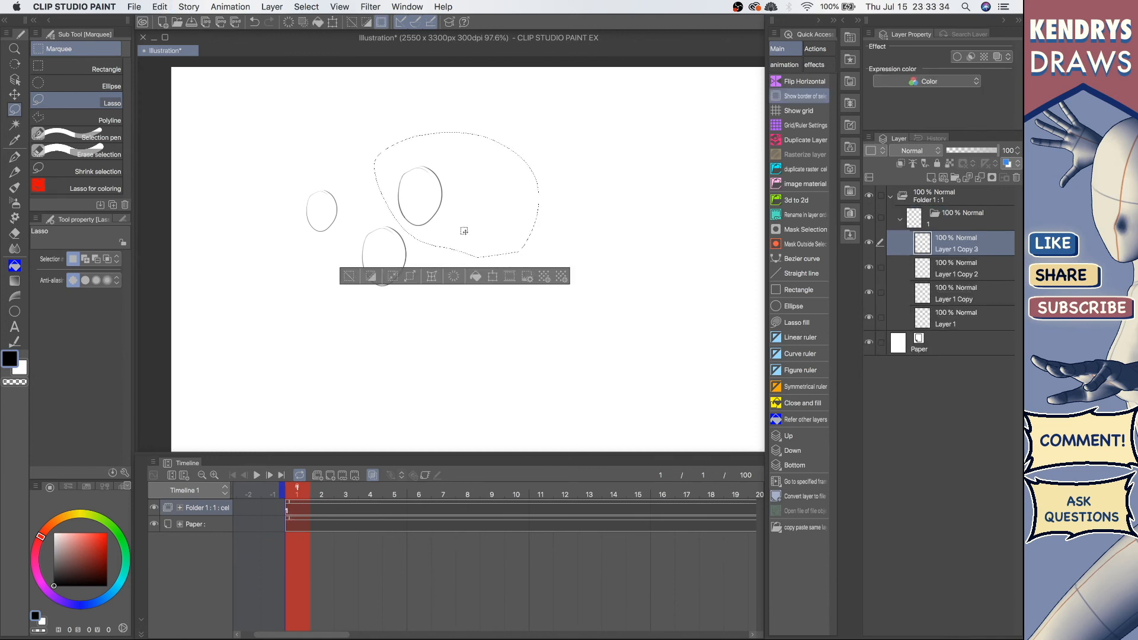
{"action": "left_click_drag", "start_coordinate": [435, 217], "coordinate": [536, 273]}
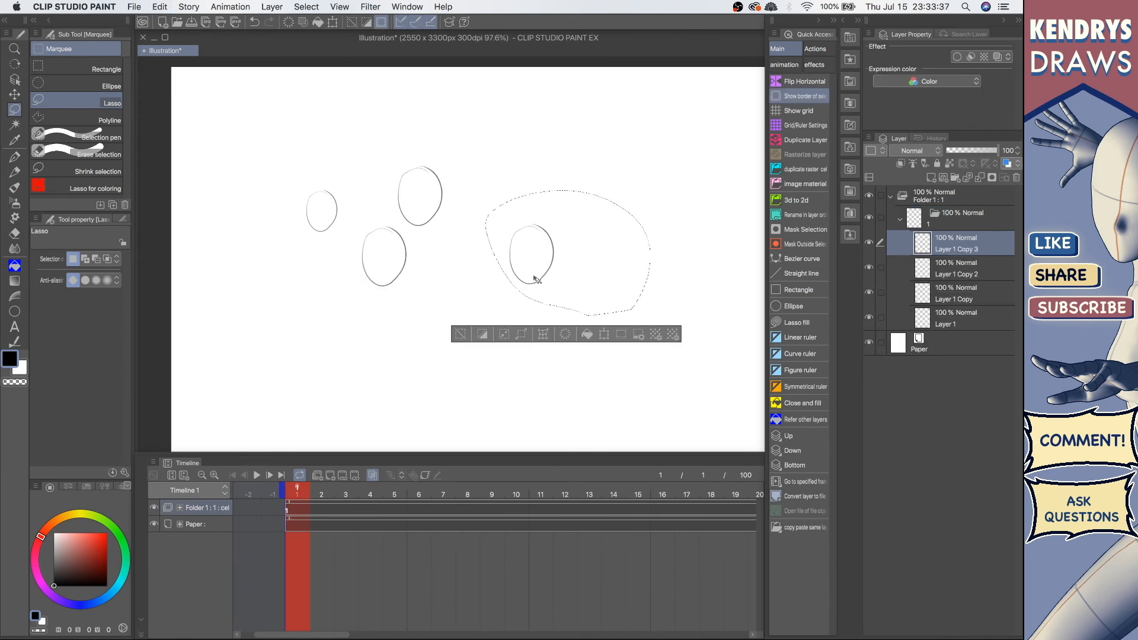
- Scale the newest oval to 225% and position it just right of the three smaller ovals
{"action": "key", "text": "super+t"}
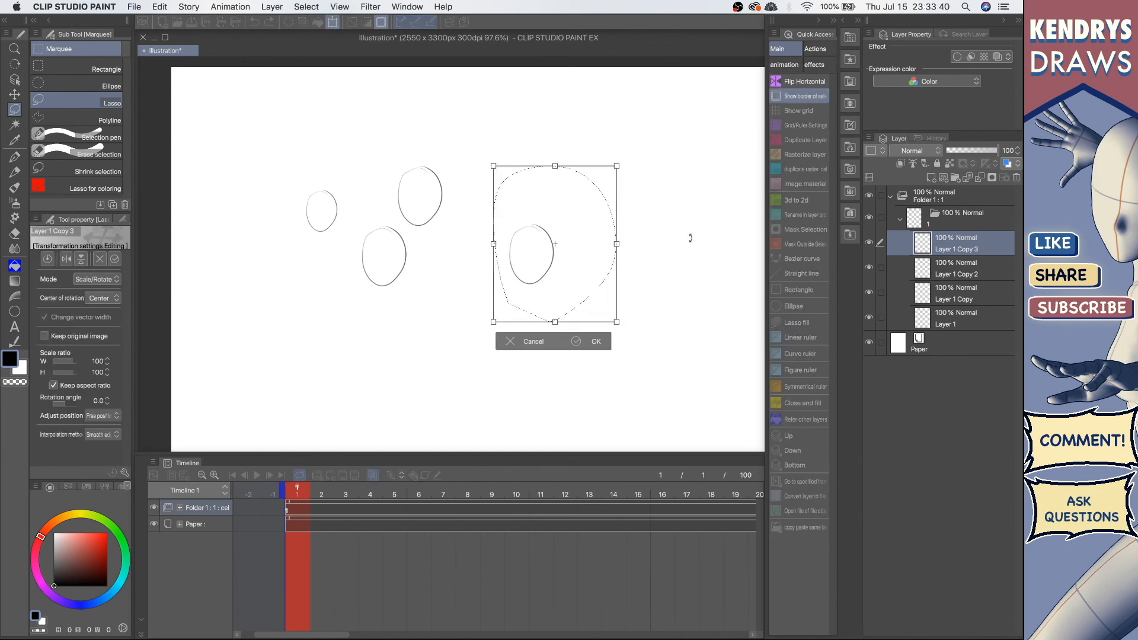
{"action": "left_click_drag", "start_coordinate": [494, 240], "coordinate": [343, 299]}
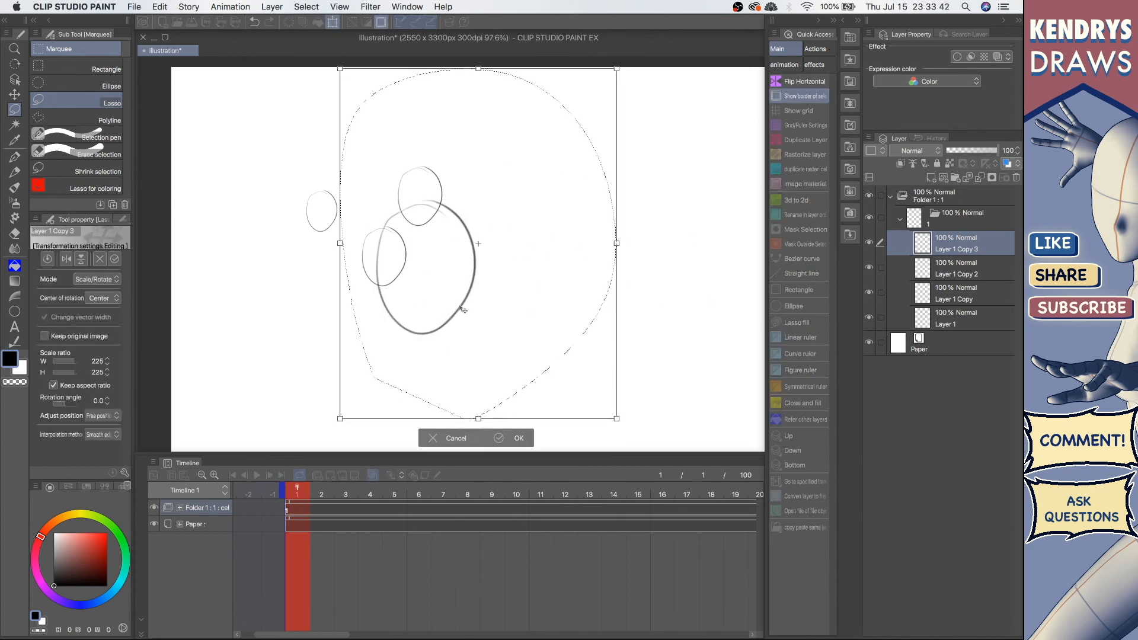
{"action": "left_click_drag", "start_coordinate": [462, 308], "coordinate": [541, 321]}
{"action": "left_click", "coordinate": [590, 439]}
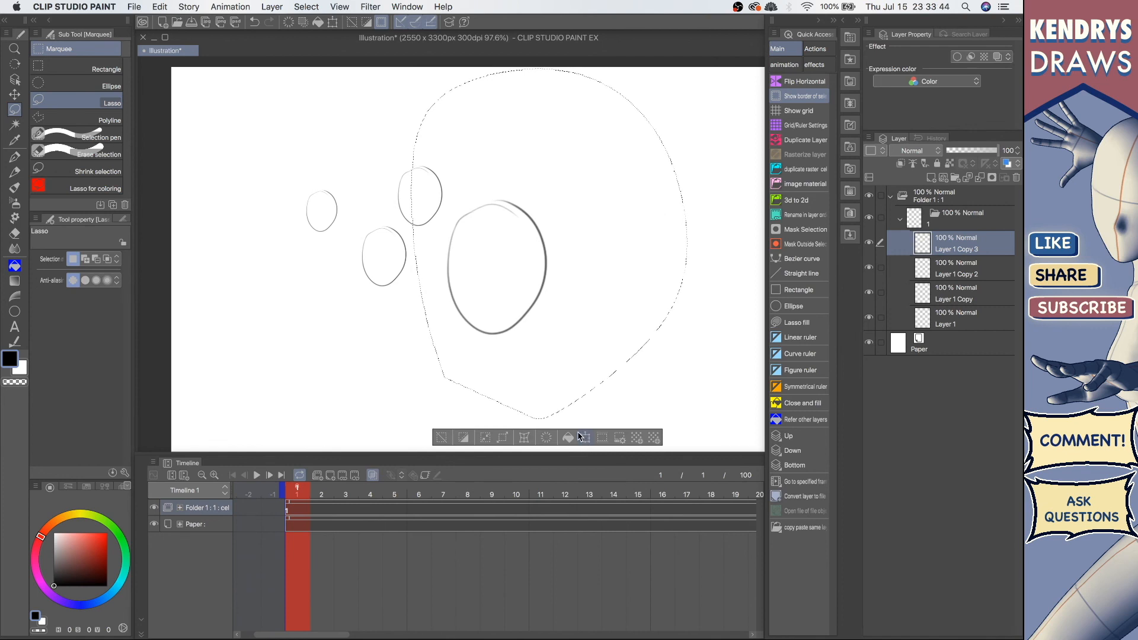
{"action": "scroll", "coordinate": [581, 266], "scroll_direction": "down", "scroll_amount": 5}
{"action": "scroll", "coordinate": [535, 300], "scroll_direction": "up", "scroll_amount": 3}
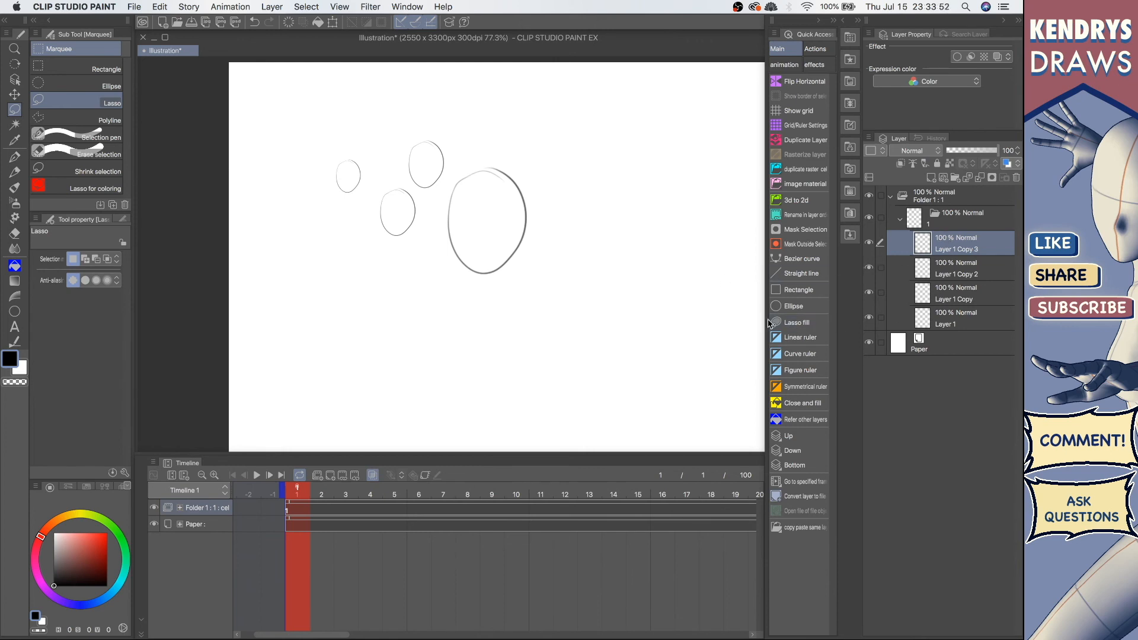
- Merge the three copied oval layers down into Layer 1
{"action": "right_click", "coordinate": [963, 255]}
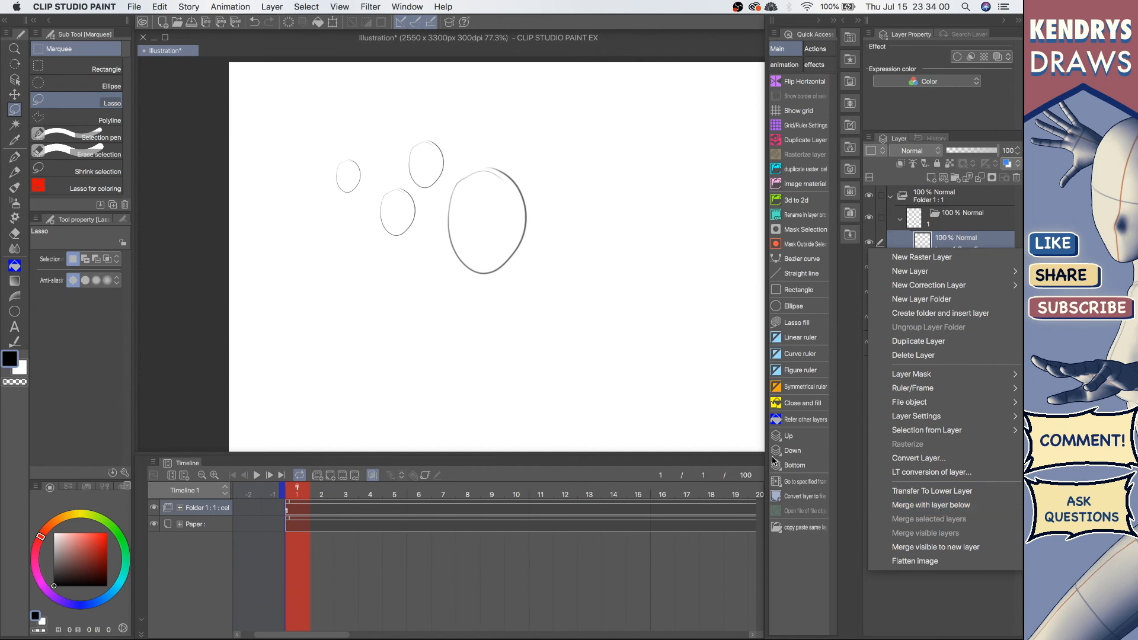
{"action": "left_click", "coordinate": [668, 382]}
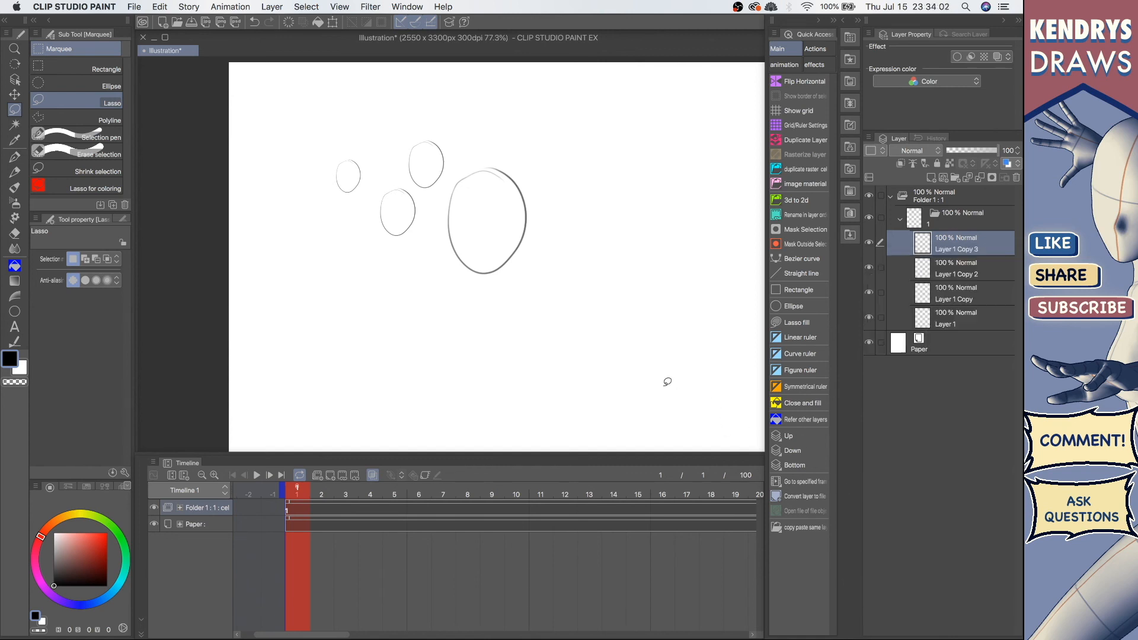
{"action": "key", "text": "super+e"}
{"action": "key", "text": "super+e"}
{"action": "key", "text": "super+e"}
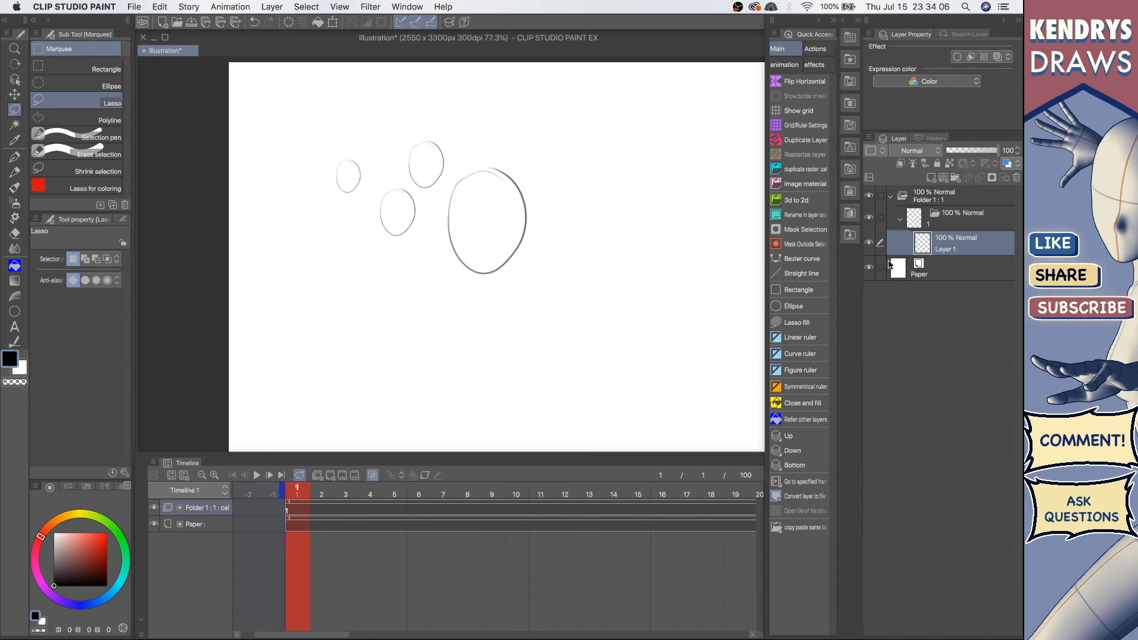
- Place a horizontally flipped copy of the large oval on a new layer, to the upper right of the original
{"action": "left_click_drag", "start_coordinate": [571, 186], "coordinate": [531, 138]}
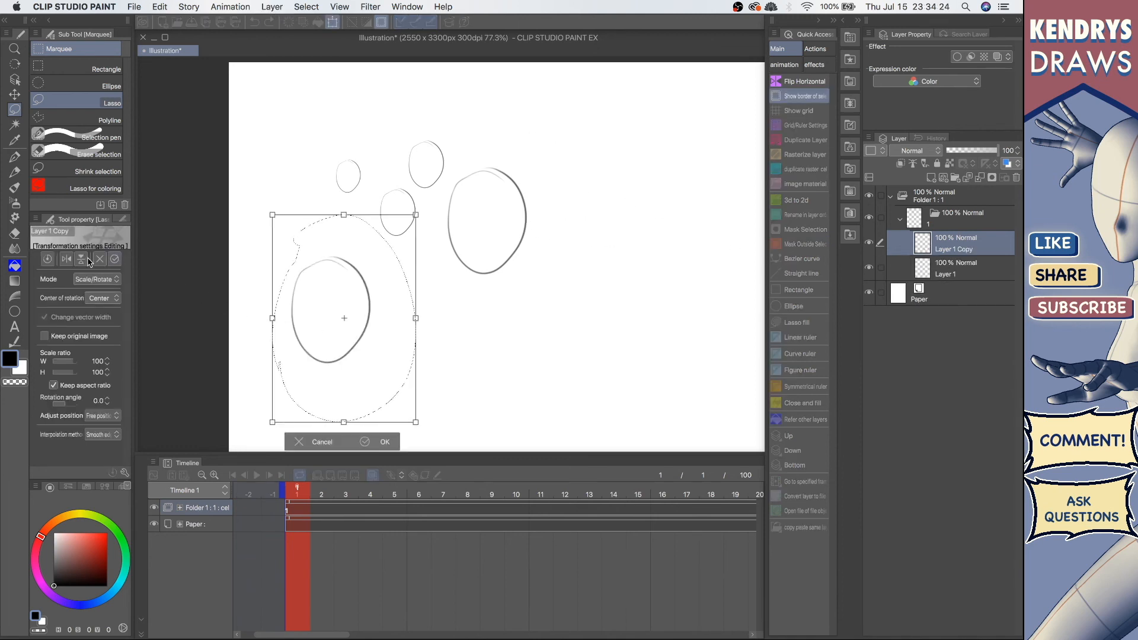
{"action": "left_click", "coordinate": [68, 259]}
{"action": "left_click_drag", "start_coordinate": [417, 200], "coordinate": [417, 231]}
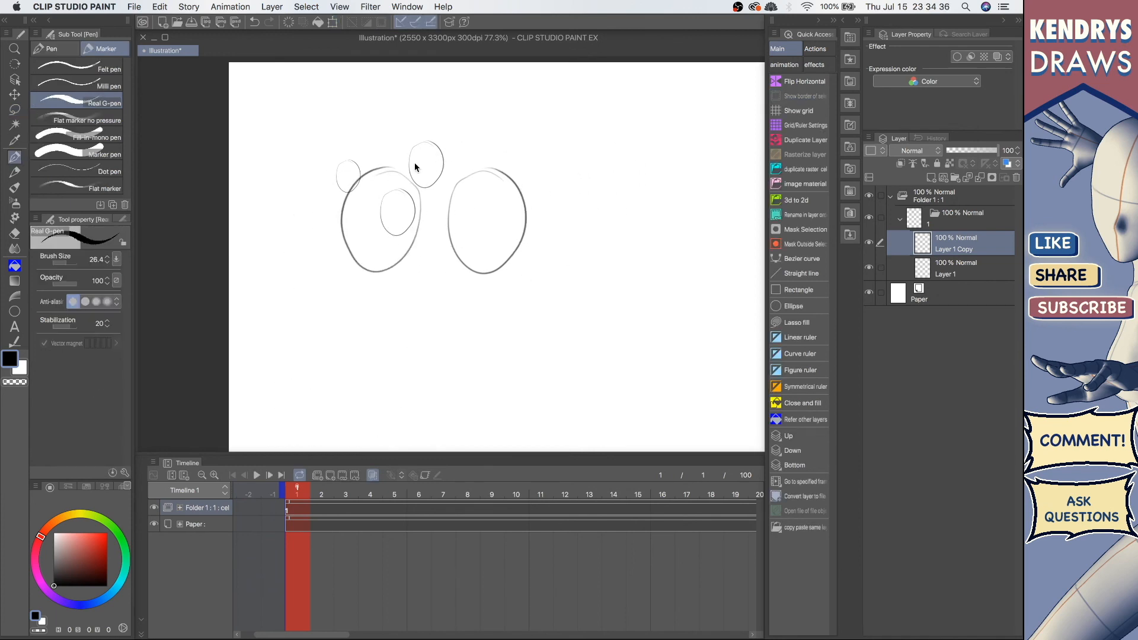
{"action": "left_click_drag", "start_coordinate": [414, 162], "coordinate": [618, 144]}
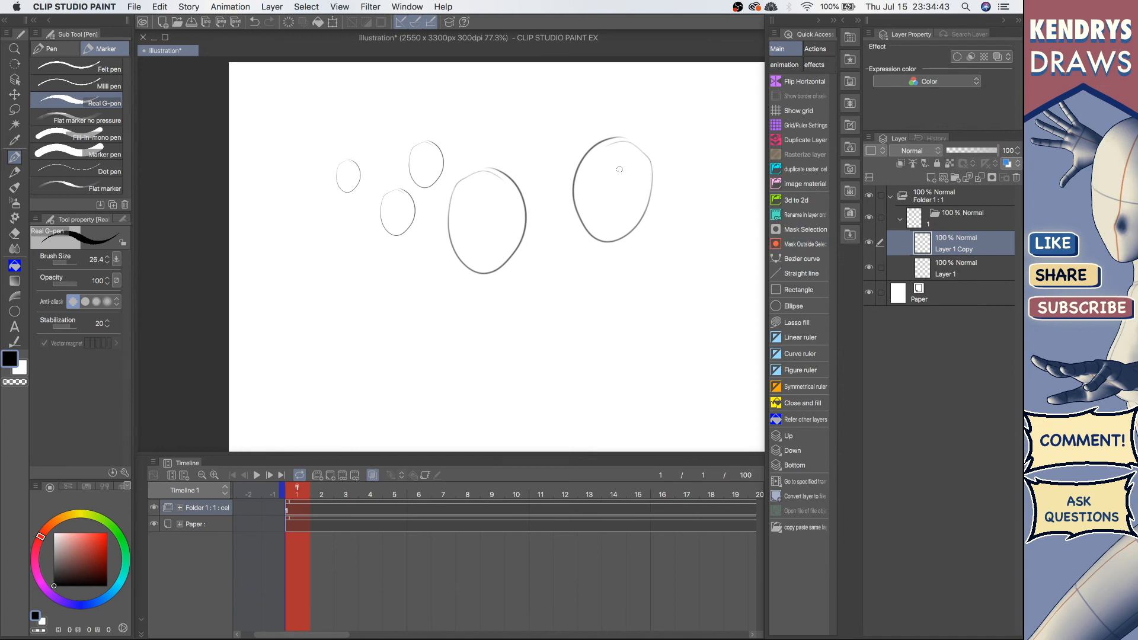
- Move the flipped oval copy closer to the large oval and merge it down into Layer 1
{"action": "left_click_drag", "start_coordinate": [575, 169], "coordinate": [534, 148]}
{"action": "key", "text": "super+e"}
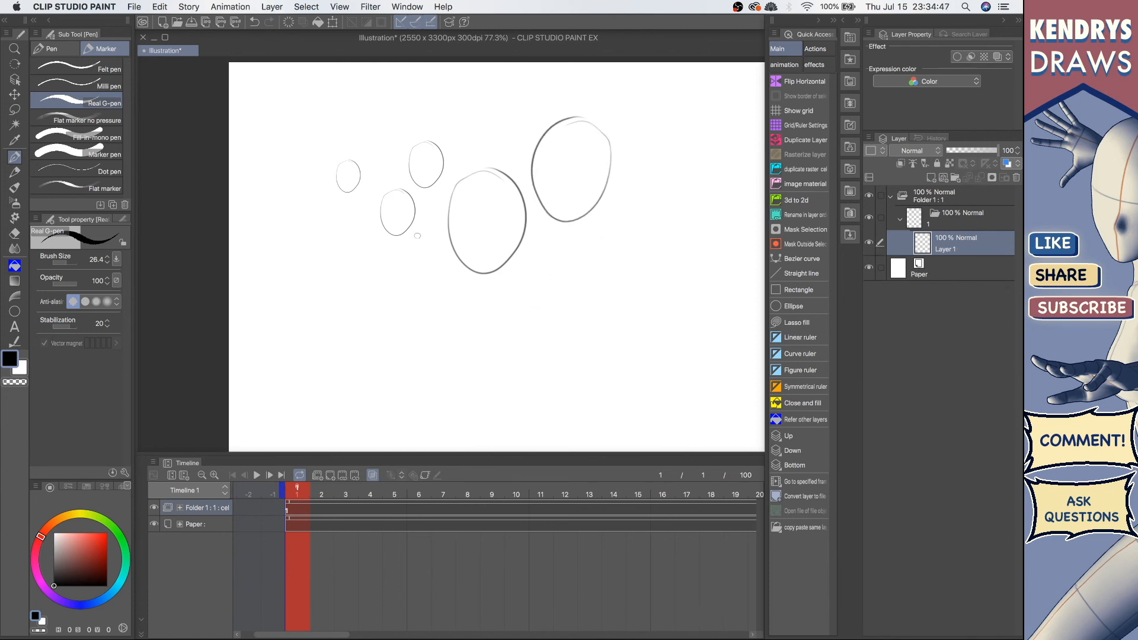
- Replace Layer 1 with an empty raster layer in cel folder 1 and draw an oval near the canvas centre with the Darker pencil
{"action": "scroll", "coordinate": [586, 228], "scroll_direction": "up", "scroll_amount": 3}
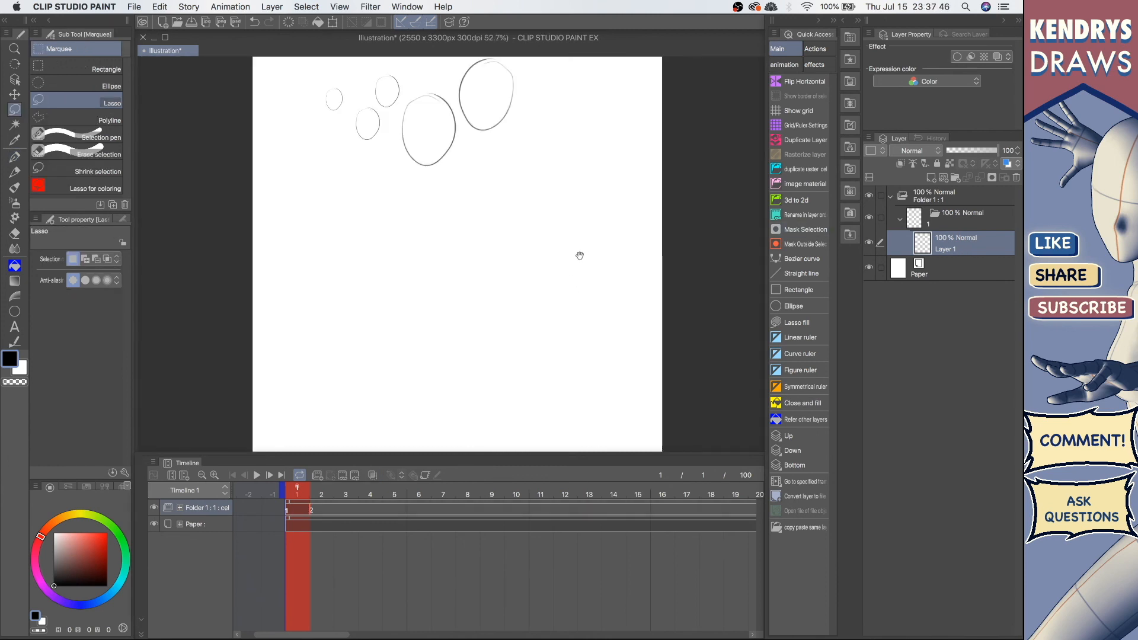
{"action": "mouse_move", "coordinate": [580, 256]}
{"action": "left_mouse_down"}
{"action": "mouse_move", "coordinate": [565, 259]}
{"action": "mouse_move", "coordinate": [603, 244]}
{"action": "left_mouse_up"}
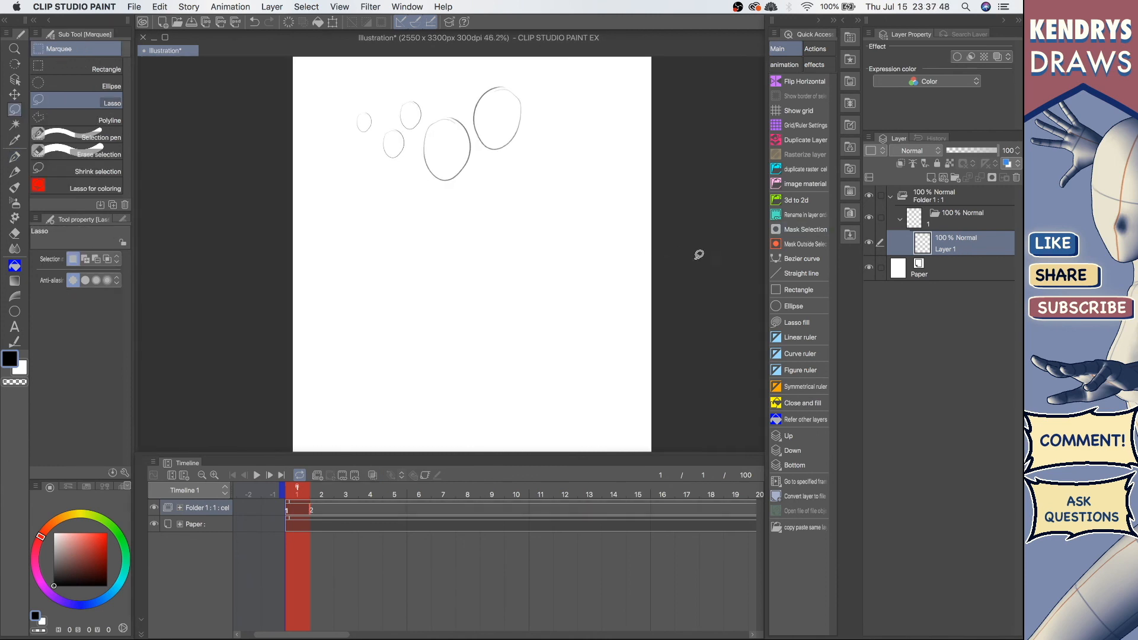
{"action": "left_click", "coordinate": [931, 177]}
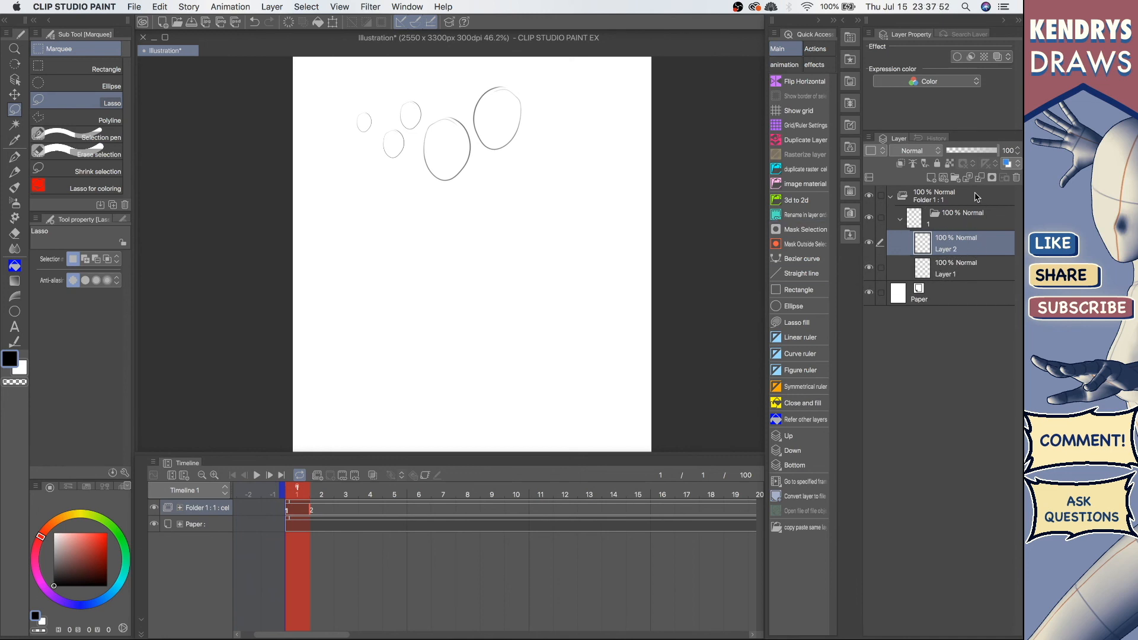
{"action": "left_click", "coordinate": [1016, 179]}
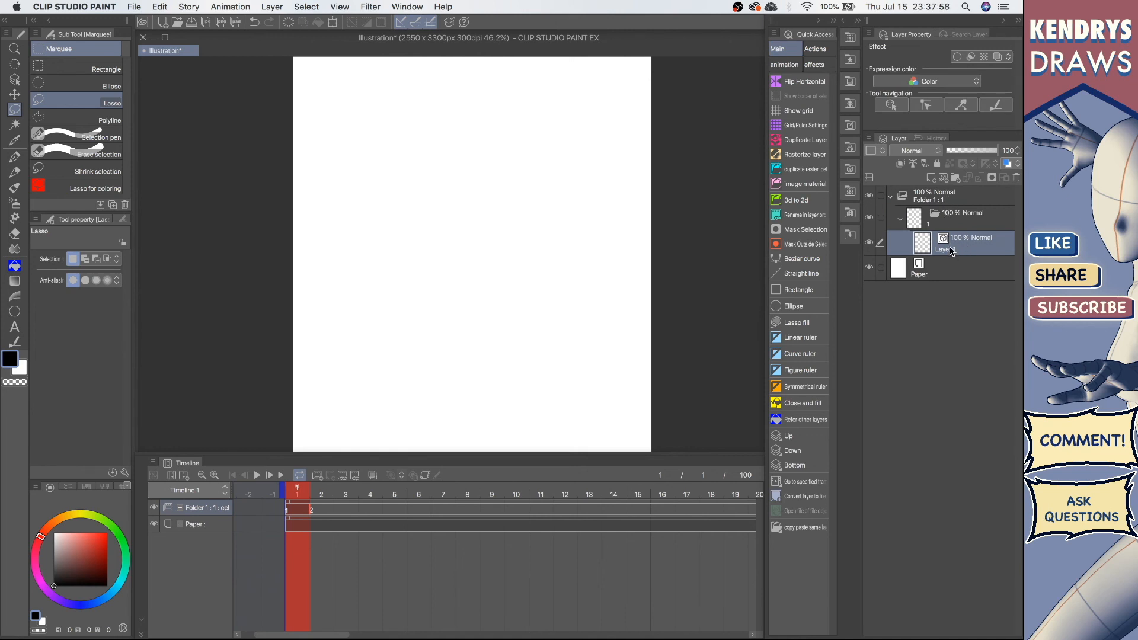
{"action": "key", "text": "super+z"}
{"action": "left_click", "coordinate": [930, 178]}
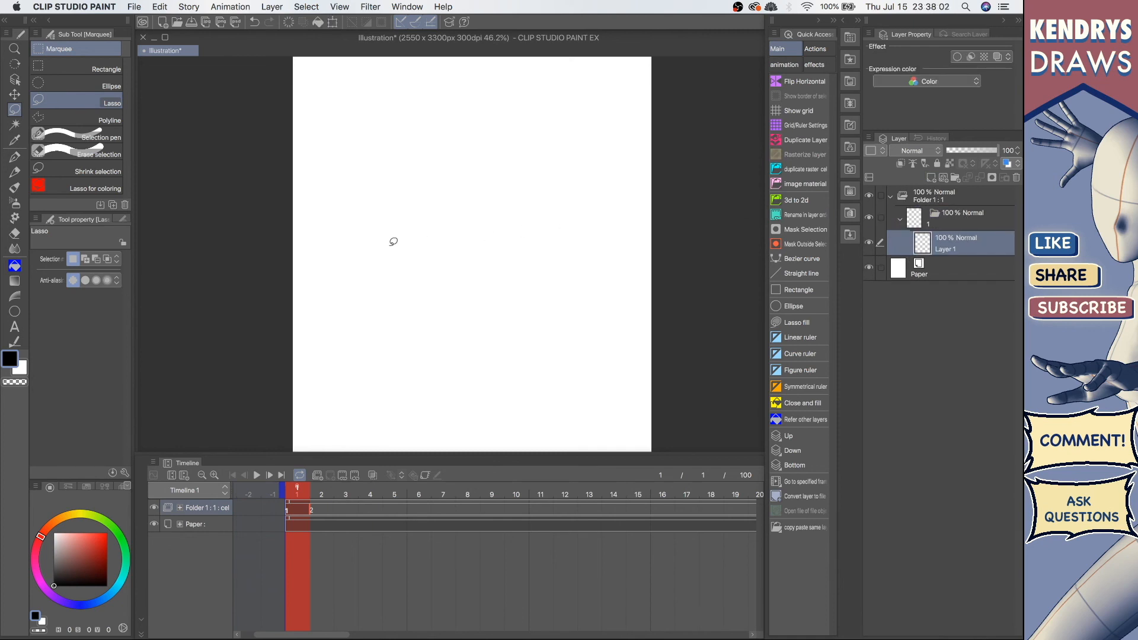
{"action": "key", "text": "p"}
{"action": "left_click_drag", "start_coordinate": [434, 236], "coordinate": [409, 218]}
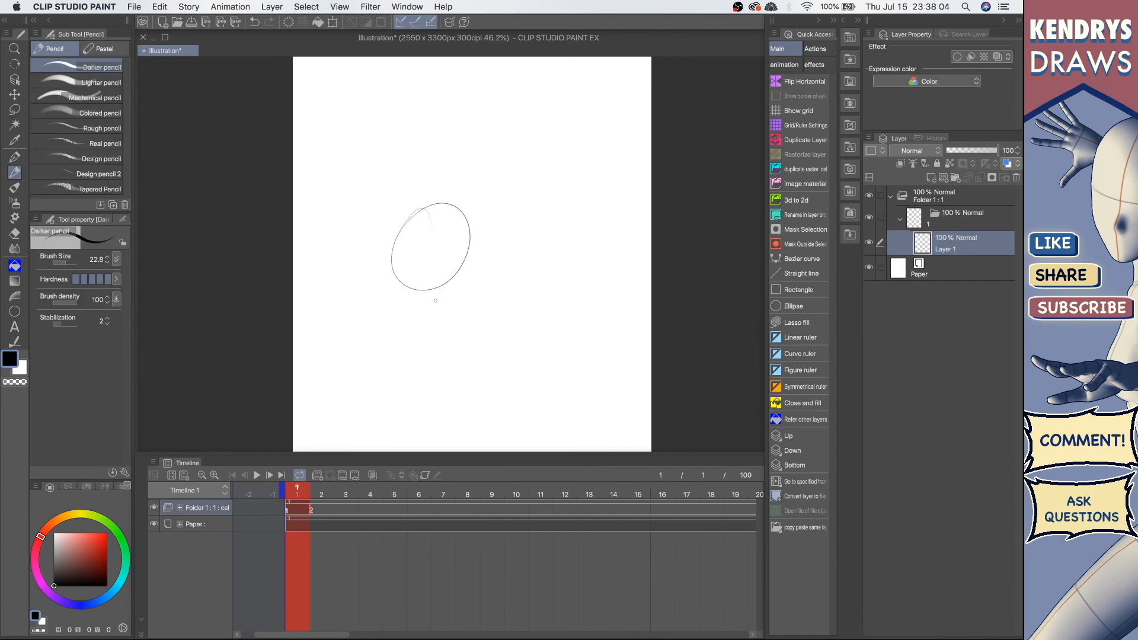
- Paste a copy of the raster oval onto a new layer and merge it down into Layer 1
{"action": "key", "text": "super+c"}
{"action": "key", "text": "super+v"}
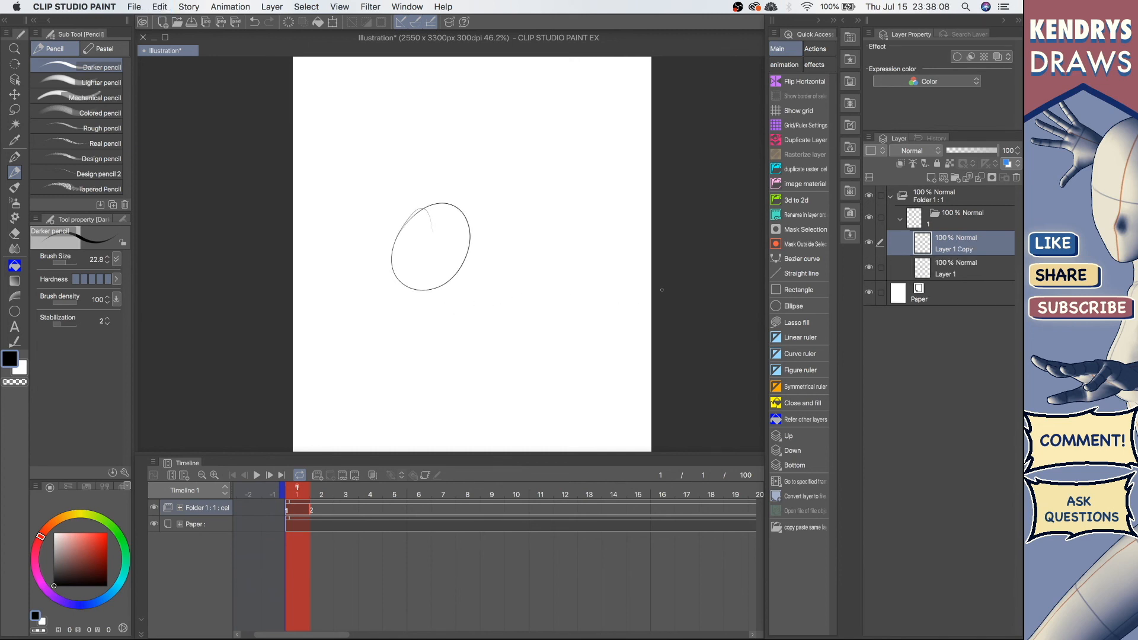
{"action": "key", "text": "super+e"}
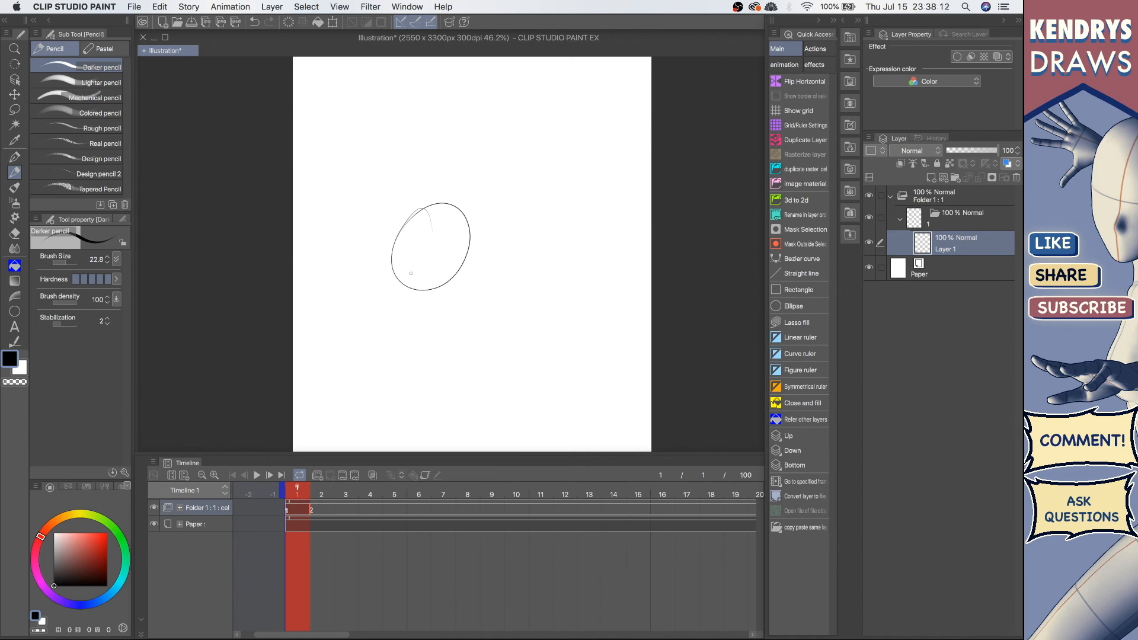
- Replace the raster layer with a new vector layer and draw a small oval on it with the Darker pencil
{"action": "left_click", "coordinate": [1016, 177]}
{"action": "left_click", "coordinate": [943, 178]}
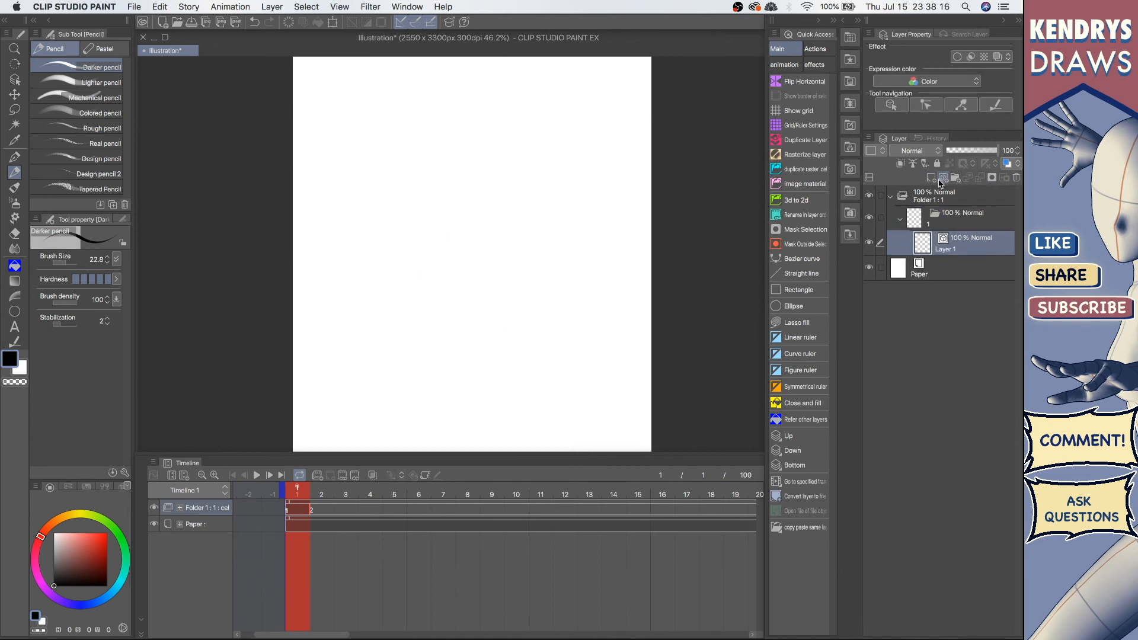
{"action": "left_click_drag", "start_coordinate": [439, 256], "coordinate": [441, 238]}
- Duplicate the vector oval by copy and paste, and merge the copy into the vector Layer 1
{"action": "key", "text": "super+c"}
{"action": "key", "text": "super+v"}
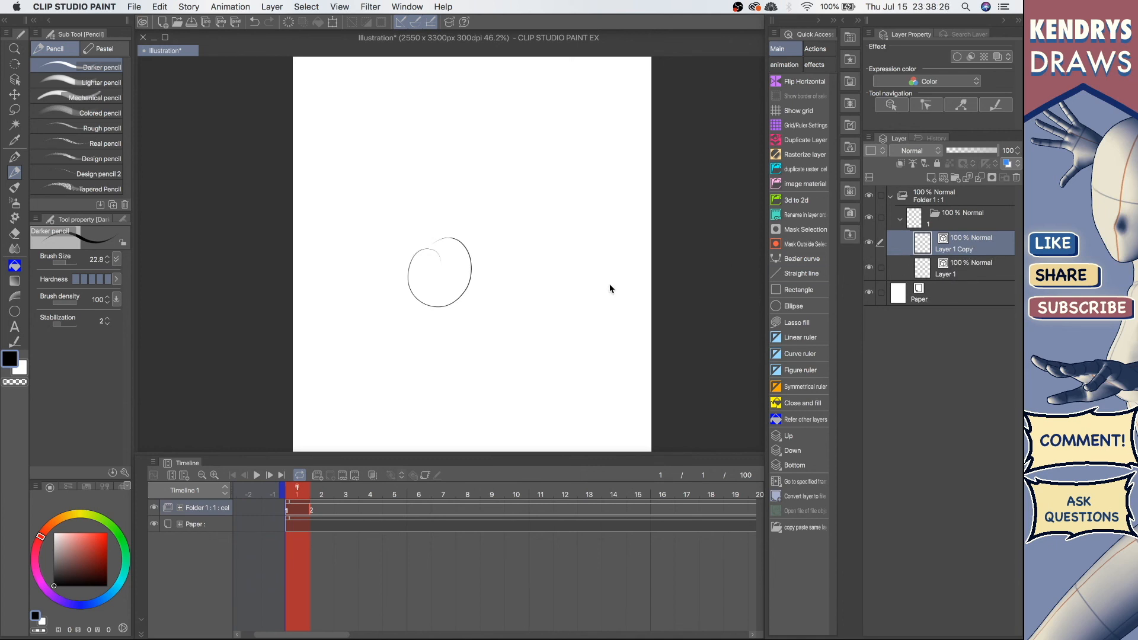
{"action": "key", "text": "super+e"}
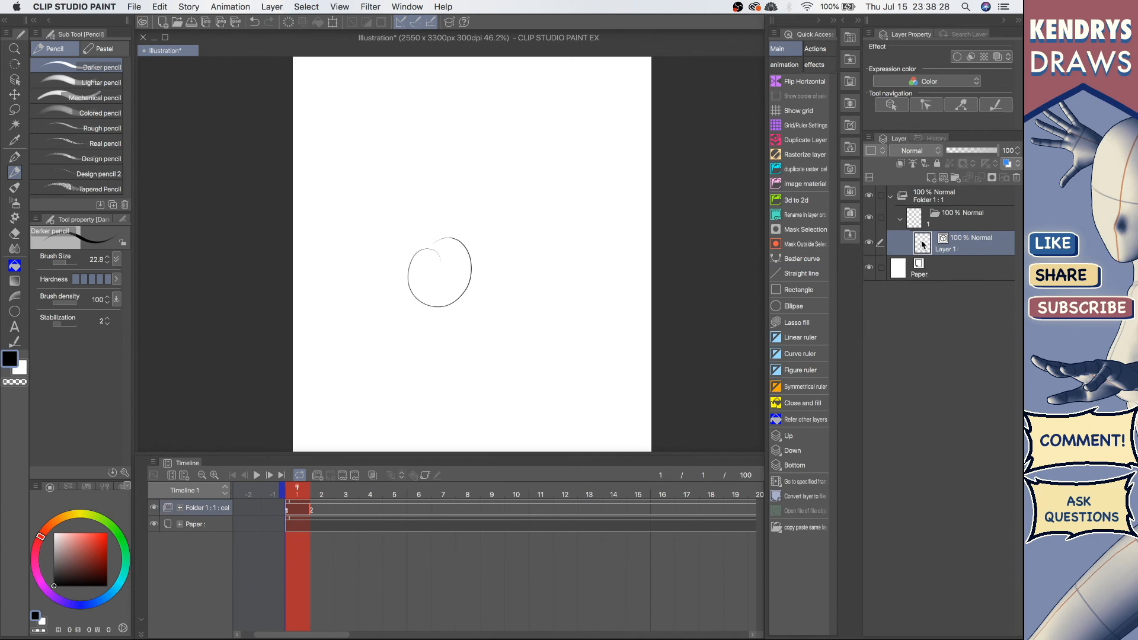
- Select one of the overlapping vector ovals with the Object tool and move it up and to the right
{"action": "key", "text": "o"}
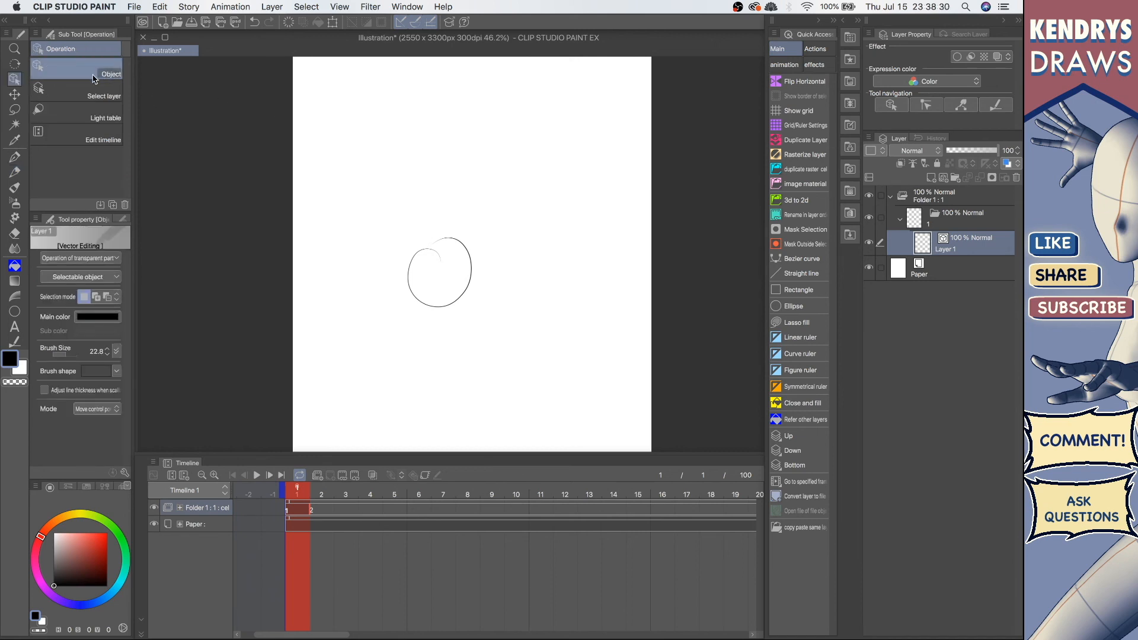
{"action": "left_click", "coordinate": [471, 261]}
{"action": "left_click_drag", "start_coordinate": [483, 223], "coordinate": [594, 180]}
{"action": "left_click", "coordinate": [588, 337]}
- Select the two vector ovals alternately and move the right one back toward the original
{"action": "left_click", "coordinate": [469, 278]}
{"action": "left_click", "coordinate": [535, 264]}
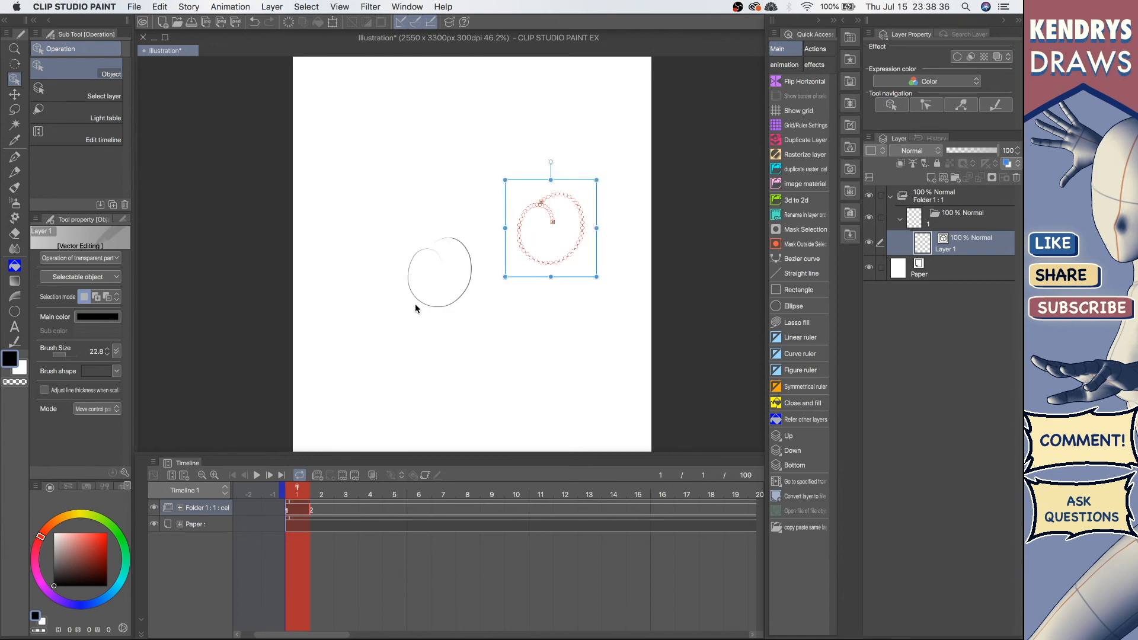
{"action": "left_click", "coordinate": [461, 301]}
{"action": "left_click", "coordinate": [536, 259]}
{"action": "left_click", "coordinate": [442, 304]}
{"action": "left_click", "coordinate": [560, 263]}
{"action": "left_click_drag", "start_coordinate": [579, 224], "coordinate": [516, 226]}
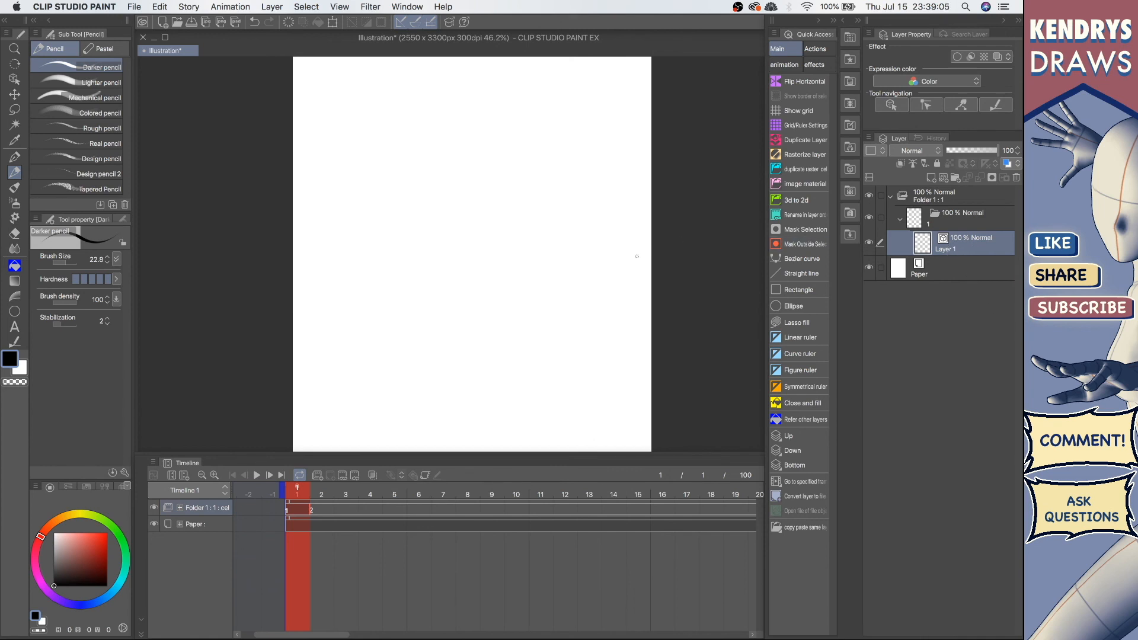
- Draw an oval on the emptied vector layer and add an auto action named "test" to the kendrys set
{"action": "left_click_drag", "start_coordinate": [426, 253], "coordinate": [418, 247]}
{"action": "left_click", "coordinate": [406, 6]}
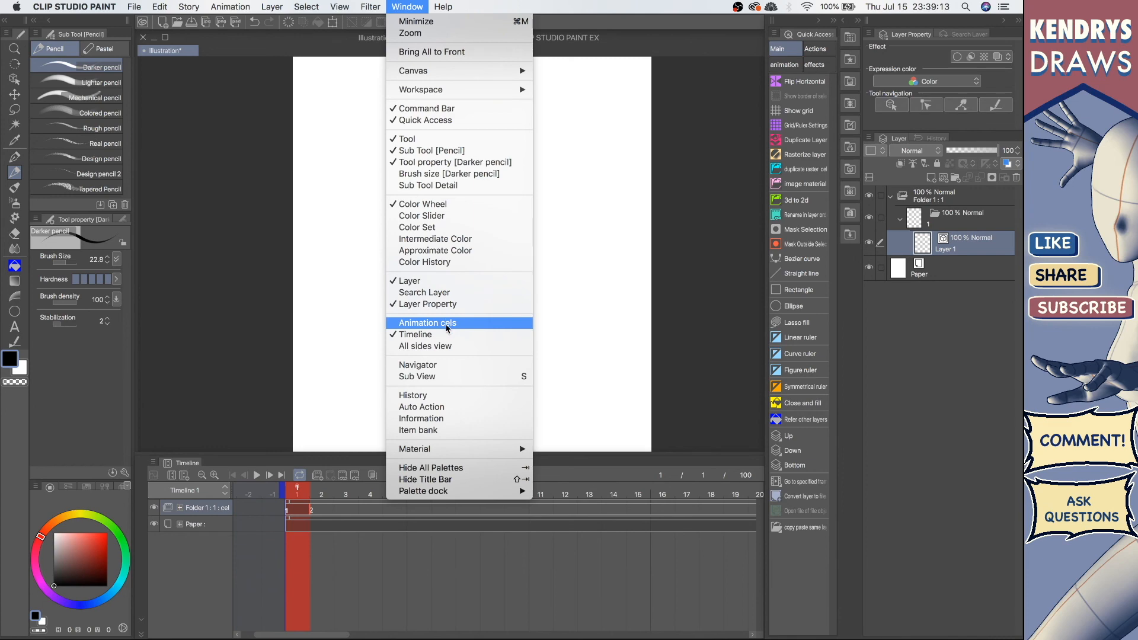
{"action": "left_click", "coordinate": [432, 408]}
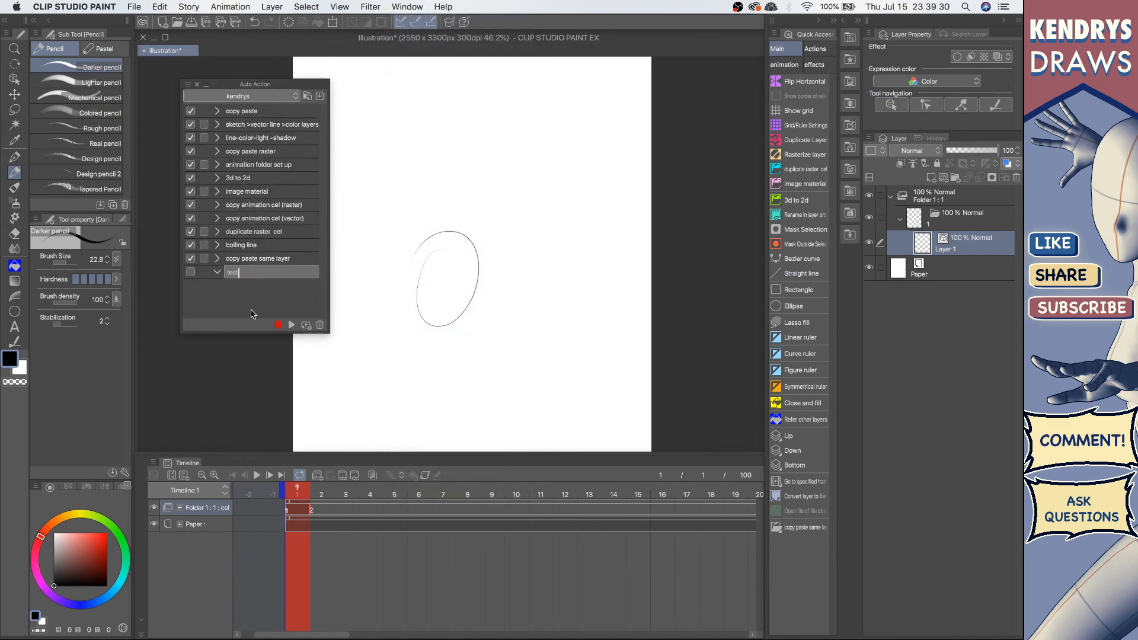
{"action": "key", "text": "Return"}
{"action": "left_click_drag", "start_coordinate": [291, 84], "coordinate": [259, 83]}
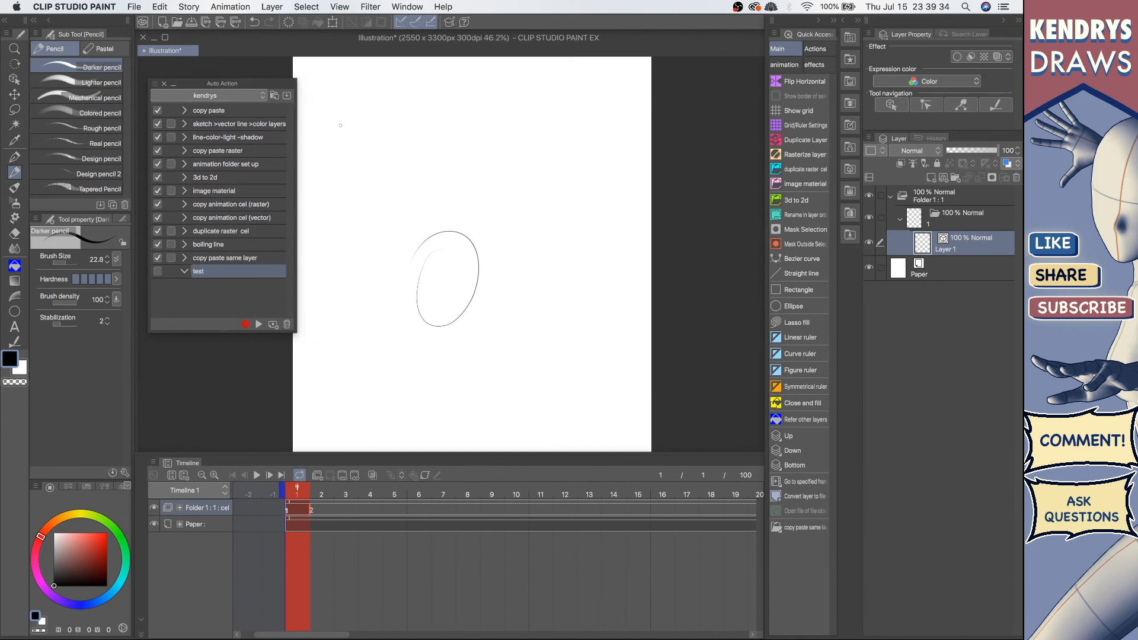
- Record Copy, Paste and Merge with layer below into the test action using the oval, and collapse the finished action
{"action": "left_click", "coordinate": [245, 324]}
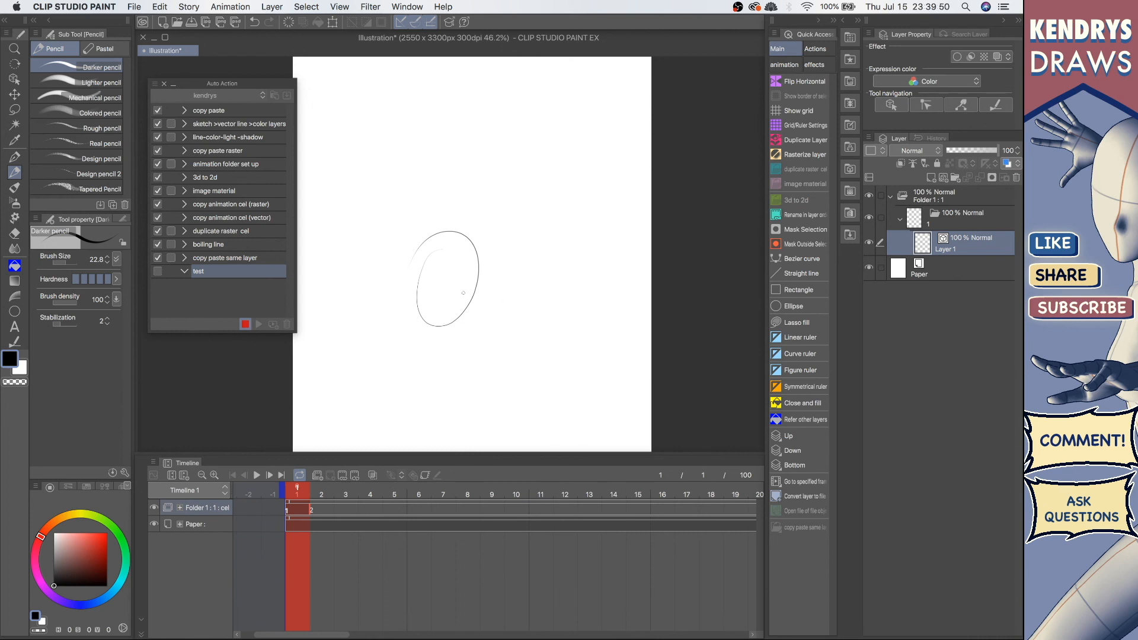
{"action": "key", "text": "super+c"}
{"action": "key", "text": "super+v"}
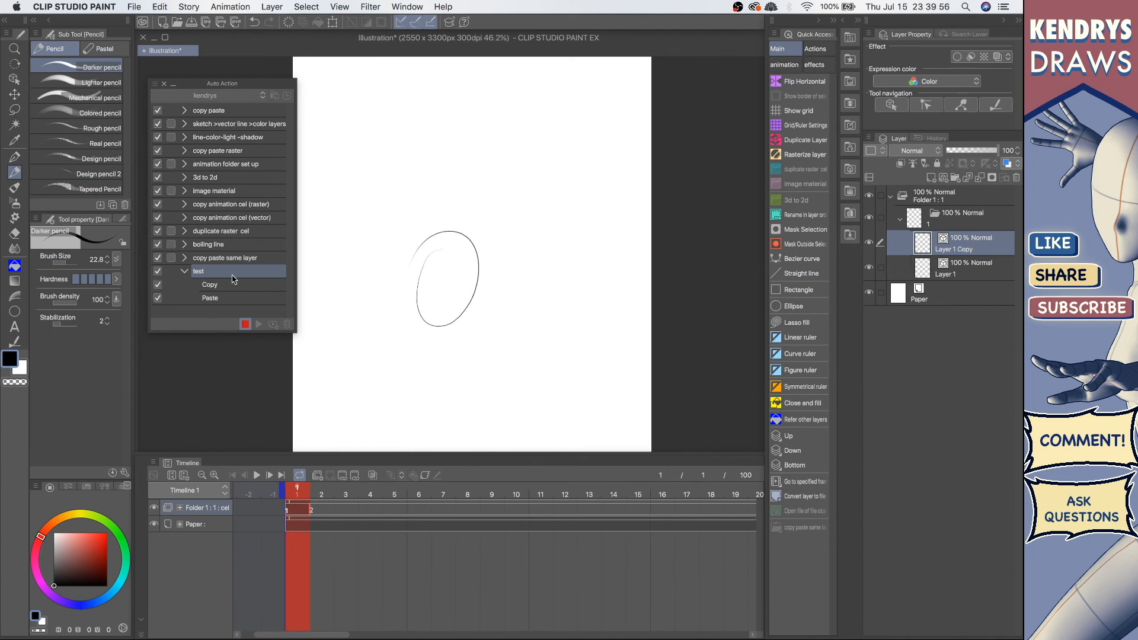
{"action": "right_click", "coordinate": [984, 246]}
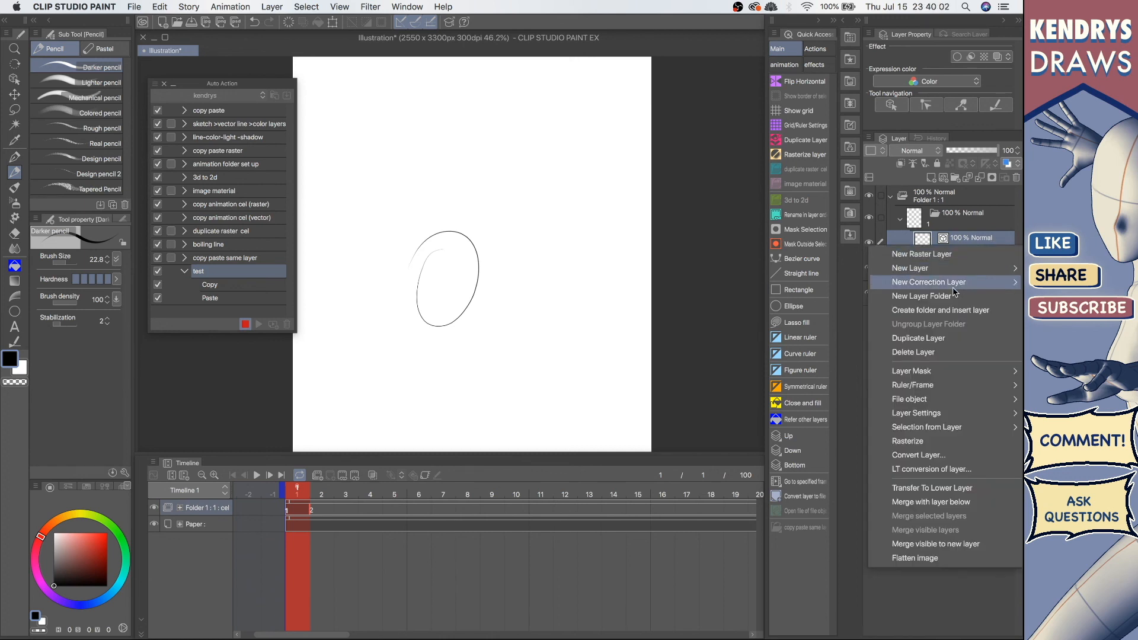
{"action": "left_click", "coordinate": [923, 504]}
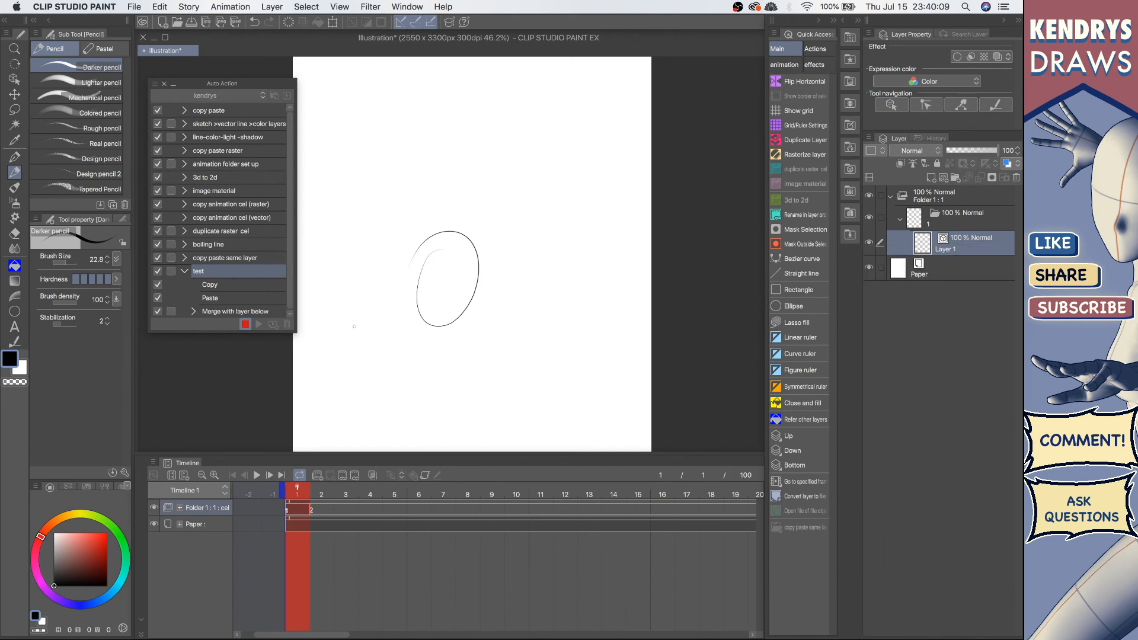
{"action": "left_click", "coordinate": [245, 324]}
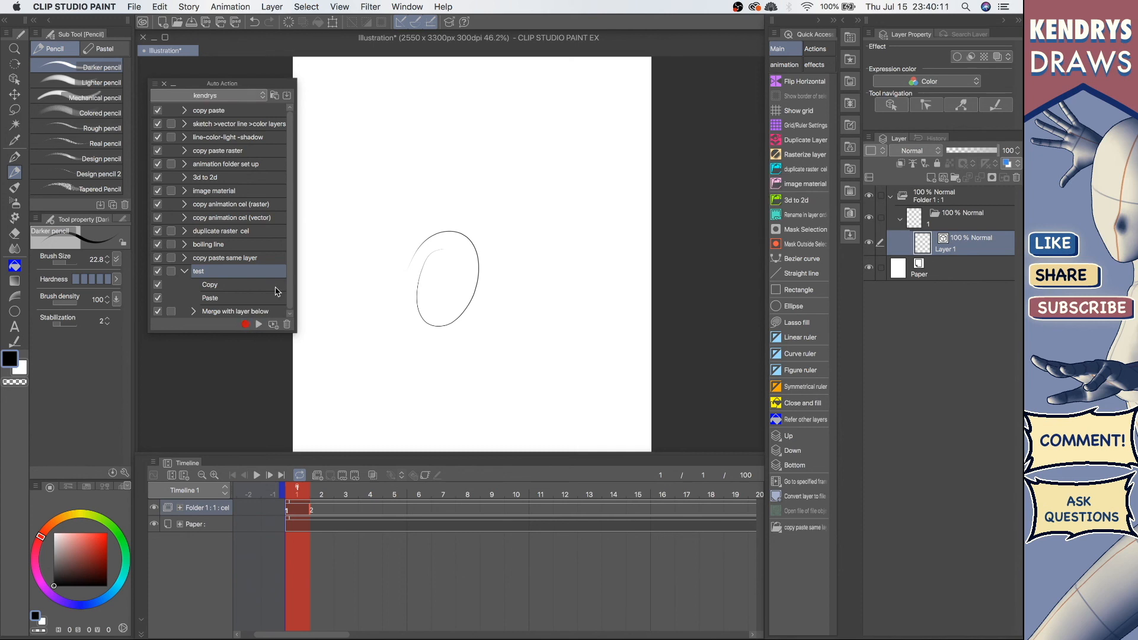
{"action": "left_click", "coordinate": [184, 271]}
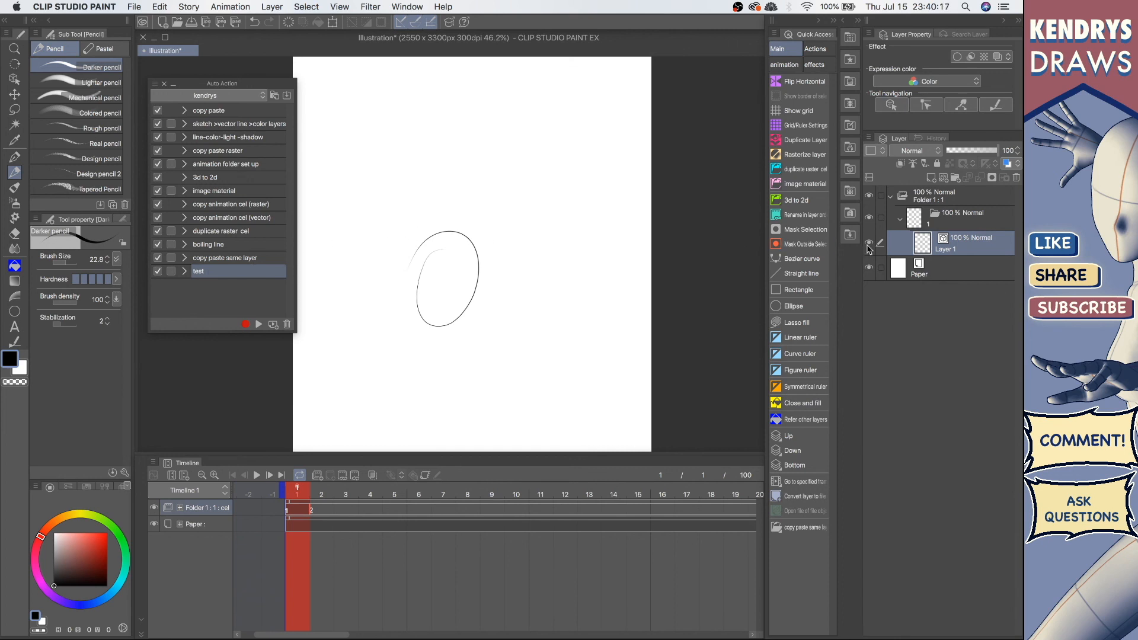
- Clear the oval from Layer 1 and draw a long curved stroke across the upper canvas with the Real G-pen
{"action": "key", "text": "Delete"}
{"action": "key", "text": "p"}
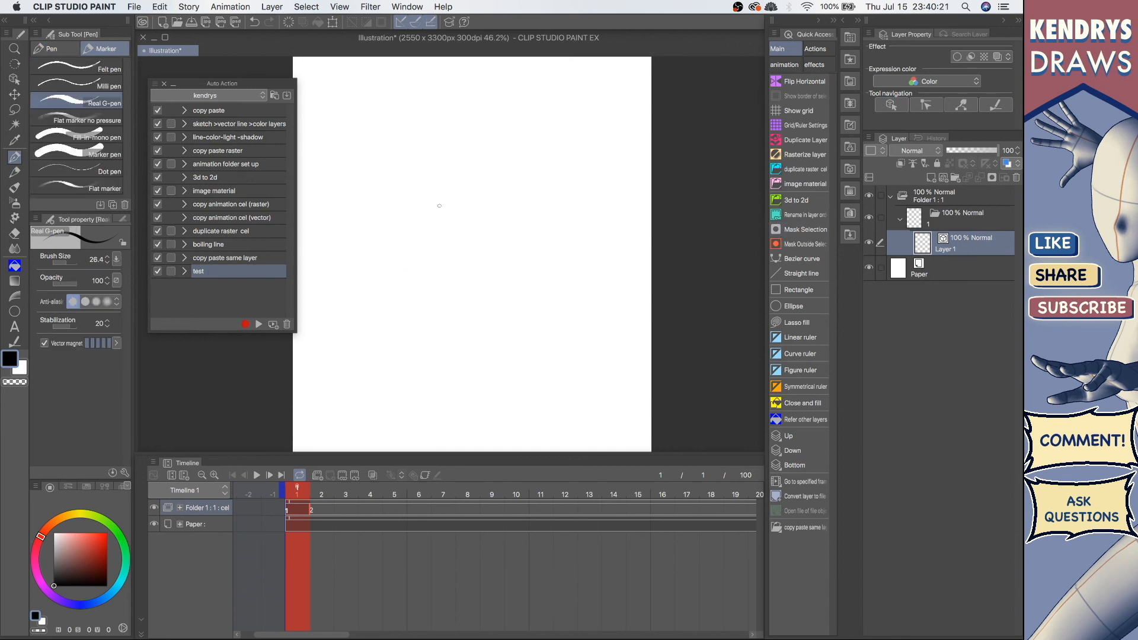
{"action": "left_click_drag", "start_coordinate": [342, 225], "coordinate": [569, 181]}
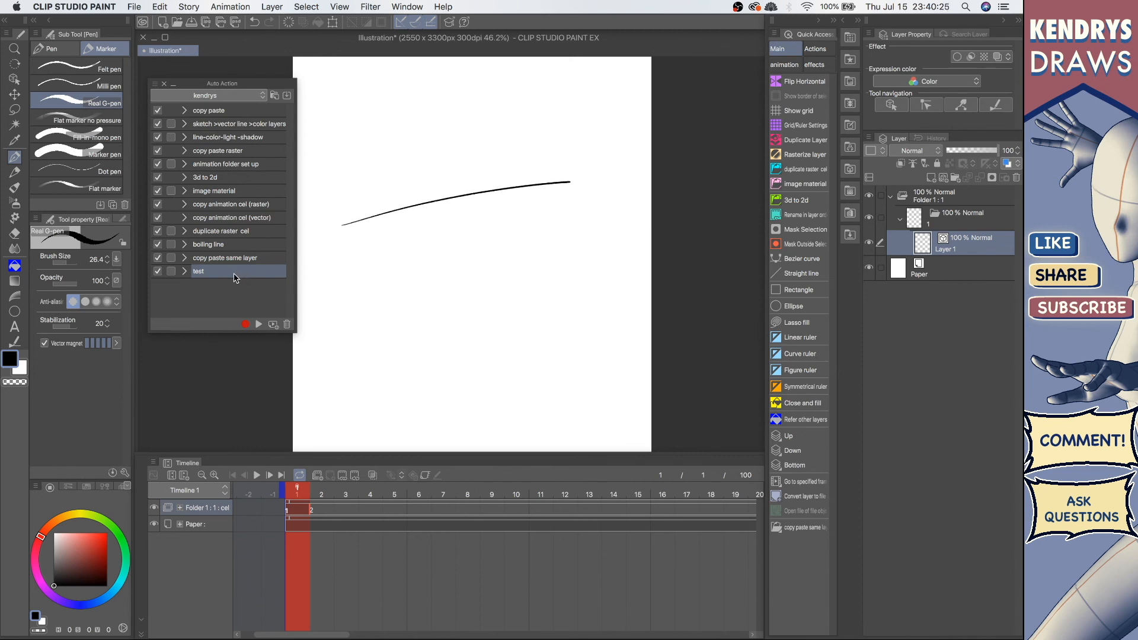
- Run the test action on the stroke and move the duplicated stroke downward, clearing the layer after the trial
{"action": "left_click", "coordinate": [259, 325]}
{"action": "left_click_drag", "start_coordinate": [526, 187], "coordinate": [504, 251]}
{"action": "key", "text": "Delete"}
{"action": "key", "text": "b"}
{"action": "mouse_move", "coordinate": [423, 190]}
{"action": "left_mouse_down"}
{"action": "mouse_move", "coordinate": [452, 202]}
{"action": "mouse_move", "coordinate": [412, 173]}
{"action": "left_mouse_up"}
{"action": "key", "text": "super+z"}
- Draw a narrow upright oval on Layer 1 with the Real G-pen and place a duplicate to its right
{"action": "key", "text": "p"}
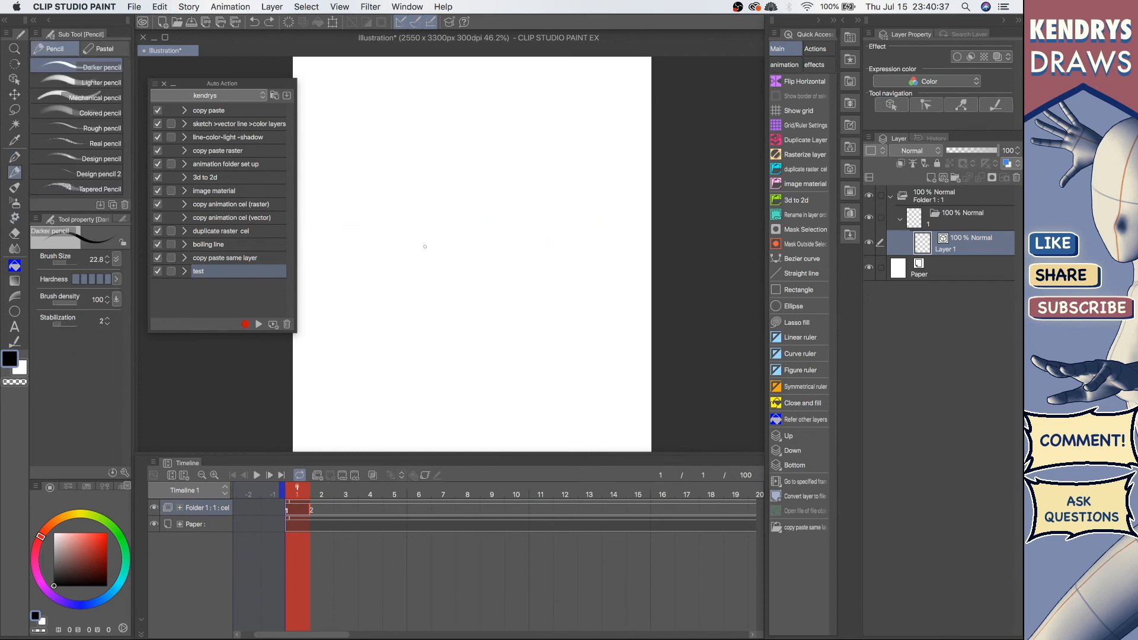
{"action": "left_click_drag", "start_coordinate": [431, 157], "coordinate": [436, 159]}
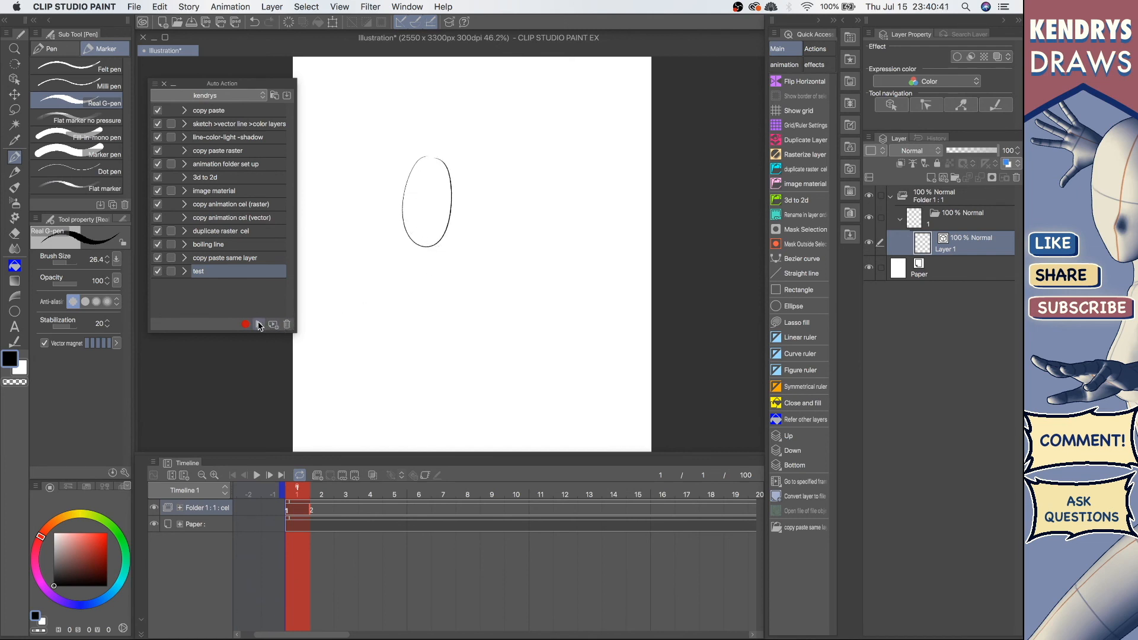
{"action": "left_click_drag", "start_coordinate": [429, 248], "coordinate": [506, 265]}
{"action": "left_click_drag", "start_coordinate": [513, 260], "coordinate": [539, 231]}
{"action": "left_click_drag", "start_coordinate": [570, 131], "coordinate": [521, 191]}
{"action": "key", "text": "super+z"}
{"action": "key", "text": "super+z"}
- Collapse cel folder 1 to view it as a single cel, expand it again and select Layer 1
{"action": "left_click", "coordinate": [900, 223]}
{"action": "left_click", "coordinate": [900, 221]}
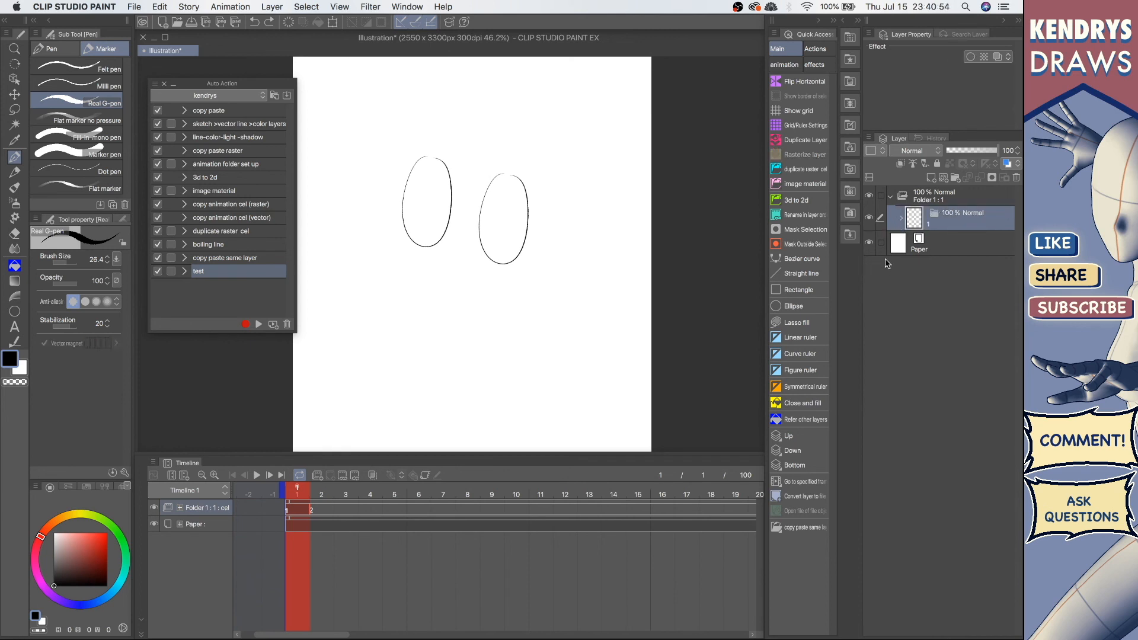
{"action": "left_click", "coordinate": [900, 221]}
{"action": "left_click", "coordinate": [958, 248]}
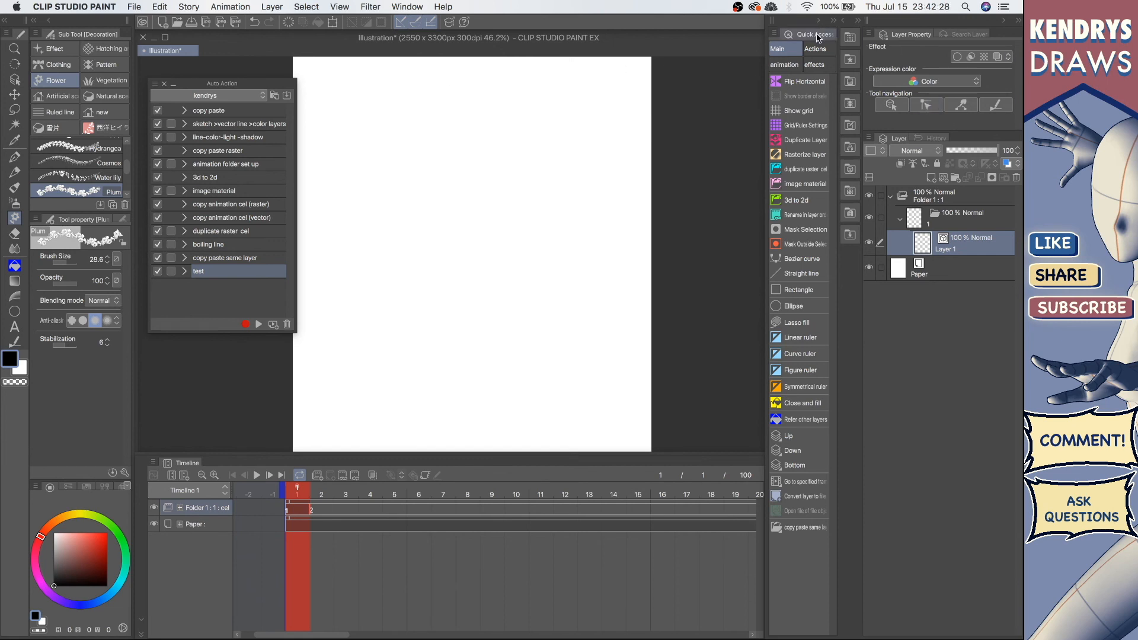
- Widen the Quick Access palette, and turn its display off and on again
{"action": "left_click_drag", "start_coordinate": [764, 57], "coordinate": [720, 58]}
{"action": "left_click", "coordinate": [408, 6]}
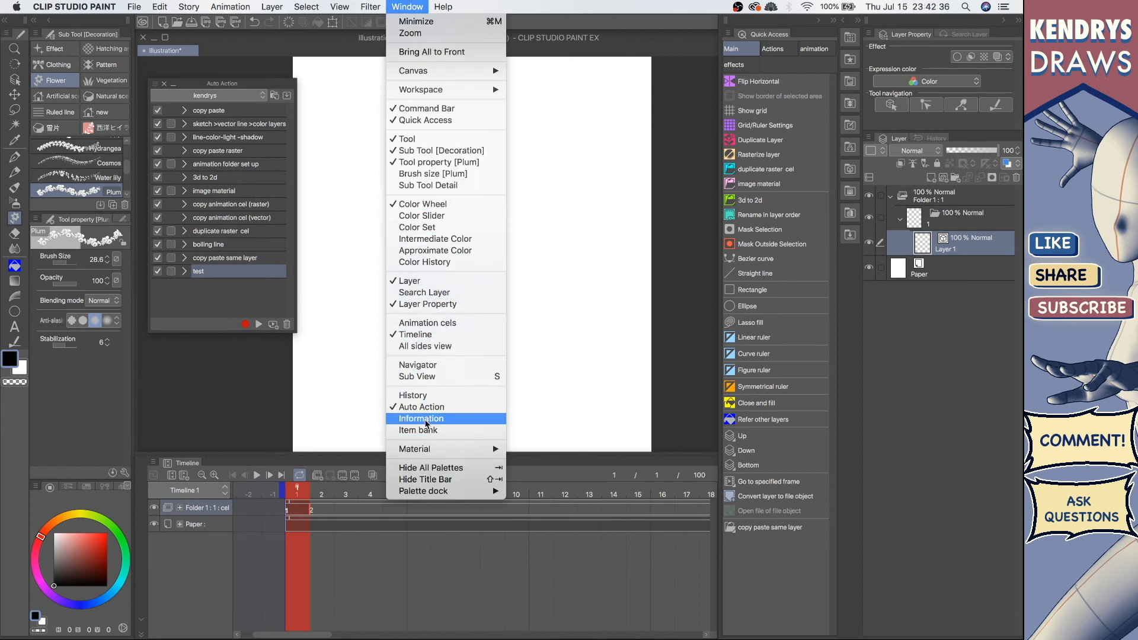
{"action": "left_click", "coordinate": [431, 120]}
{"action": "left_click", "coordinate": [413, 6]}
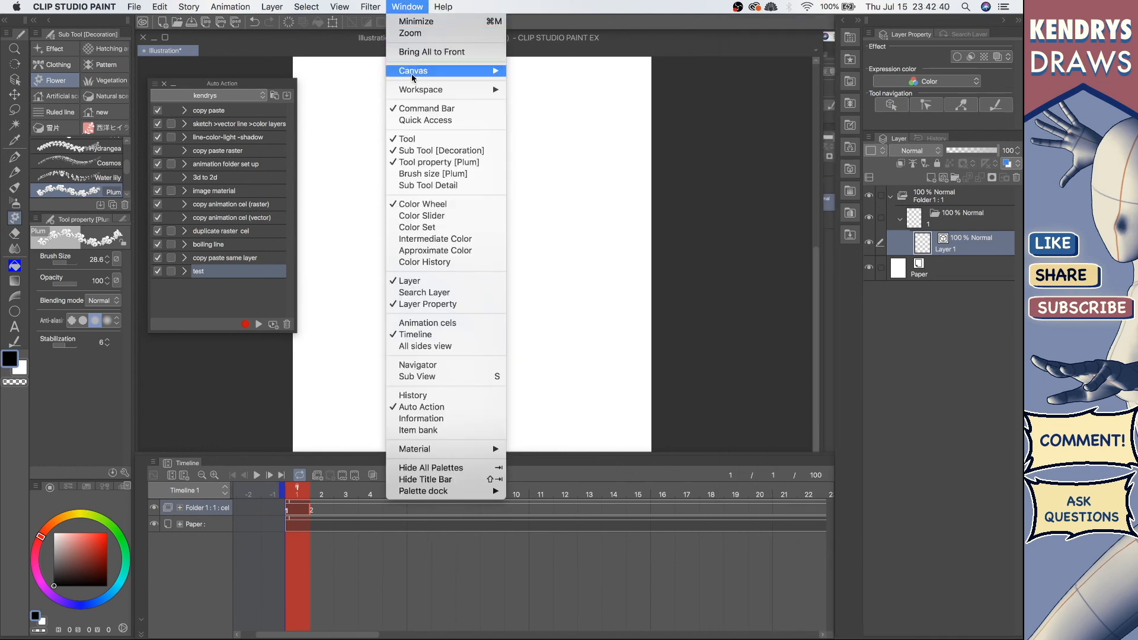
{"action": "left_click", "coordinate": [425, 120]}
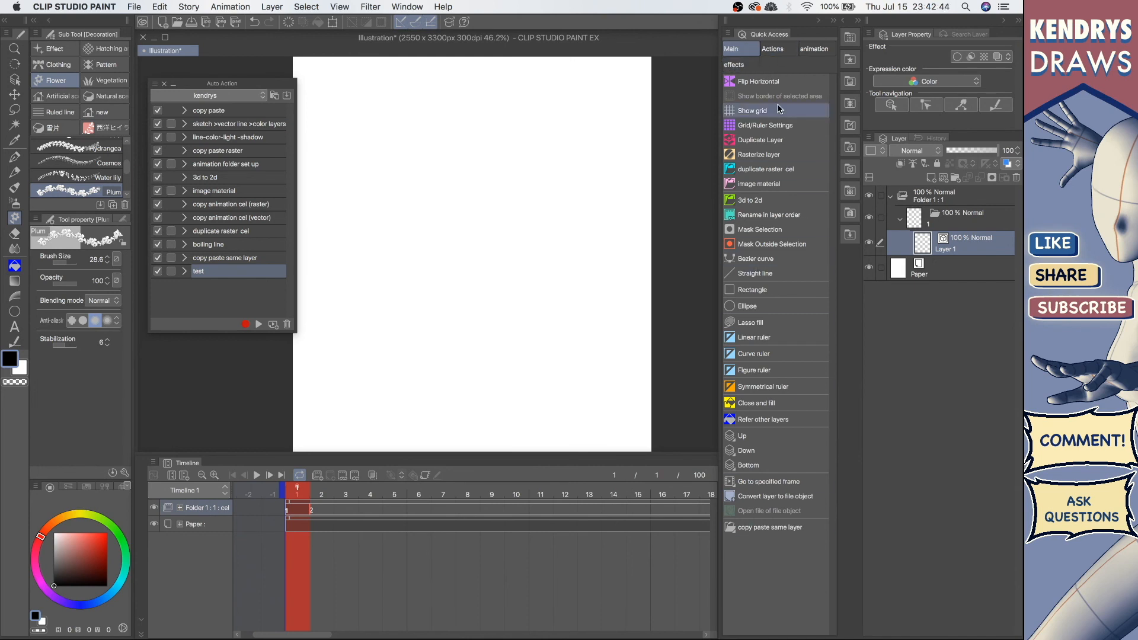
- Look through the Actions, animation and effects sets of Quick Access and return to the Main set
{"action": "left_click", "coordinate": [772, 49]}
{"action": "left_click", "coordinate": [814, 48]}
{"action": "left_click", "coordinate": [746, 65]}
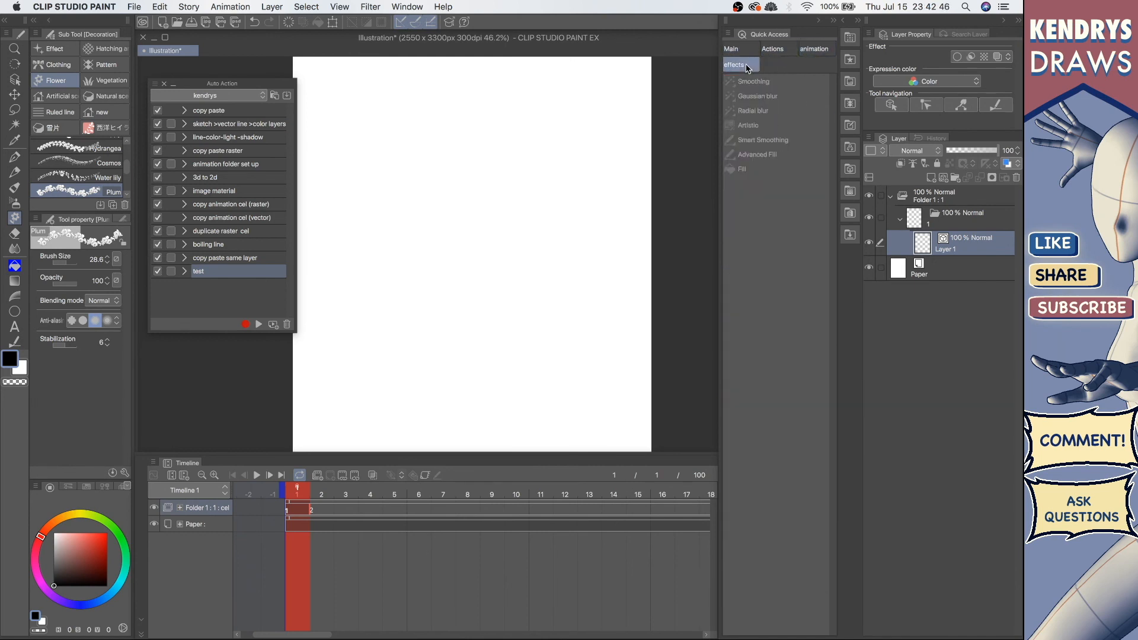
{"action": "left_click", "coordinate": [745, 50]}
- Create a new Quick Access set named test
{"action": "left_click", "coordinate": [728, 34]}
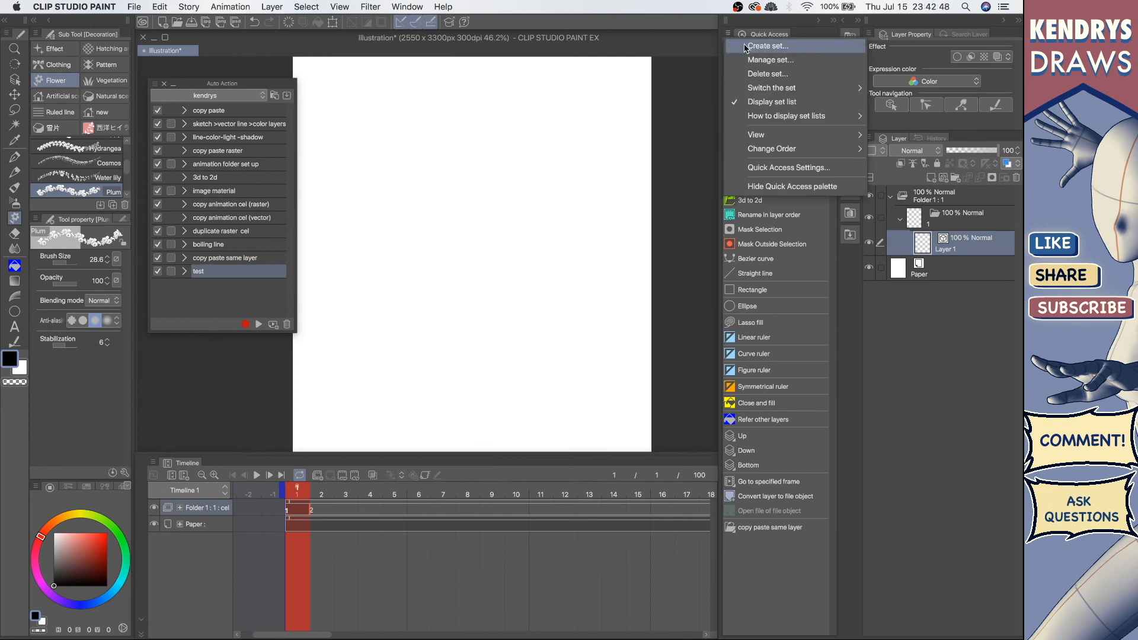
{"action": "left_click", "coordinate": [742, 46]}
{"action": "type", "text": "test"}
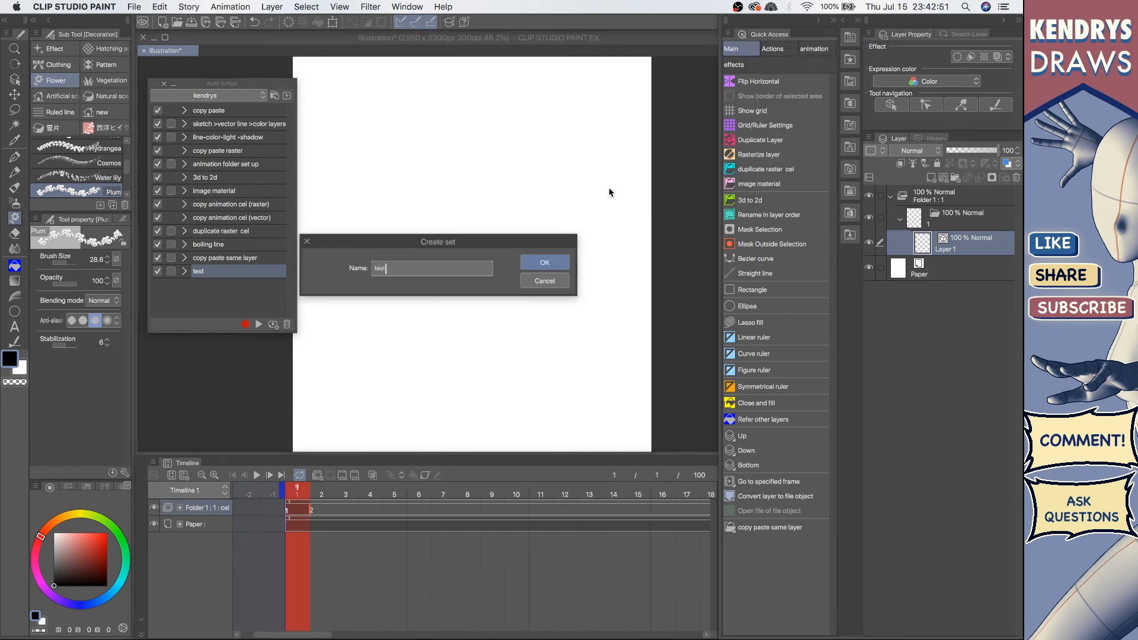
{"action": "left_click", "coordinate": [549, 262]}
- Open the test set in Quick Access and add the test auto action to it
{"action": "left_click", "coordinate": [773, 49]}
{"action": "left_click", "coordinate": [811, 49]}
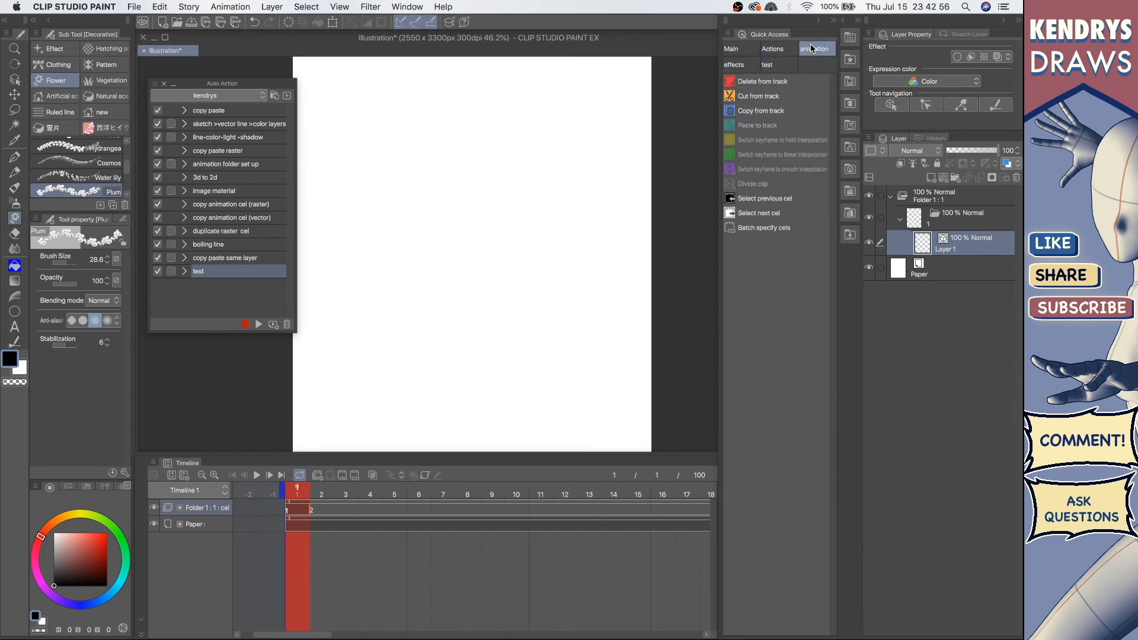
{"action": "left_click", "coordinate": [776, 50]}
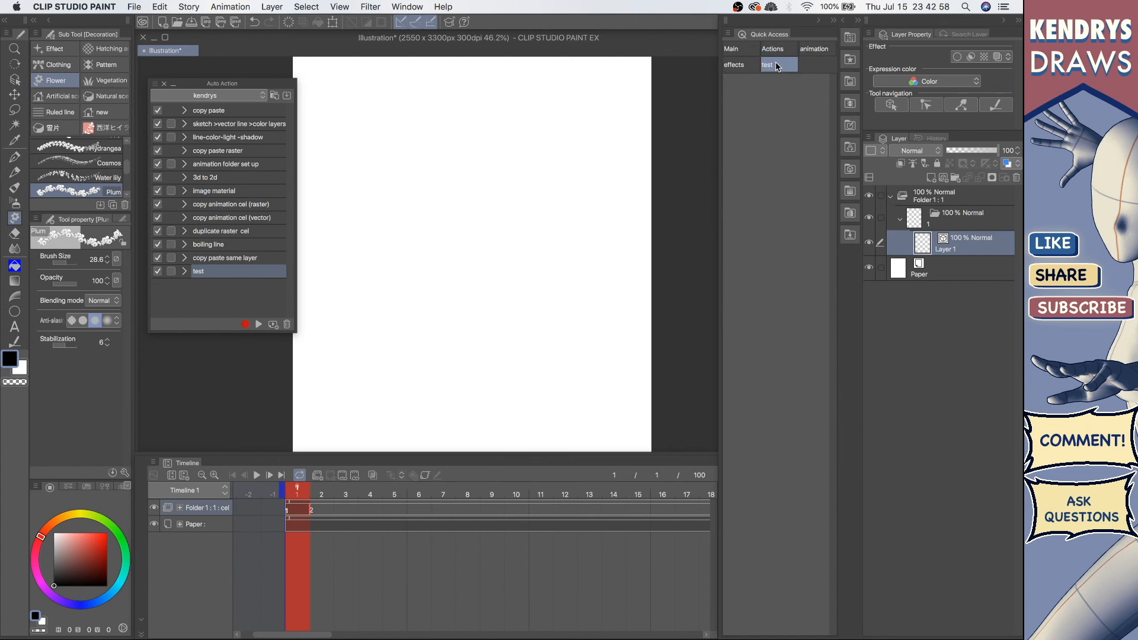
{"action": "left_click", "coordinate": [775, 62]}
{"action": "left_click_drag", "start_coordinate": [411, 228], "coordinate": [773, 143]}
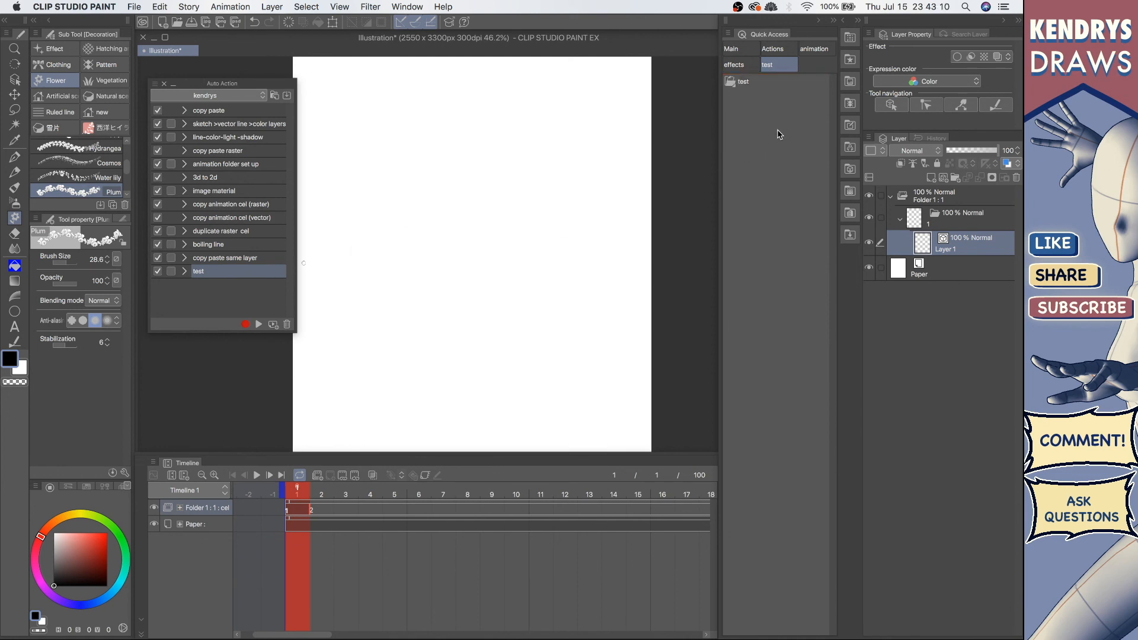
- Add the current black drawing color to the test set and delete that entry again
{"action": "right_click", "coordinate": [742, 85]}
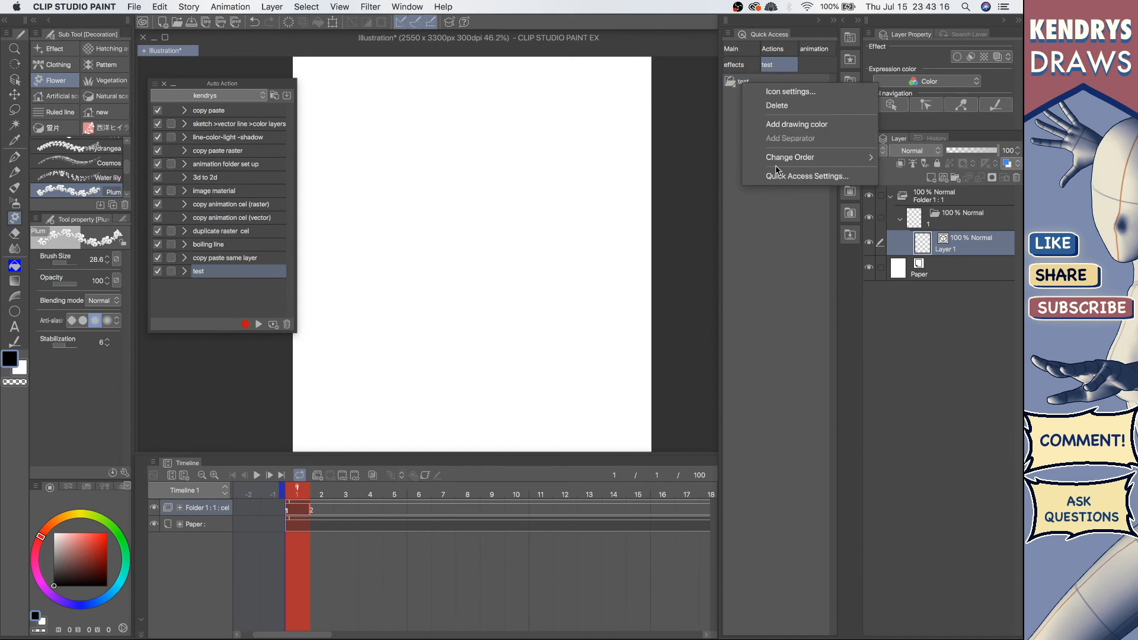
{"action": "left_click", "coordinate": [794, 125]}
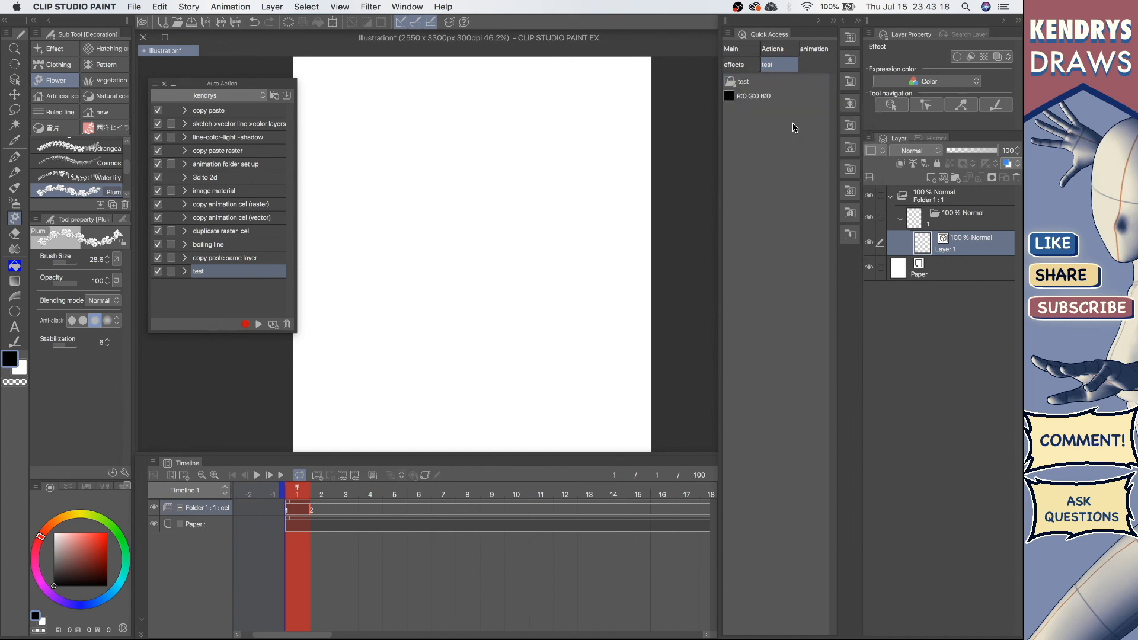
{"action": "key", "text": "super+z"}
{"action": "right_click", "coordinate": [749, 99]}
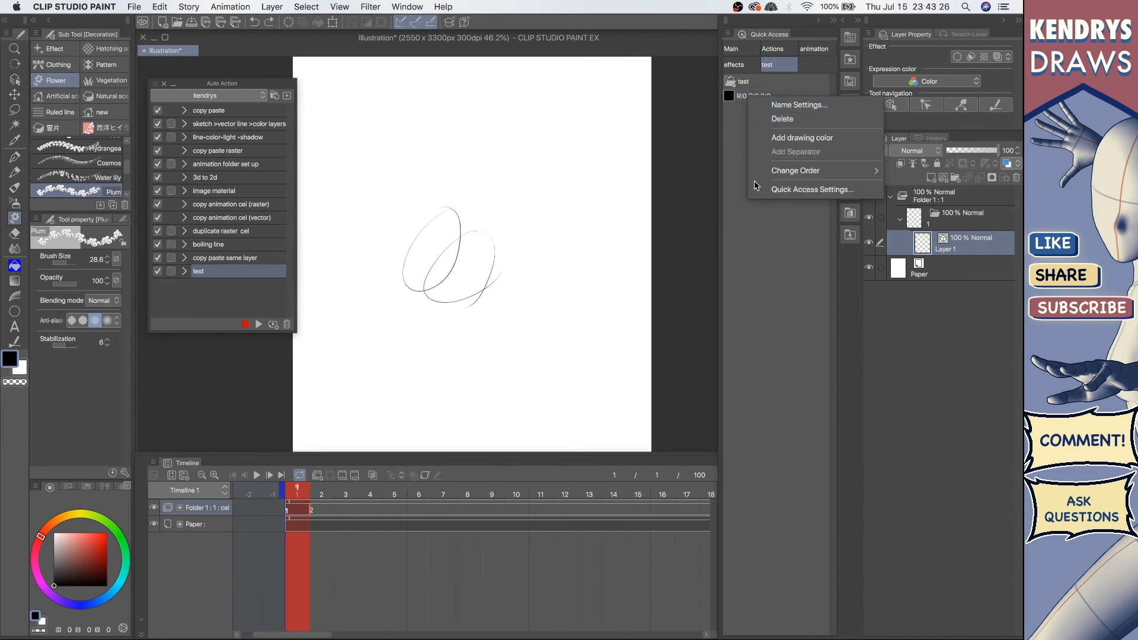
{"action": "left_click", "coordinate": [744, 108]}
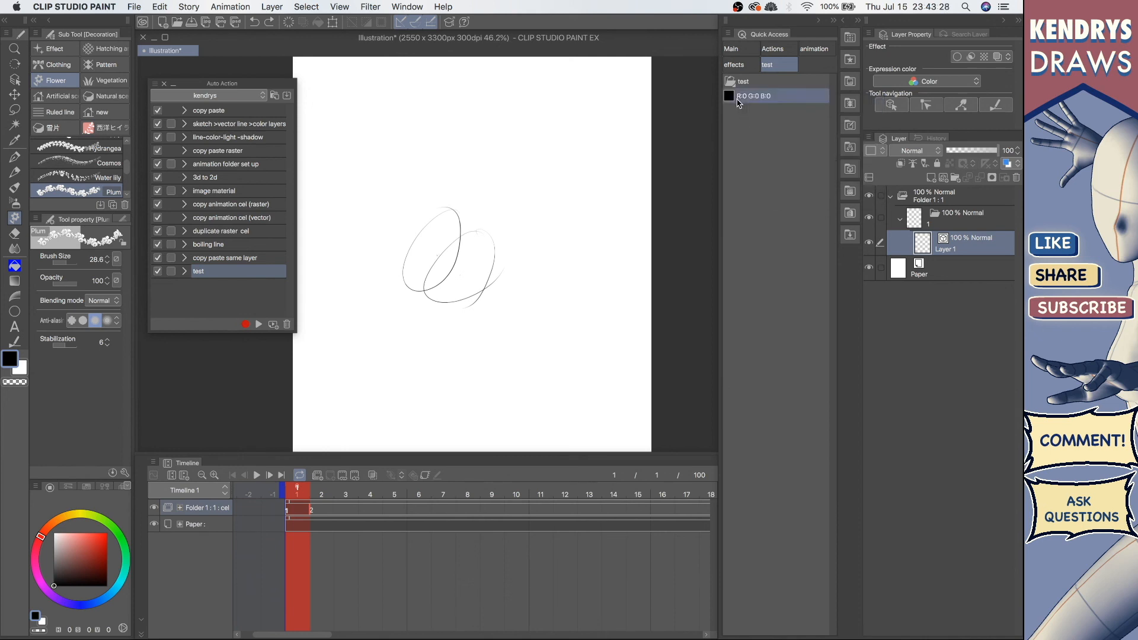
{"action": "right_click", "coordinate": [762, 102]}
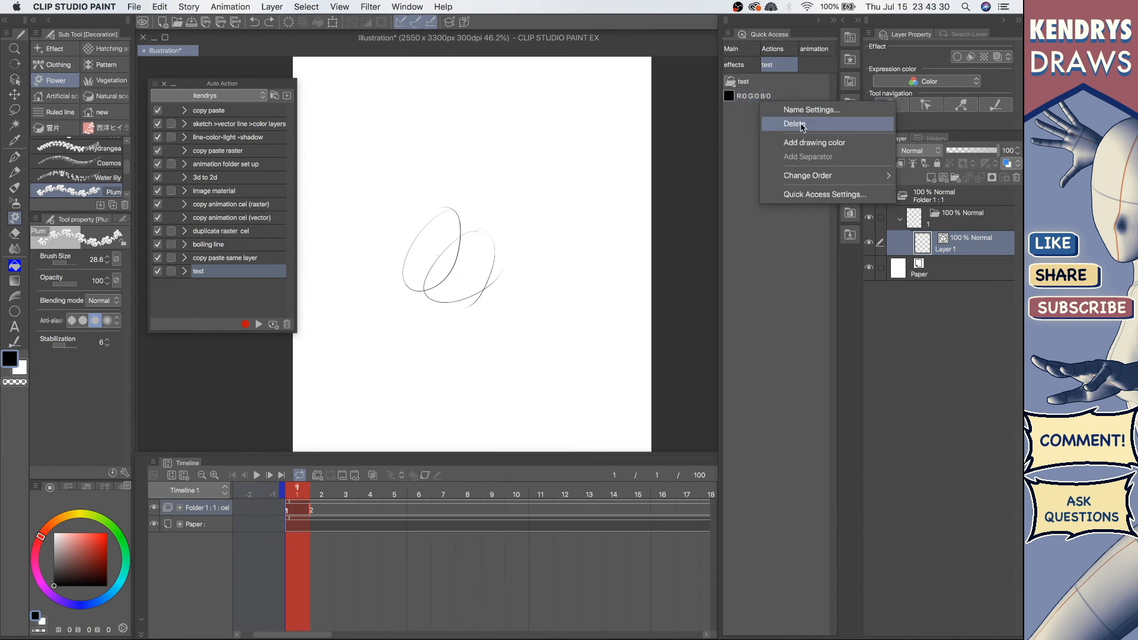
{"action": "left_click", "coordinate": [797, 124]}
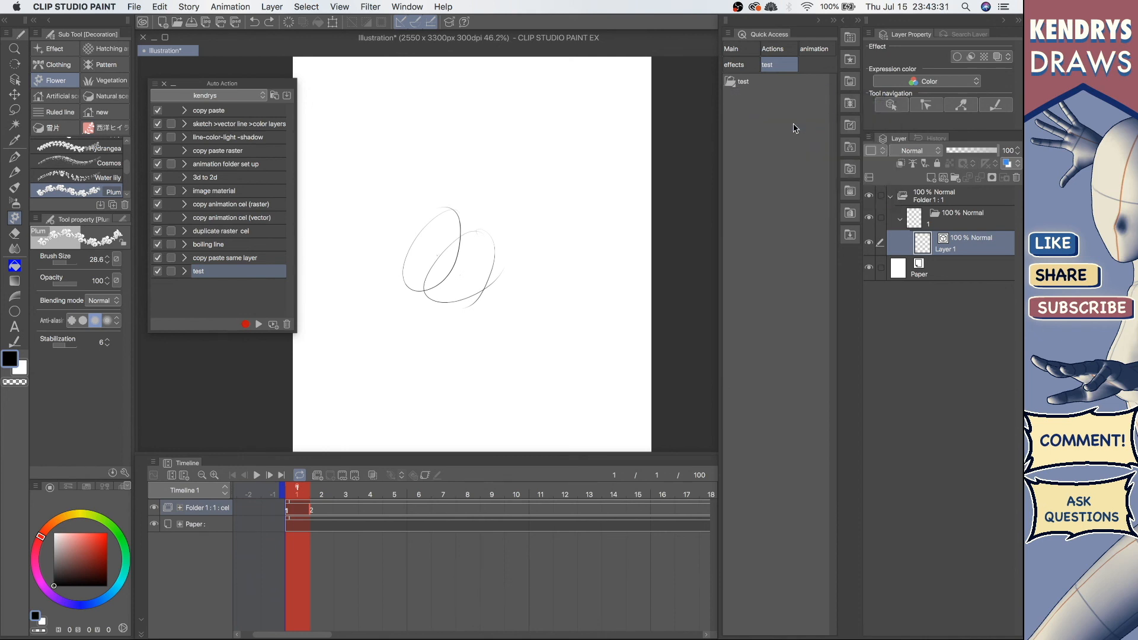
- Add black and a bright red (R:255 G:14 B:14) as drawing colors to the test set
{"action": "right_click", "coordinate": [747, 137]}
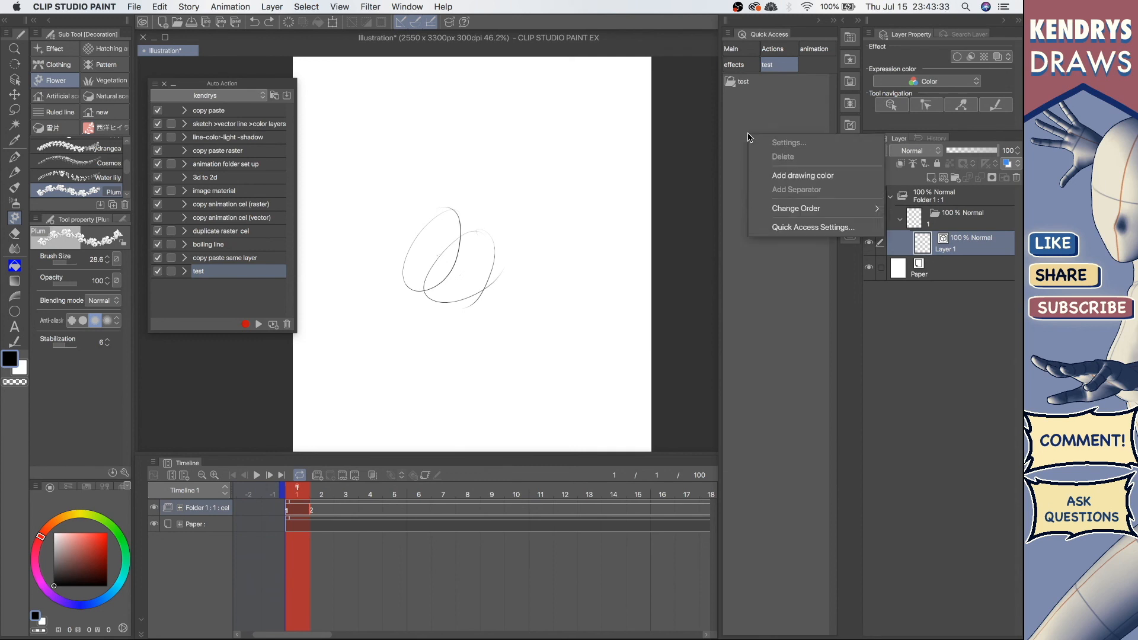
{"action": "left_click", "coordinate": [786, 176]}
{"action": "left_click_drag", "start_coordinate": [80, 543], "coordinate": [104, 517]}
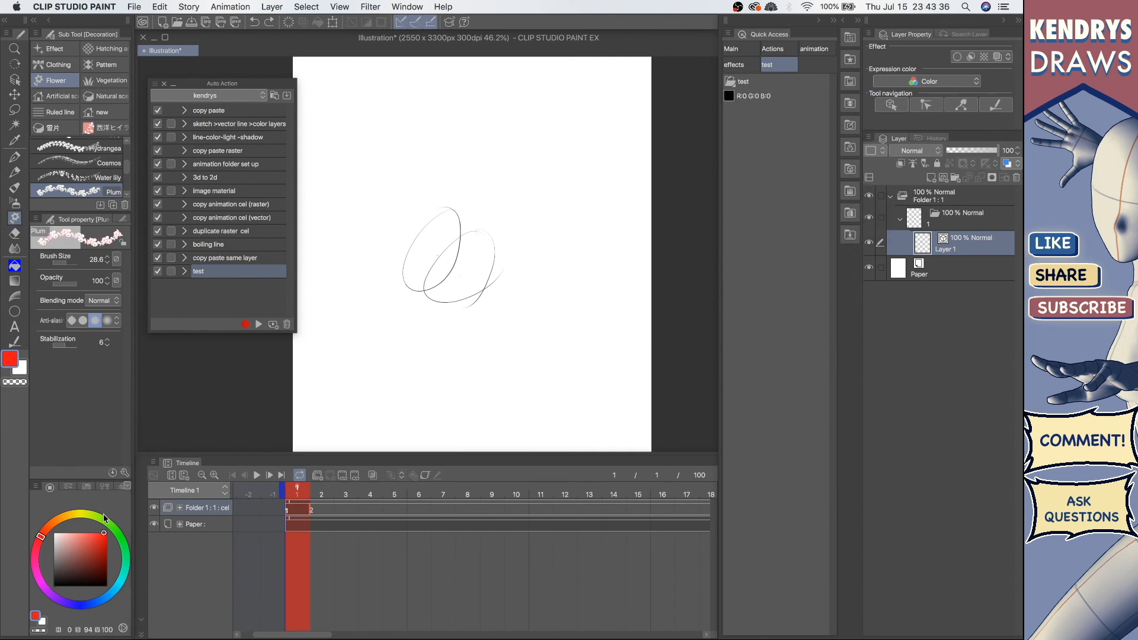
{"action": "right_click", "coordinate": [799, 143]}
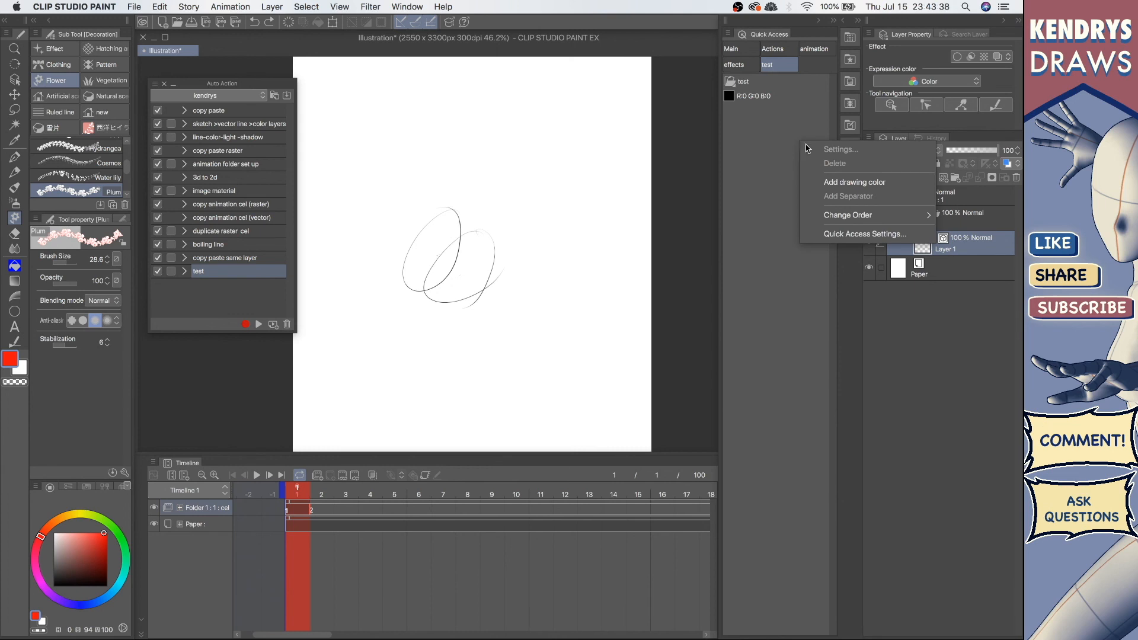
{"action": "left_click", "coordinate": [832, 183]}
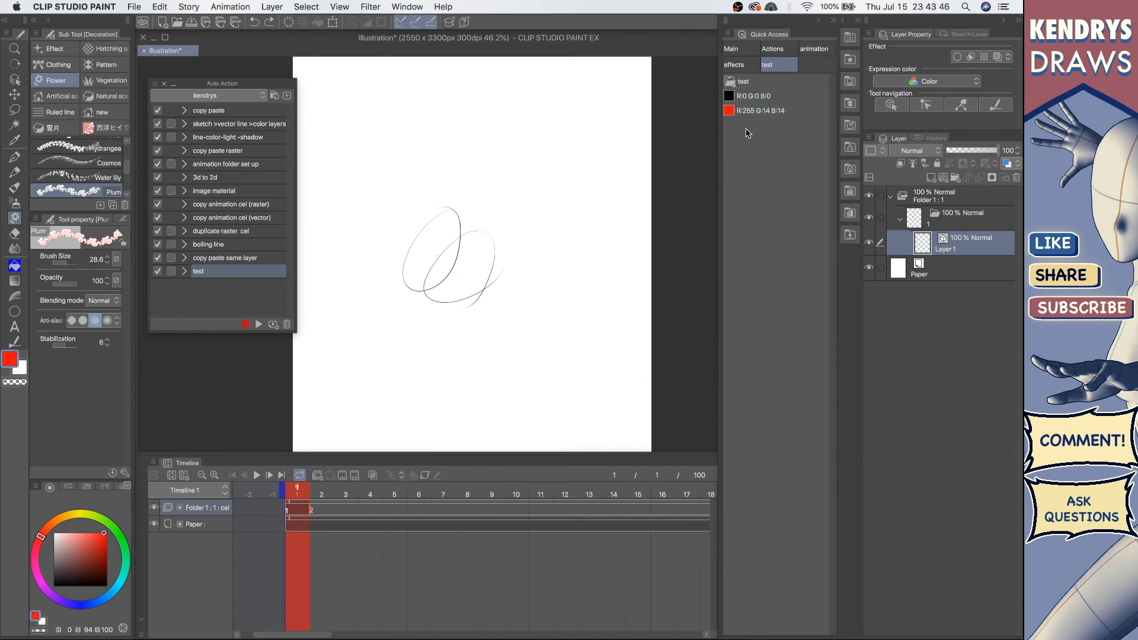
- Open the icon settings of the test action in the test set and view the image file selection
{"action": "left_click", "coordinate": [746, 55]}
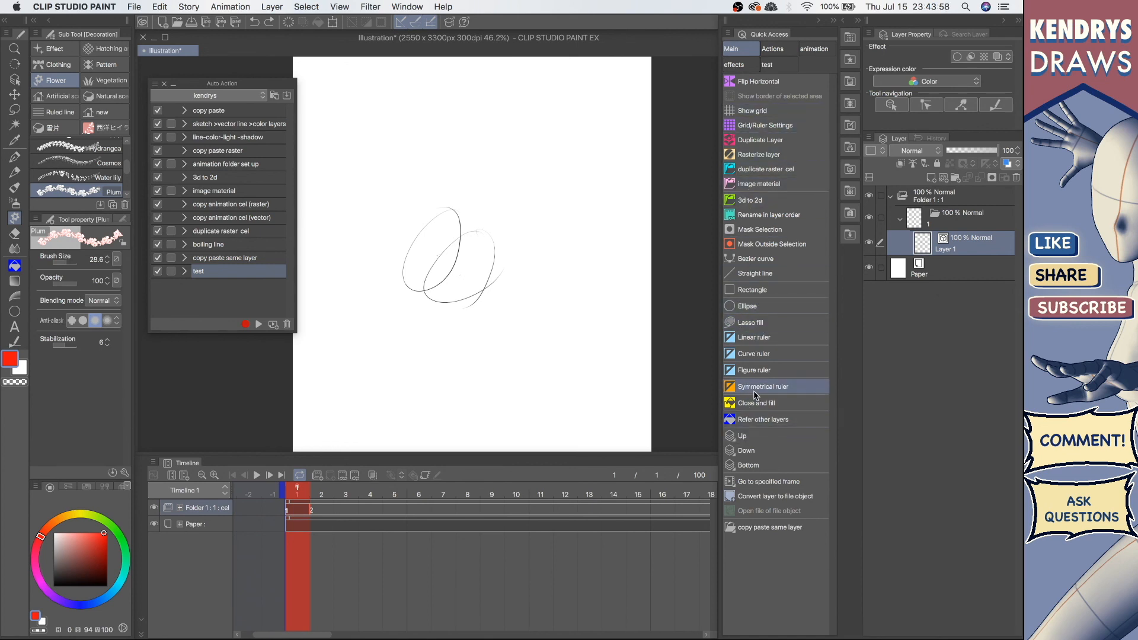
{"action": "left_click", "coordinate": [767, 64]}
{"action": "right_click", "coordinate": [743, 82]}
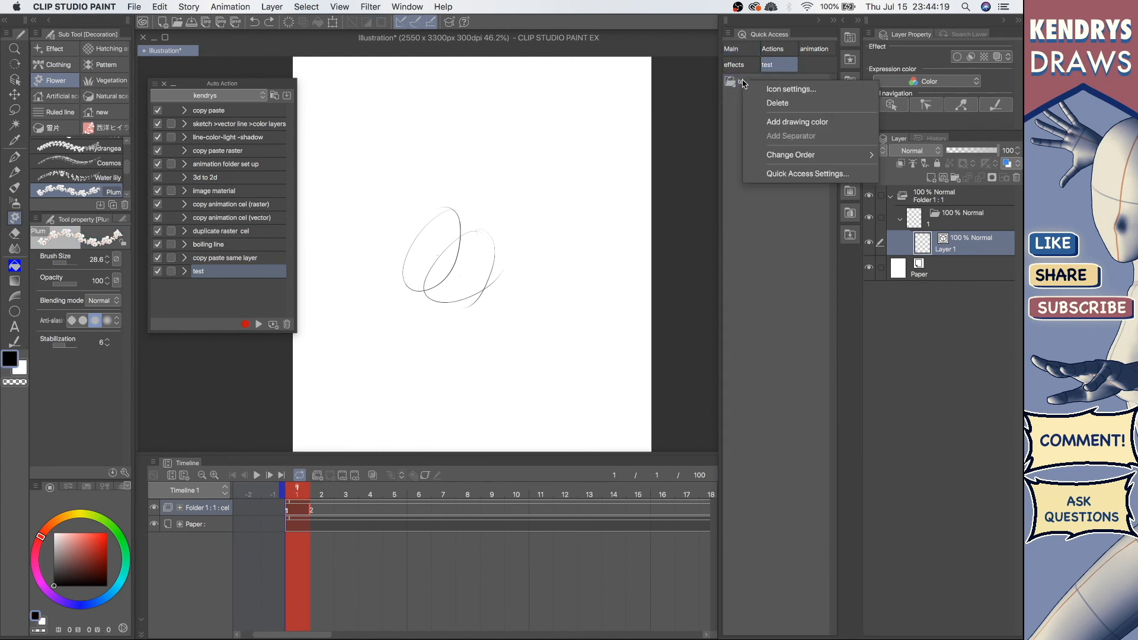
{"action": "mouse_move", "coordinate": [813, 156]}
{"action": "left_click", "coordinate": [800, 92]}
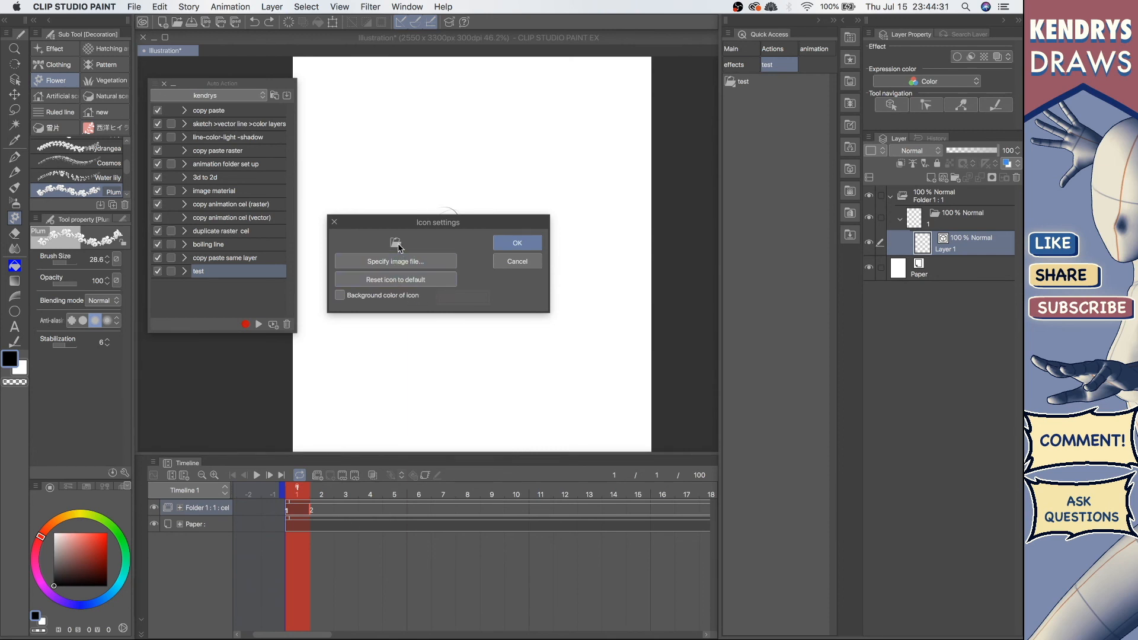
{"action": "left_click", "coordinate": [404, 262]}
{"action": "left_click", "coordinate": [652, 373]}
- Enable the background color of the test action's icon and set it to bright green
{"action": "left_click", "coordinate": [340, 296]}
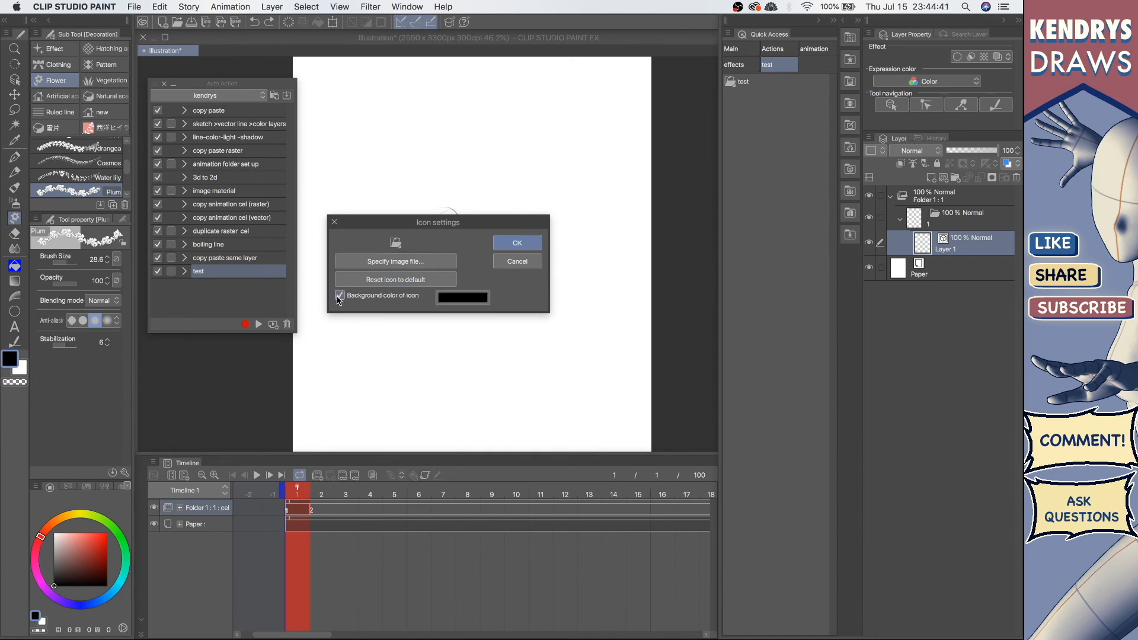
{"action": "left_click", "coordinate": [457, 307]}
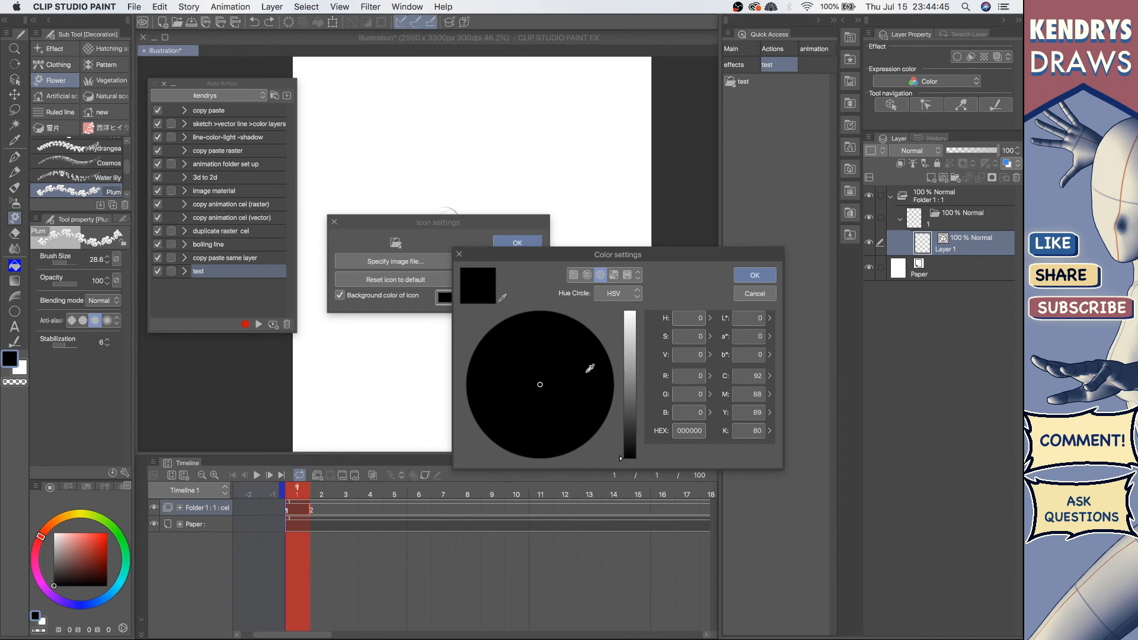
{"action": "left_click_drag", "start_coordinate": [633, 404], "coordinate": [633, 310]}
{"action": "left_click", "coordinate": [611, 357]}
{"action": "left_click", "coordinate": [759, 276]}
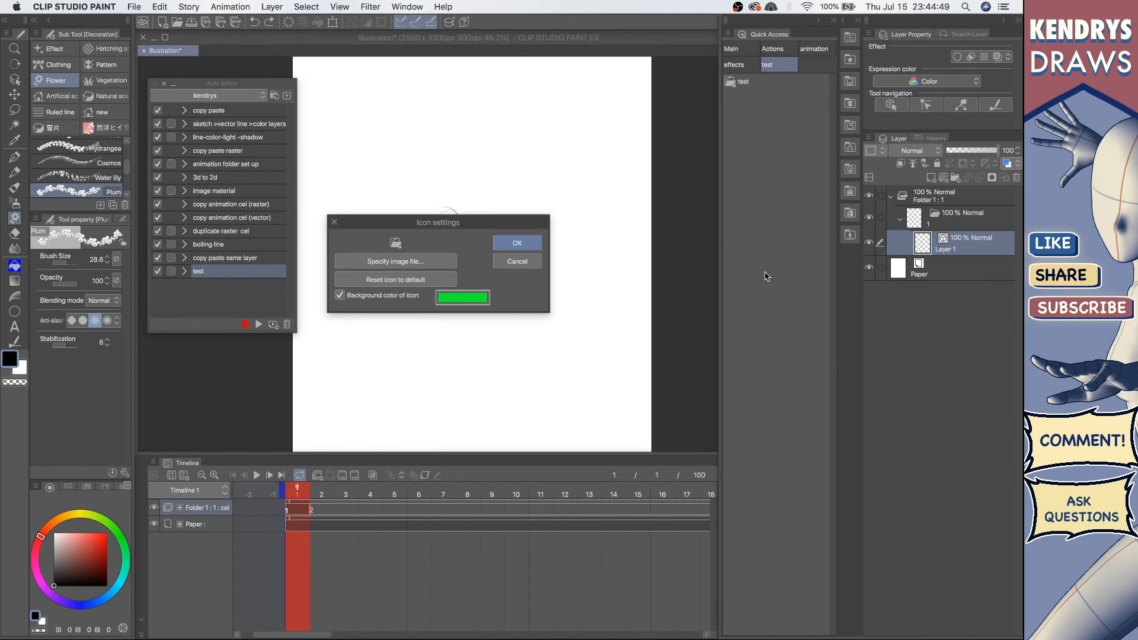
{"action": "left_click", "coordinate": [518, 242]}
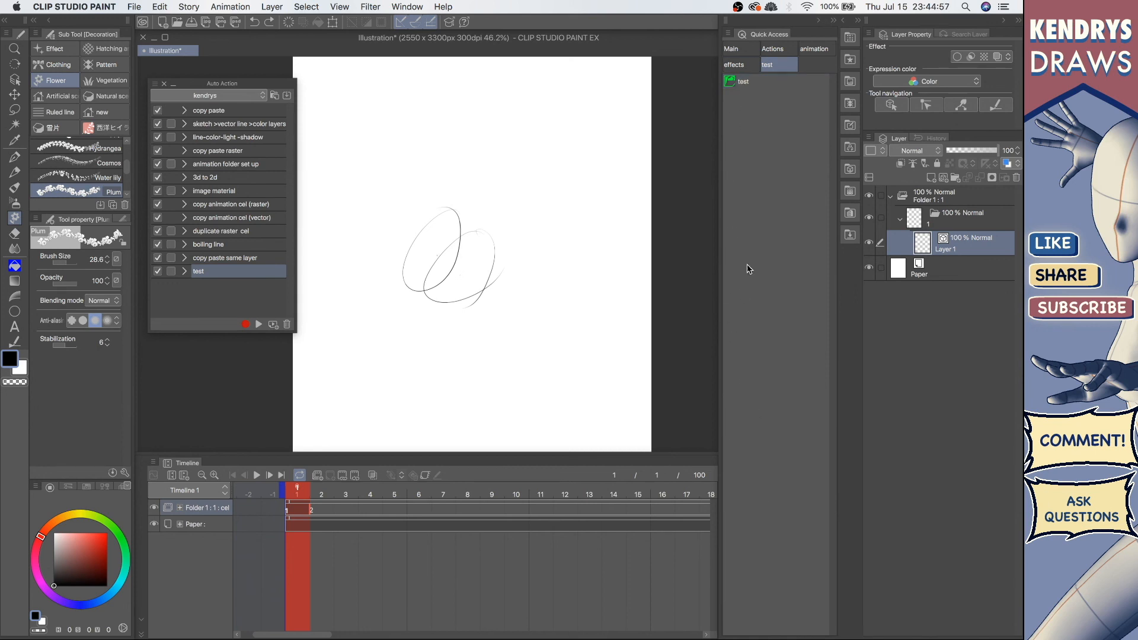
- Compare the Main set of Quick Access with the test set and return to the test set
{"action": "left_click", "coordinate": [734, 49]}
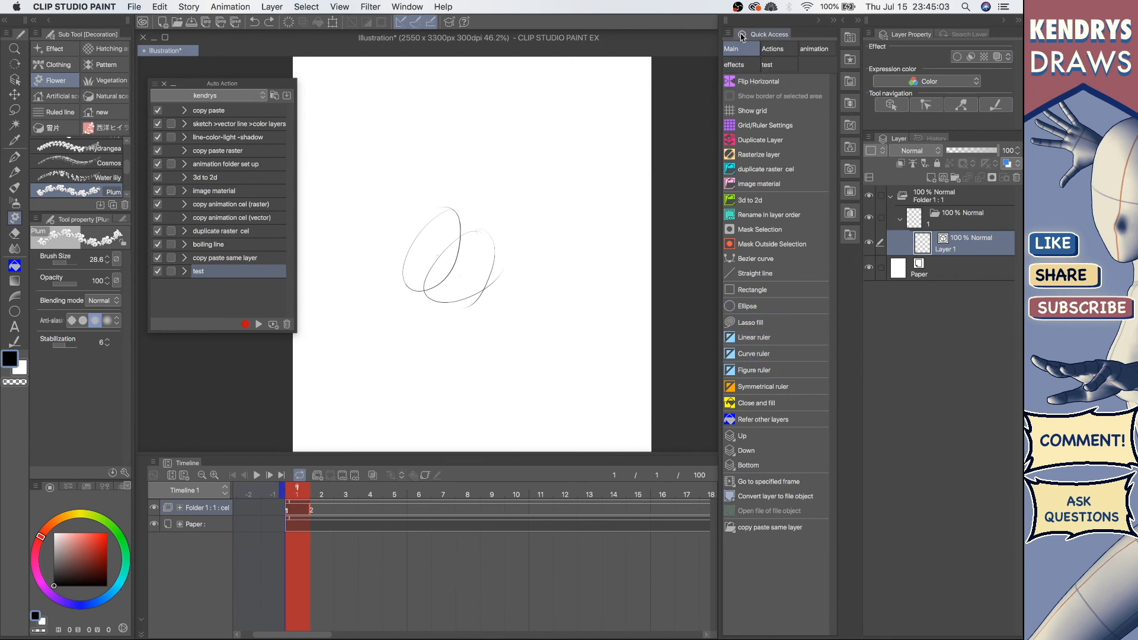
{"action": "left_click", "coordinate": [734, 65]}
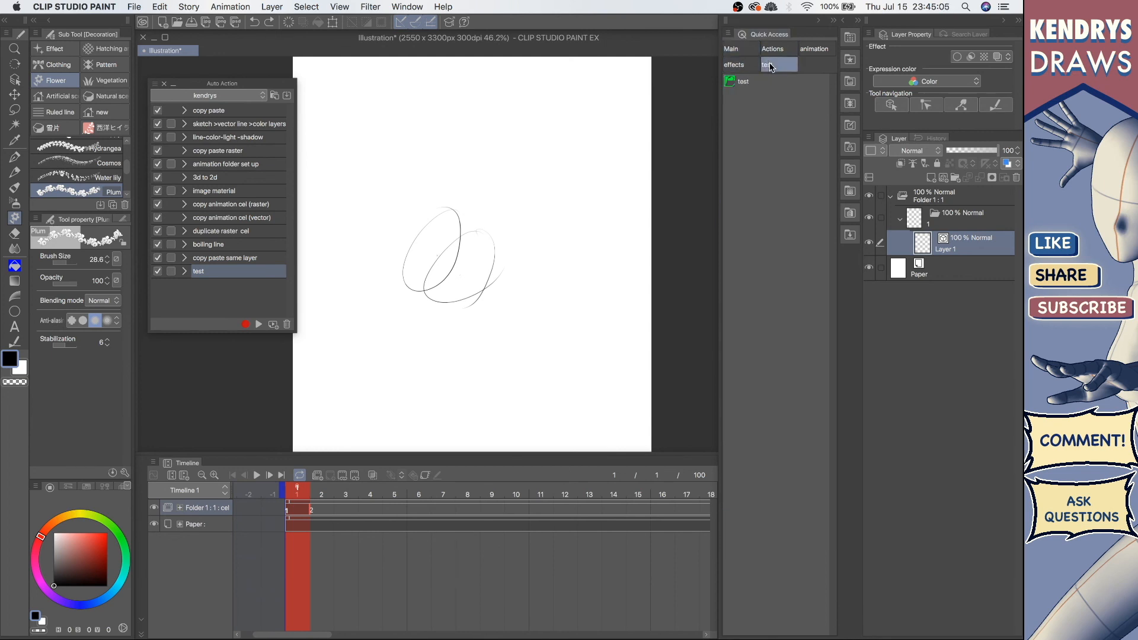
{"action": "left_click", "coordinate": [777, 64]}
{"action": "left_click", "coordinate": [746, 53]}
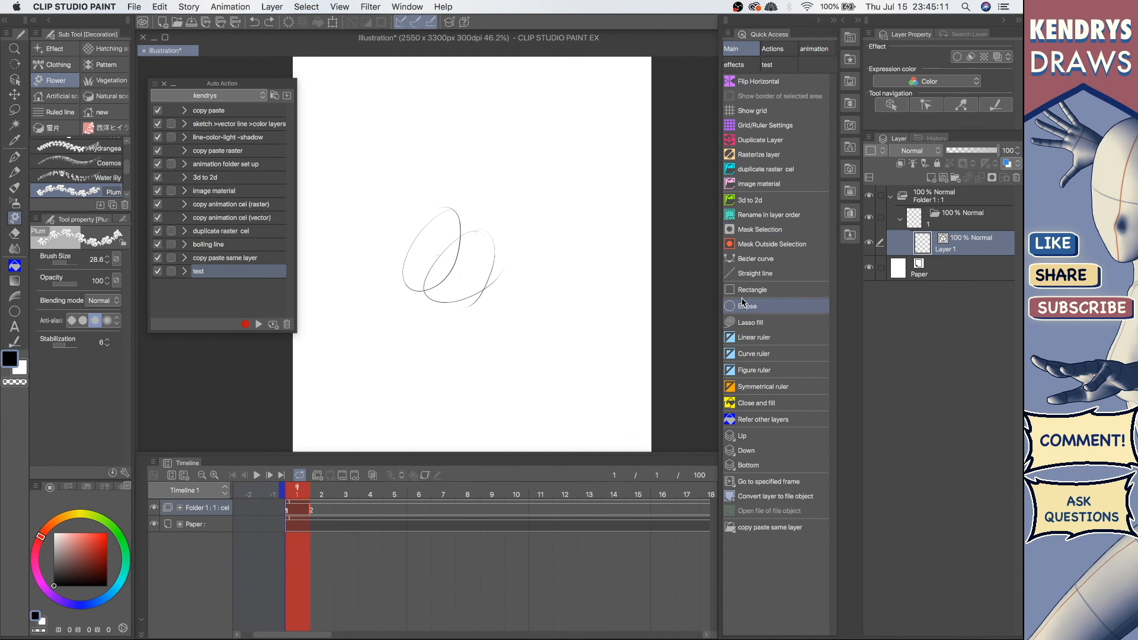
{"action": "left_click", "coordinate": [768, 64]}
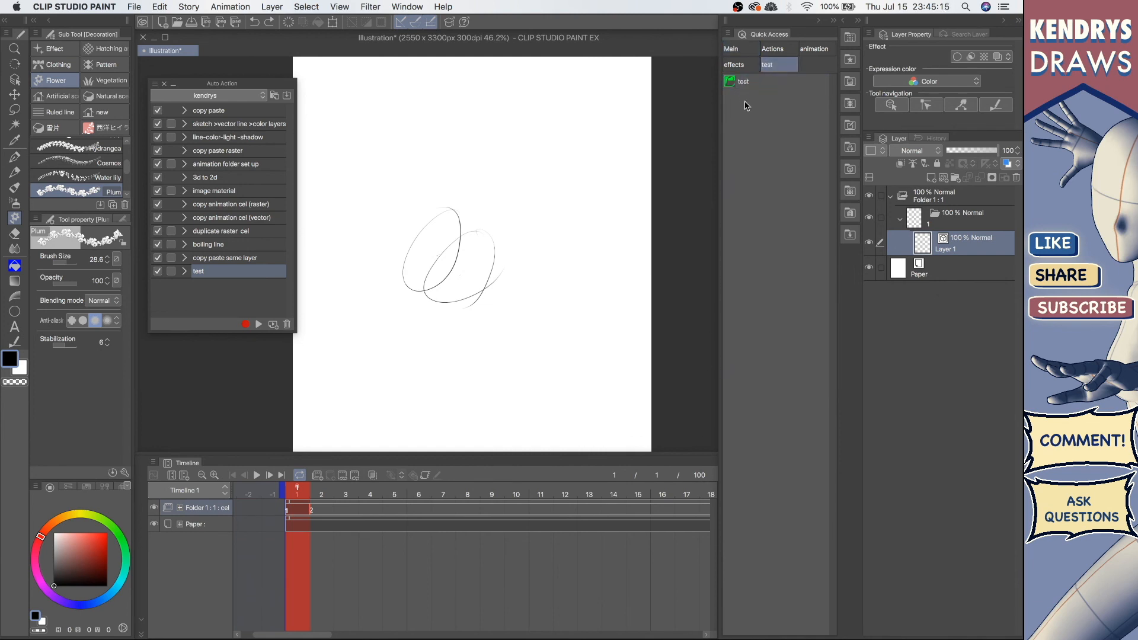
- Narrow the Quick Access palette and close the Auto Action palette
{"action": "left_click_drag", "start_coordinate": [721, 128], "coordinate": [767, 126]}
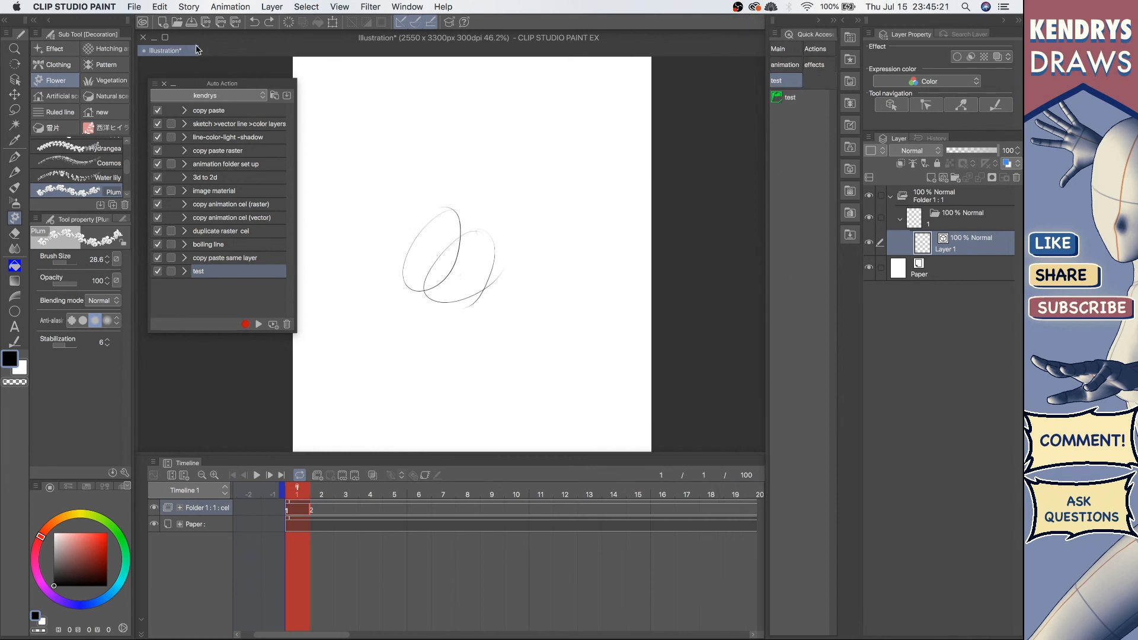
{"action": "left_click", "coordinate": [164, 83]}
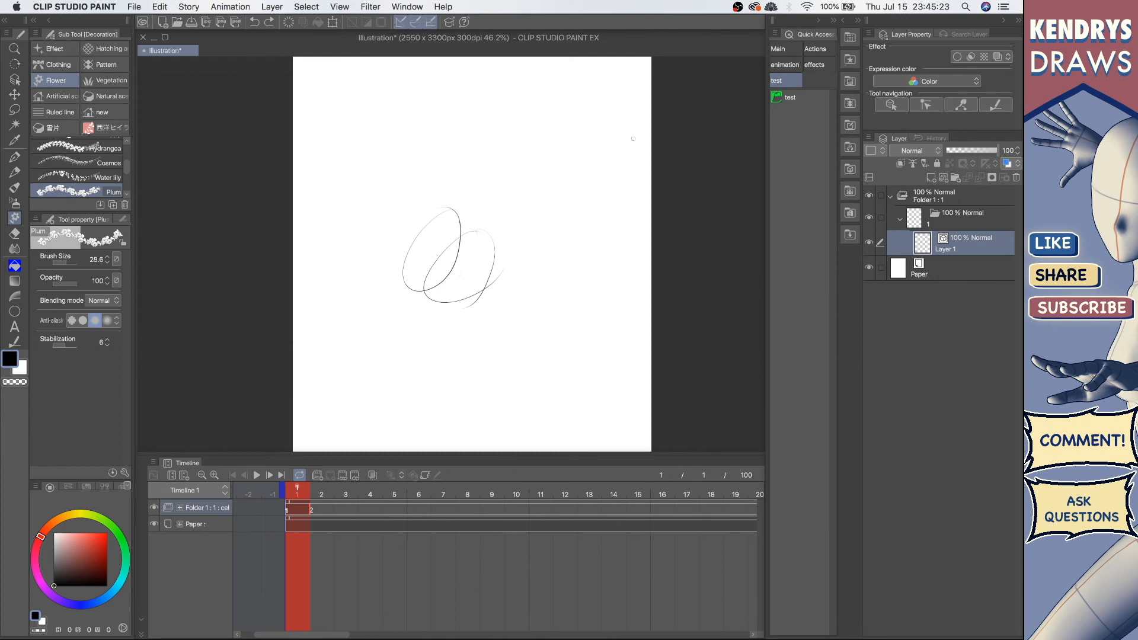
- Clear Layer 1 and sketch a tilted oval and further freehand strokes with the Darker pencil
{"action": "key", "text": "Delete"}
{"action": "key", "text": "p"}
{"action": "left_click_drag", "start_coordinate": [443, 241], "coordinate": [404, 273]}
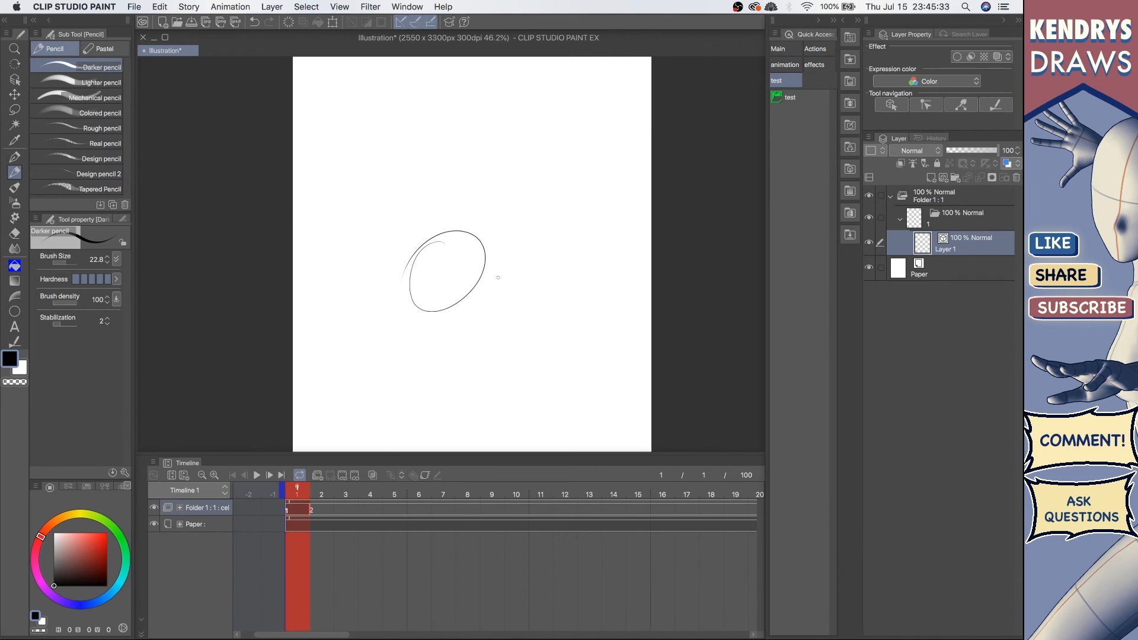
{"action": "left_click_drag", "start_coordinate": [484, 268], "coordinate": [567, 173]}
{"action": "left_click_drag", "start_coordinate": [550, 198], "coordinate": [607, 328]}
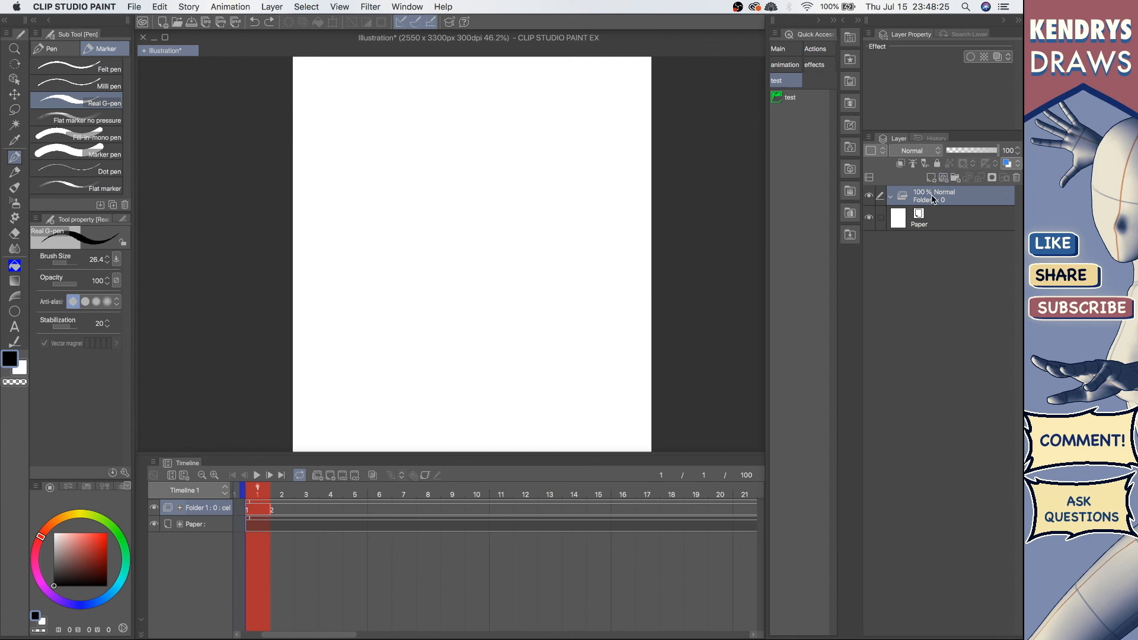
- Create cel folder 1 inside animation Folder 1 and add a vector layer to it
{"action": "left_click", "coordinate": [955, 178]}
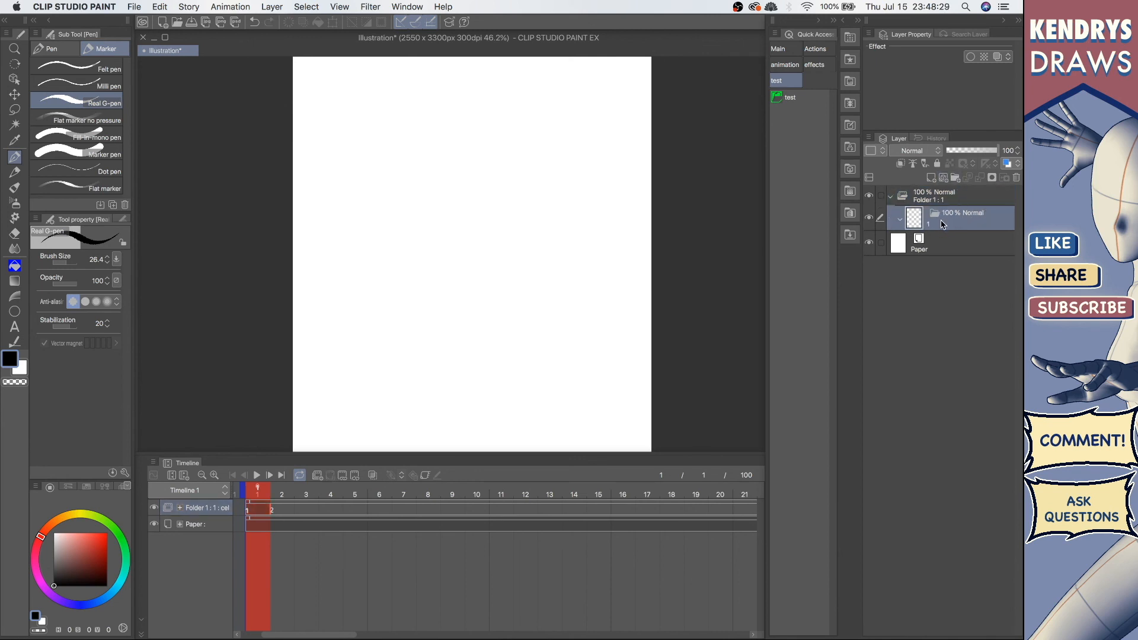
{"action": "left_click", "coordinate": [943, 179]}
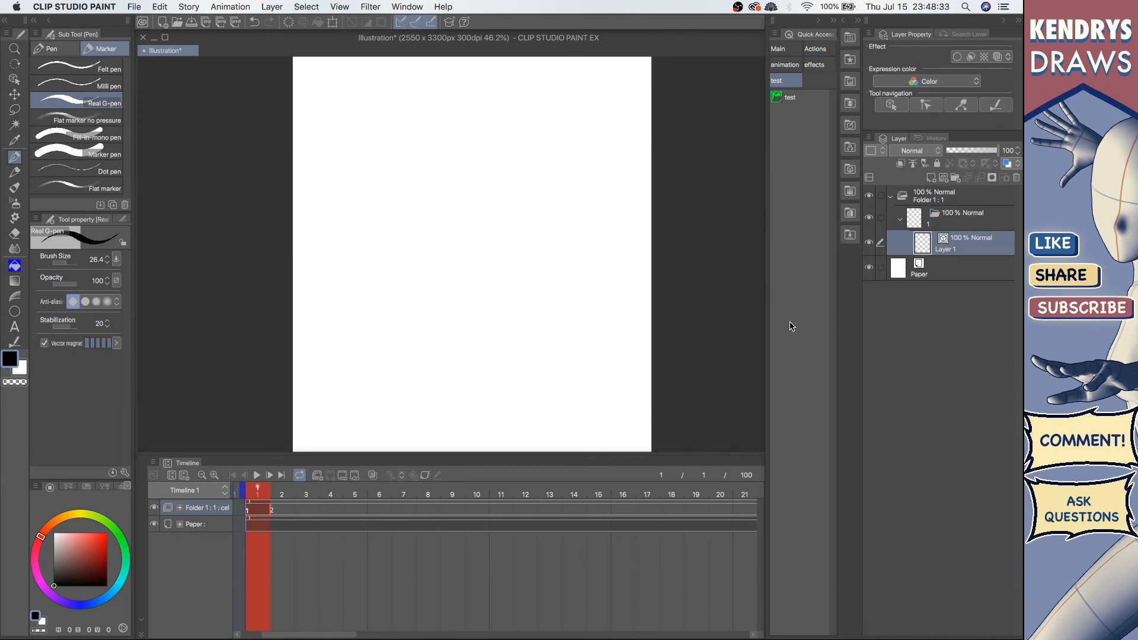
- Open the settings for a new animation canvas and browse the cel template materials down to the vector animation template
{"action": "left_click", "coordinate": [134, 7]}
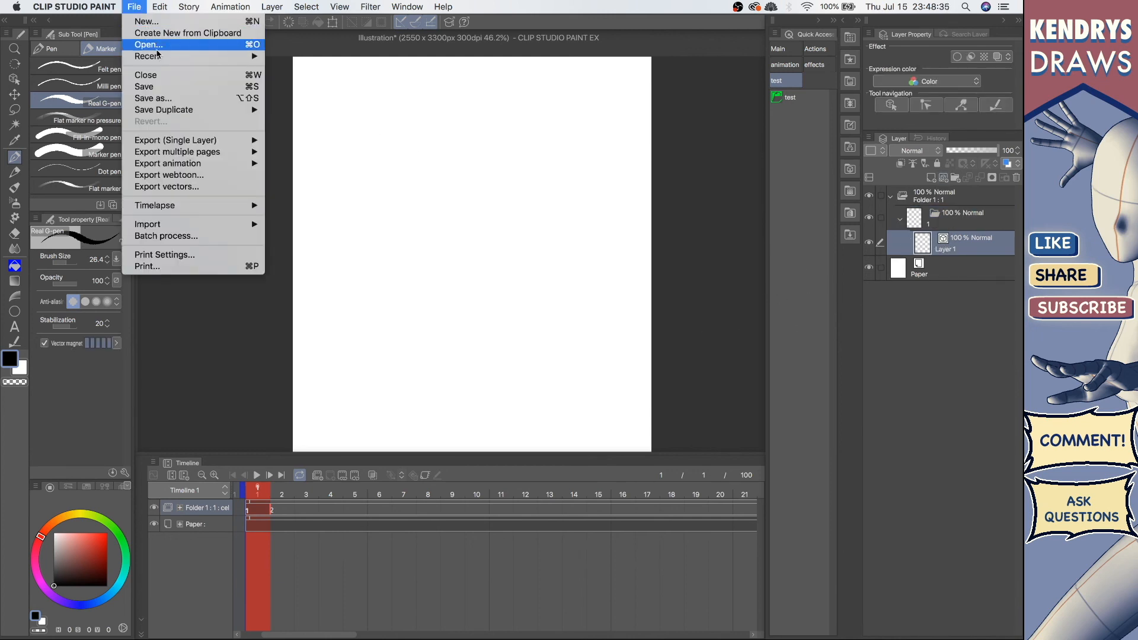
{"action": "mouse_move", "coordinate": [159, 57]}
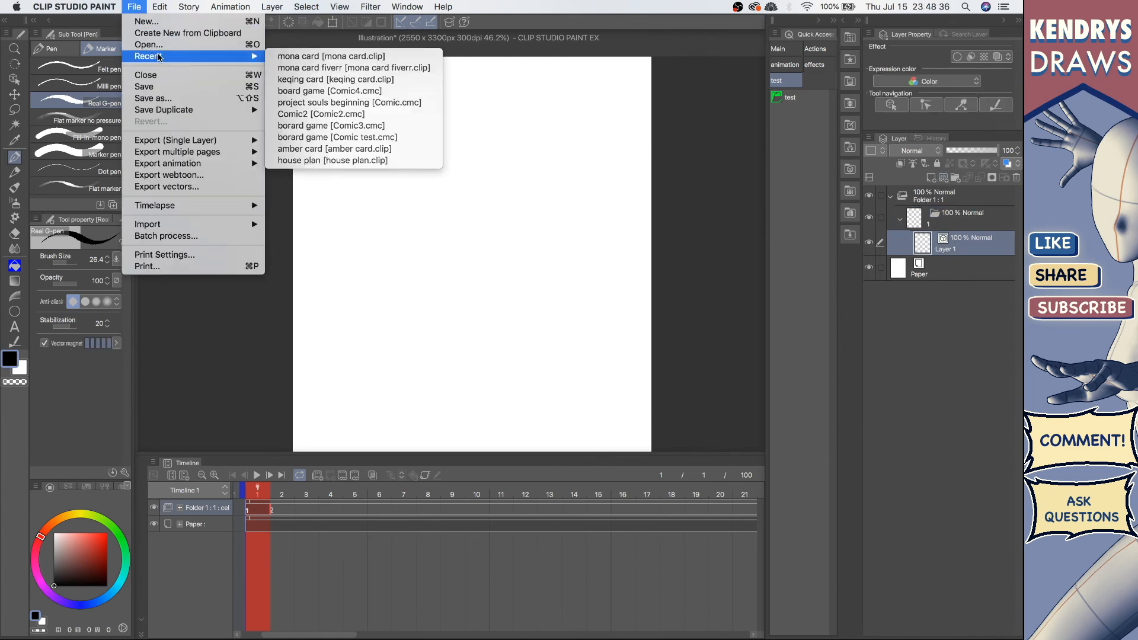
{"action": "left_click", "coordinate": [153, 23]}
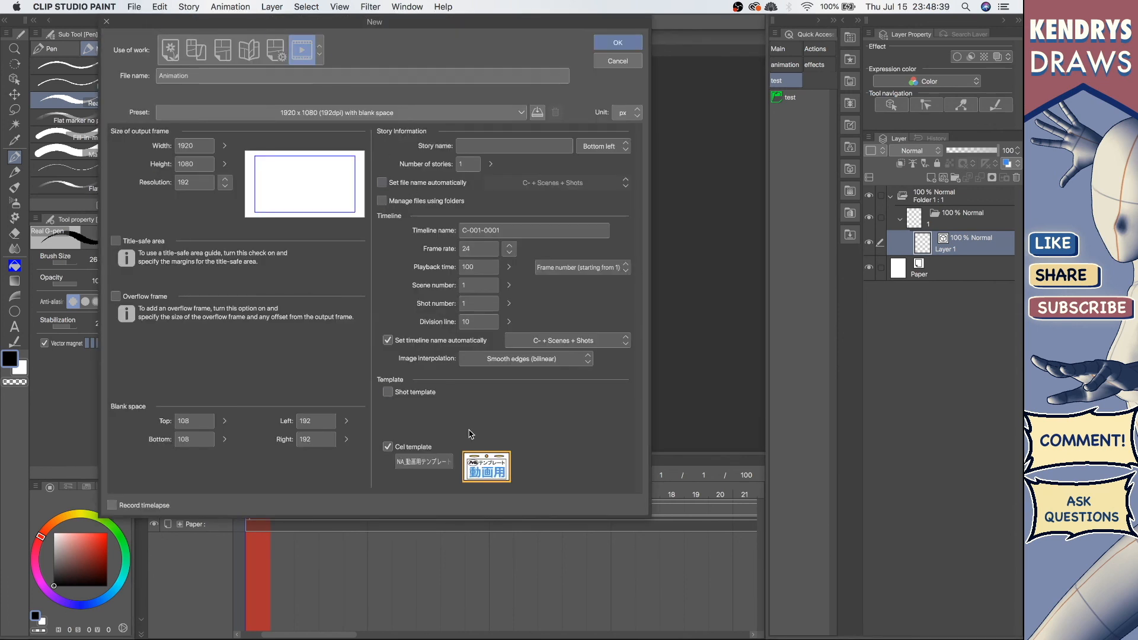
{"action": "left_click", "coordinate": [431, 469]}
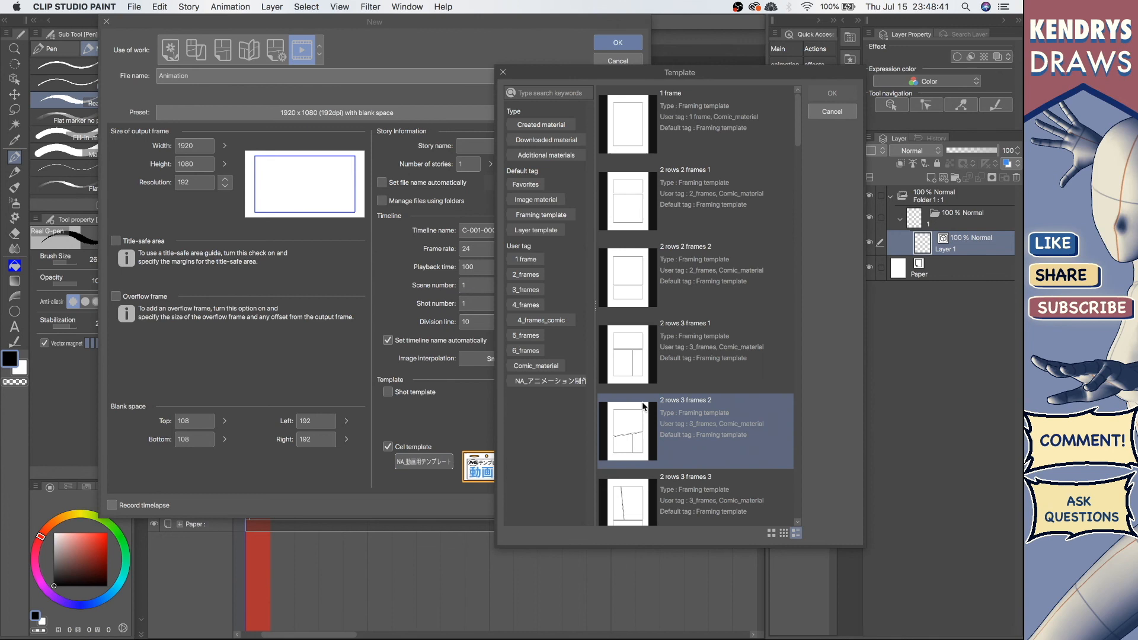
{"action": "scroll", "coordinate": [702, 450], "scroll_direction": "down", "scroll_amount": 5}
{"action": "left_click", "coordinate": [675, 467]}
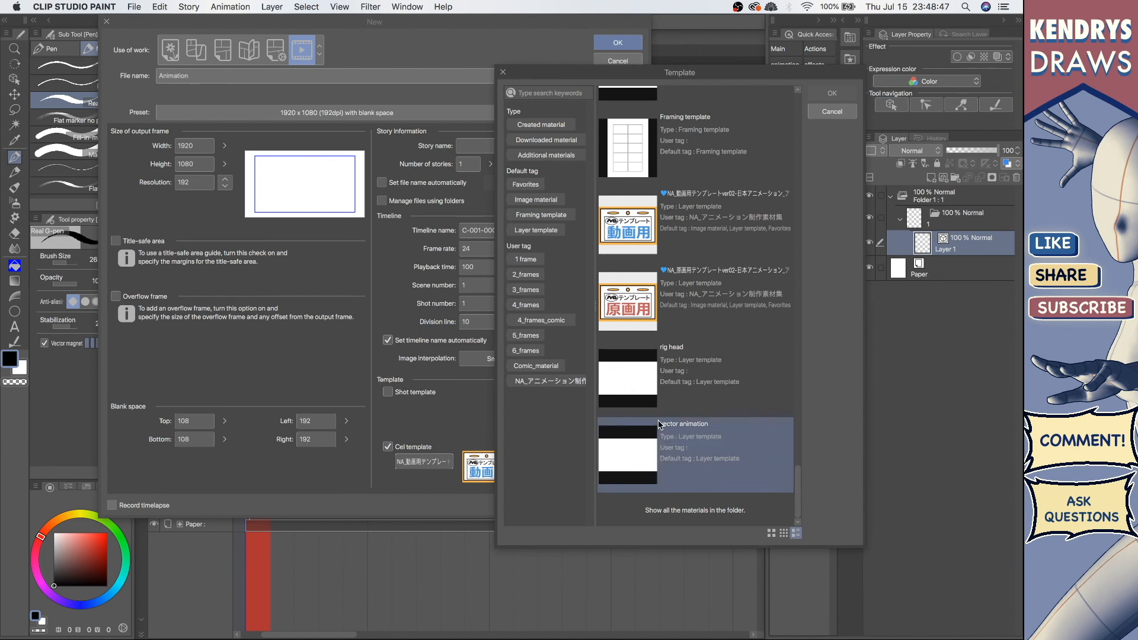
{"action": "left_click", "coordinate": [631, 444]}
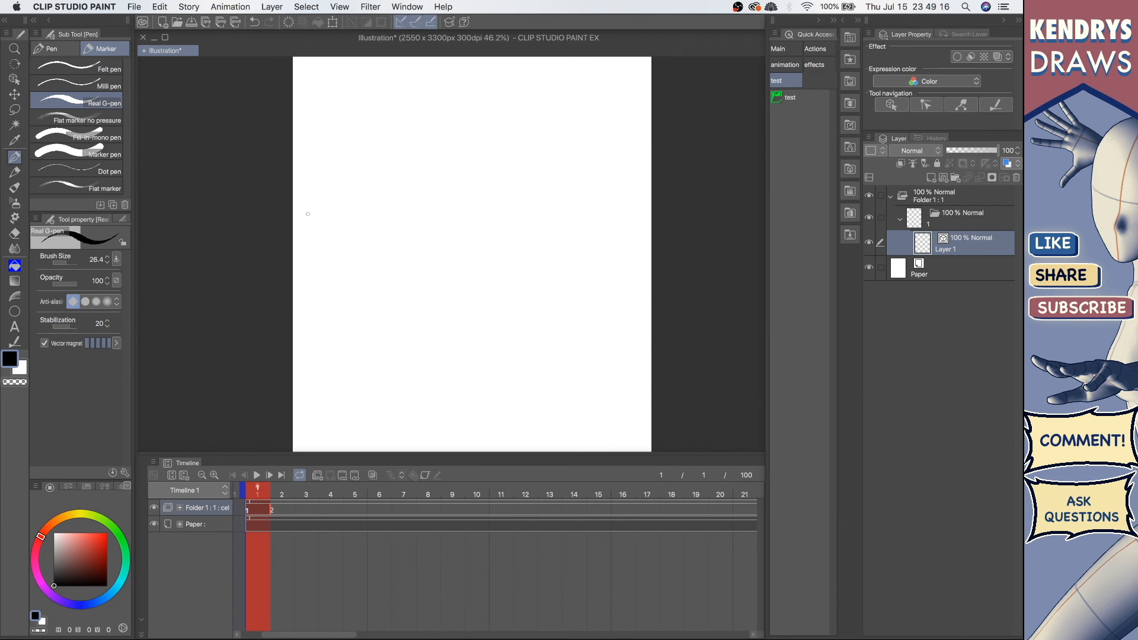
{"action": "left_click", "coordinate": [188, 7]}
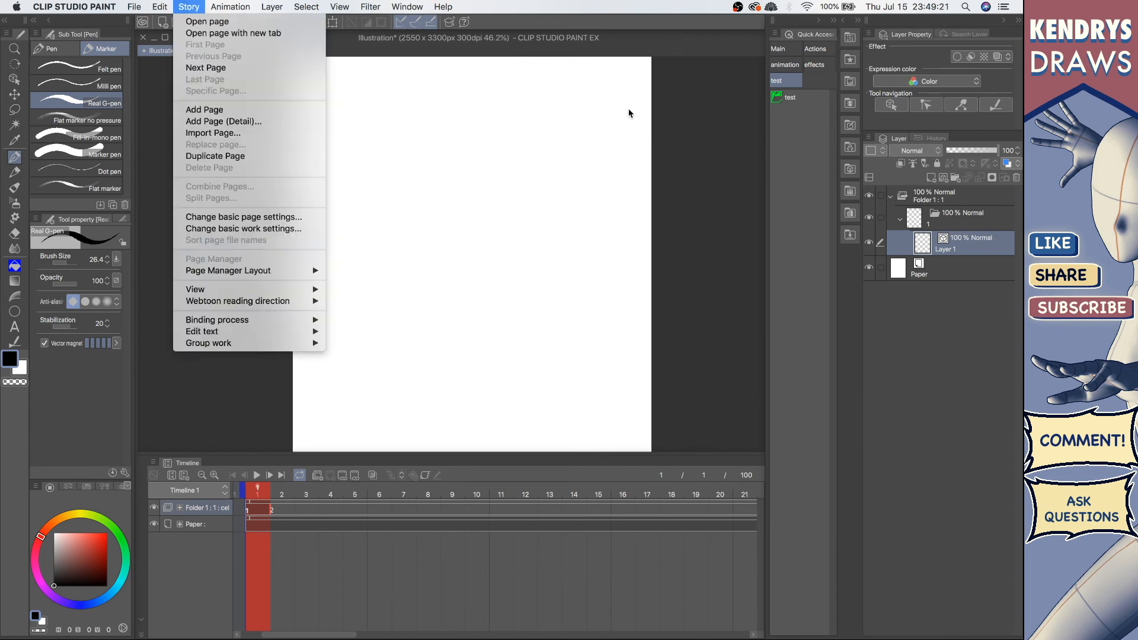
{"action": "mouse_move", "coordinate": [253, 4]}
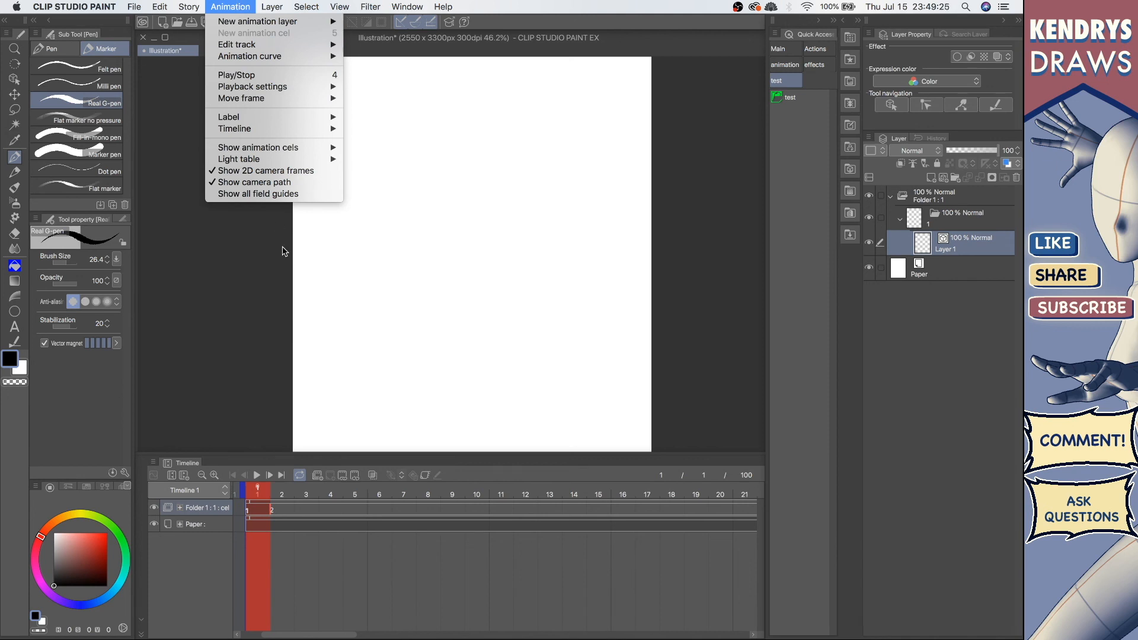
{"action": "left_click", "coordinate": [408, 370]}
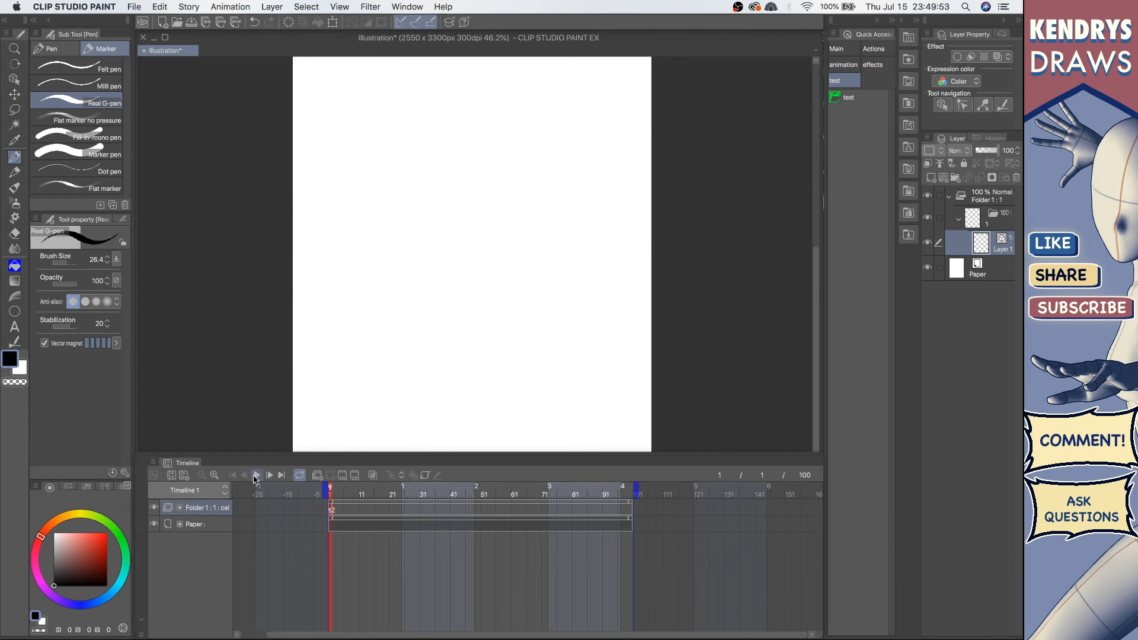
- Play and stop the timeline, and adjust its range handles to span frames 24 to 48
{"action": "left_click", "coordinate": [257, 475]}
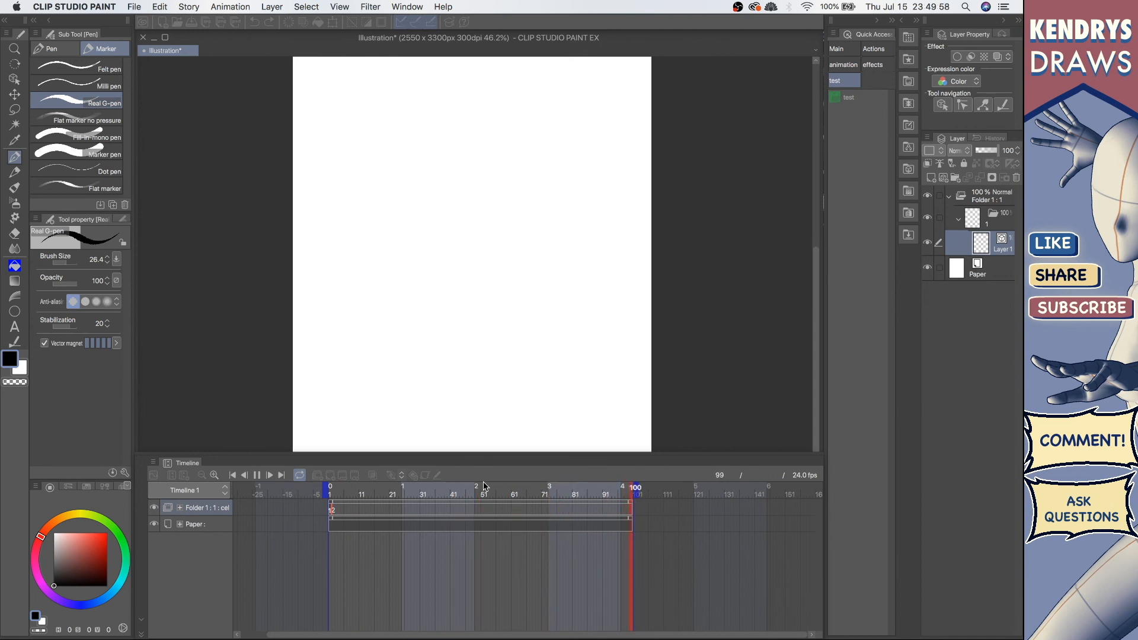
{"action": "left_click", "coordinate": [257, 476]}
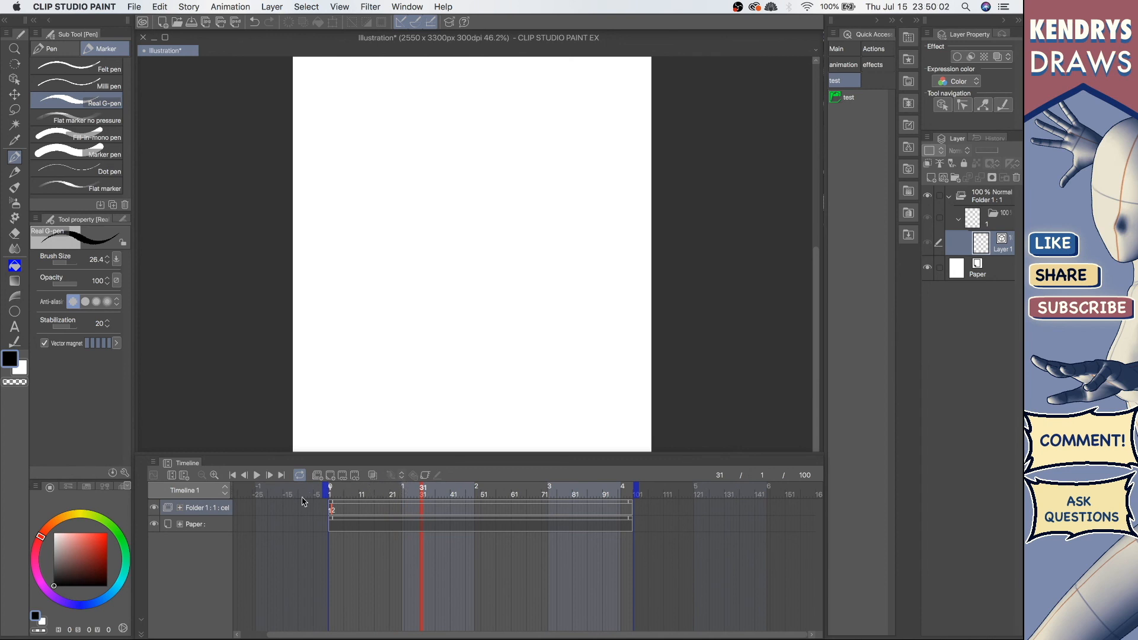
{"action": "left_click", "coordinate": [297, 480]}
{"action": "left_click_drag", "start_coordinate": [330, 496], "coordinate": [395, 496]}
{"action": "left_click_drag", "start_coordinate": [632, 500], "coordinate": [476, 497]}
{"action": "left_click", "coordinate": [365, 487]}
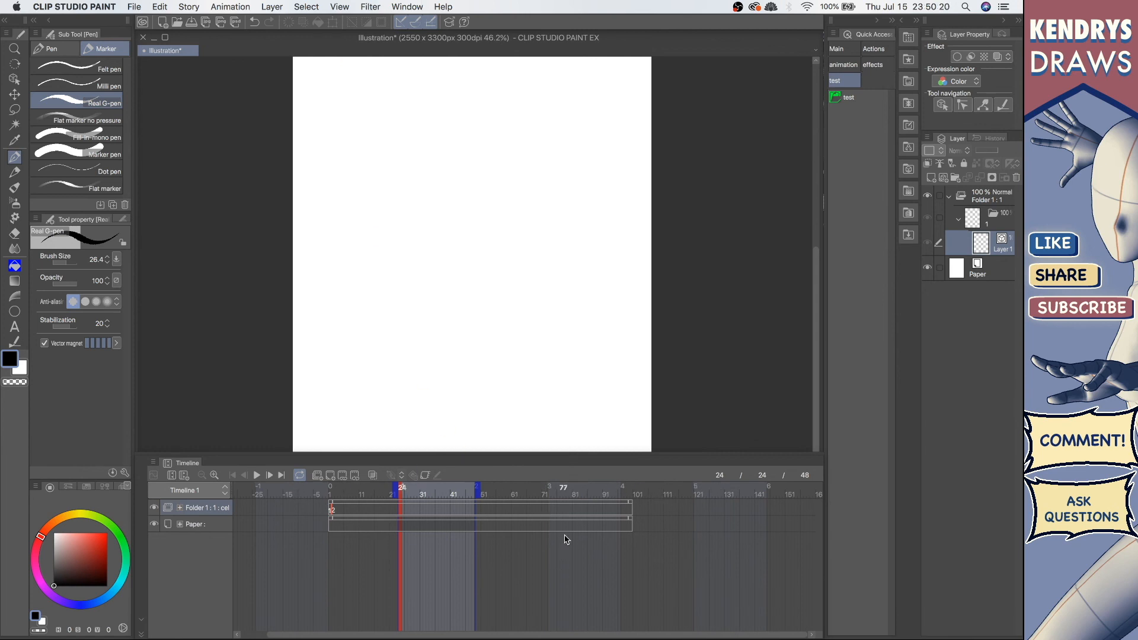
- Change the timeline settings to start frame 5 and end frame 20
{"action": "left_click", "coordinate": [234, 6]}
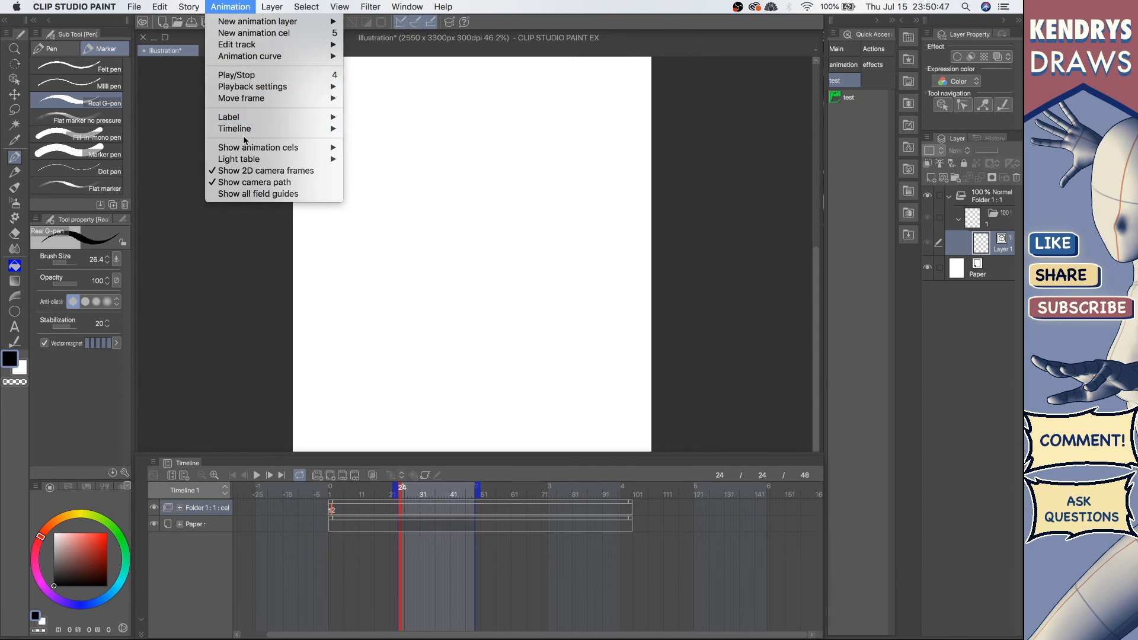
{"action": "mouse_move", "coordinate": [244, 132]}
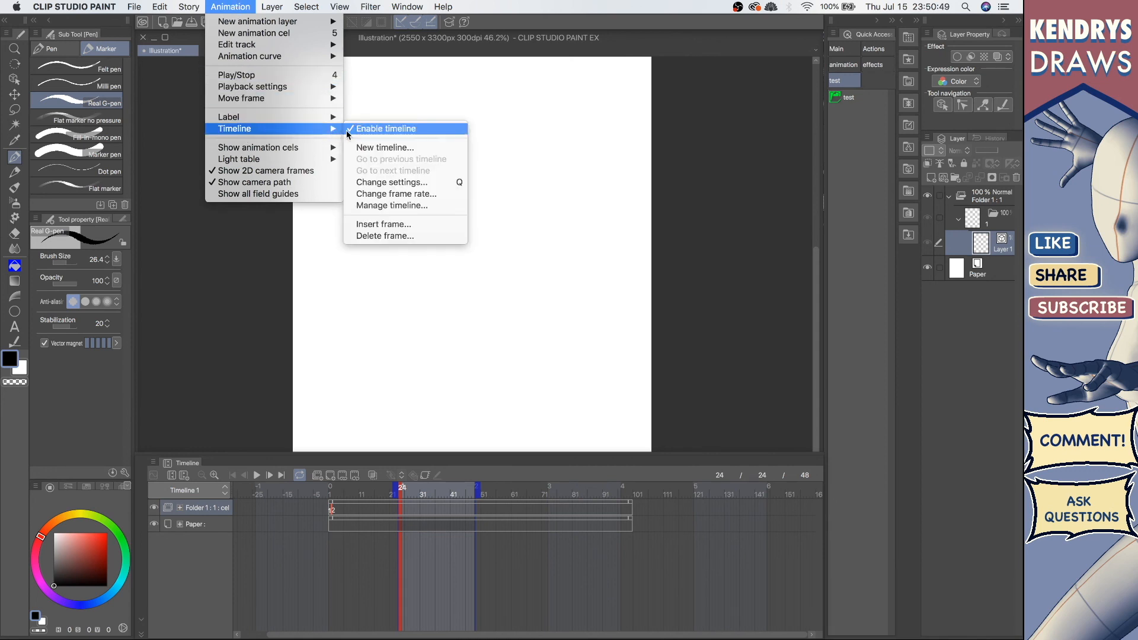
{"action": "left_click", "coordinate": [405, 185]}
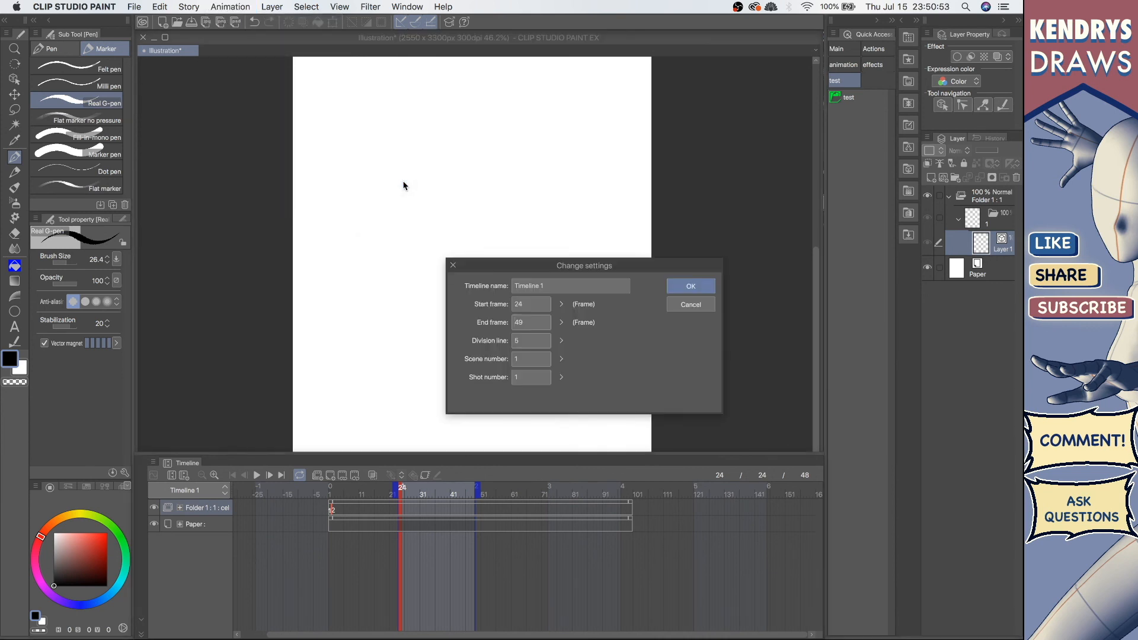
{"action": "left_click", "coordinate": [539, 302]}
{"action": "left_click_drag", "start_coordinate": [559, 267], "coordinate": [501, 199]}
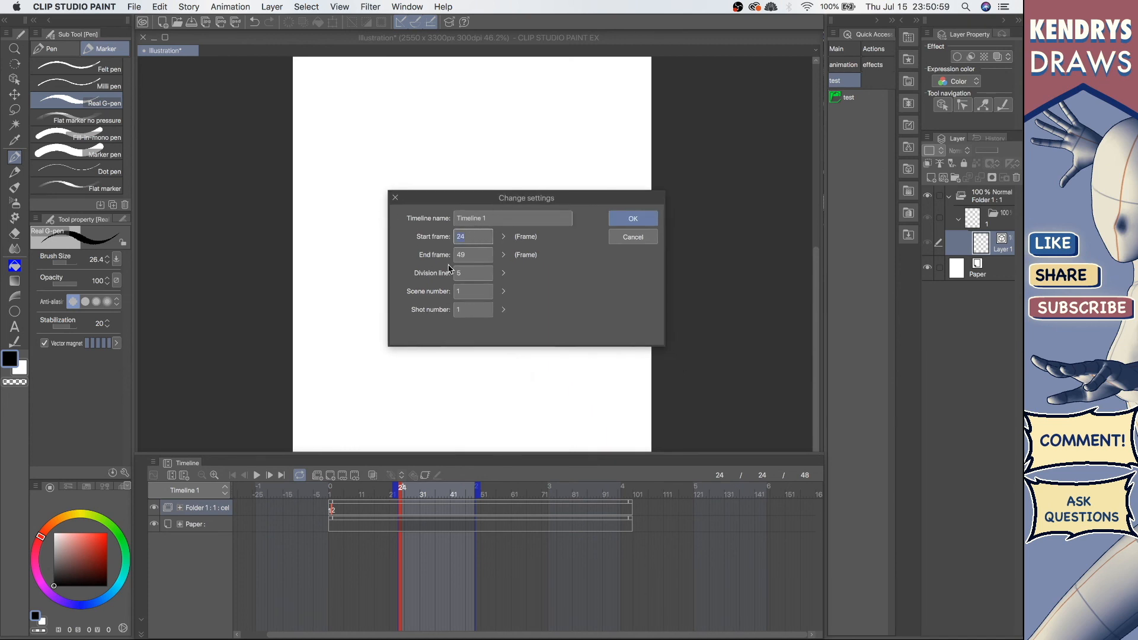
{"action": "key", "text": "Tab"}
{"action": "left_click", "coordinate": [632, 219]}
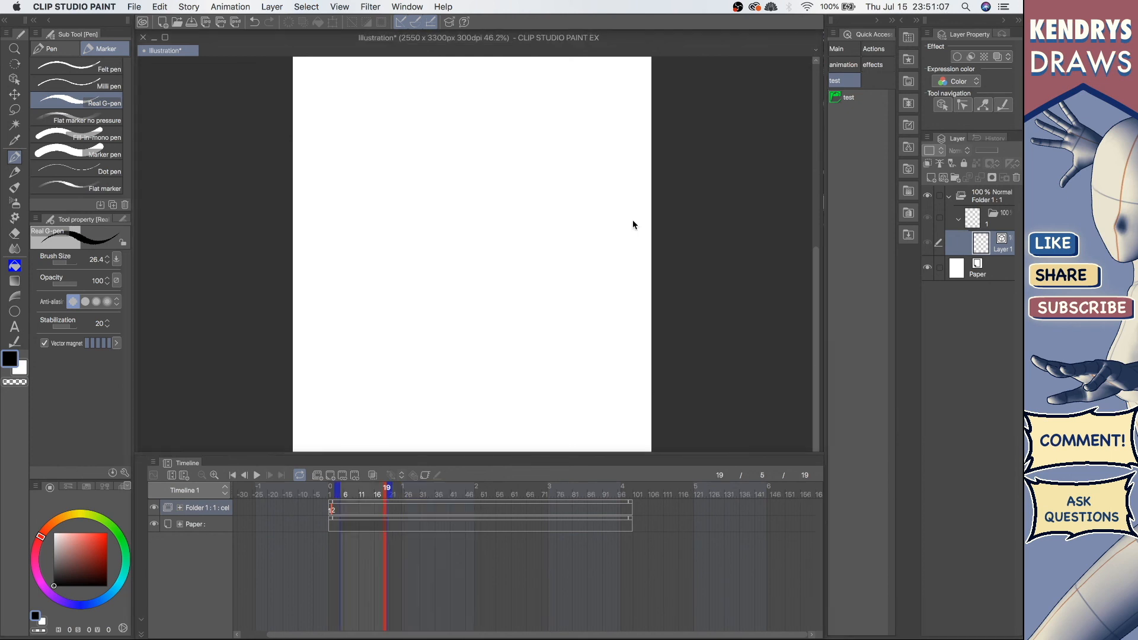
- Open and cancel the timeline's Change settings dialog twice, and check which shortcut is assigned to the command
{"action": "left_click", "coordinate": [347, 498]}
{"action": "key", "text": "space"}
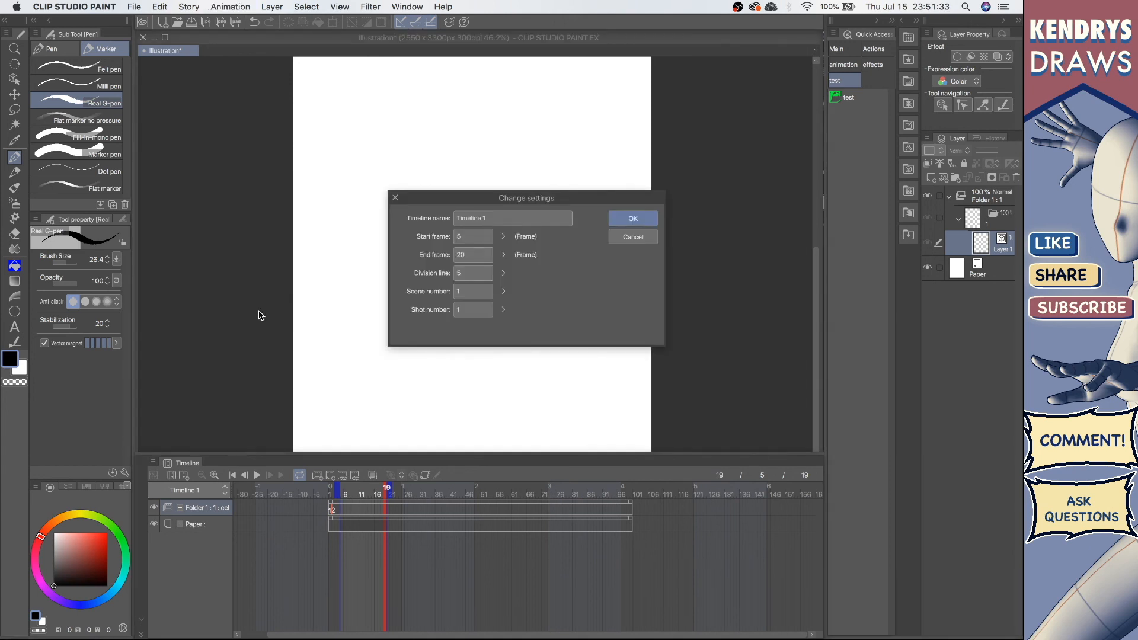
{"action": "left_click", "coordinate": [633, 237]}
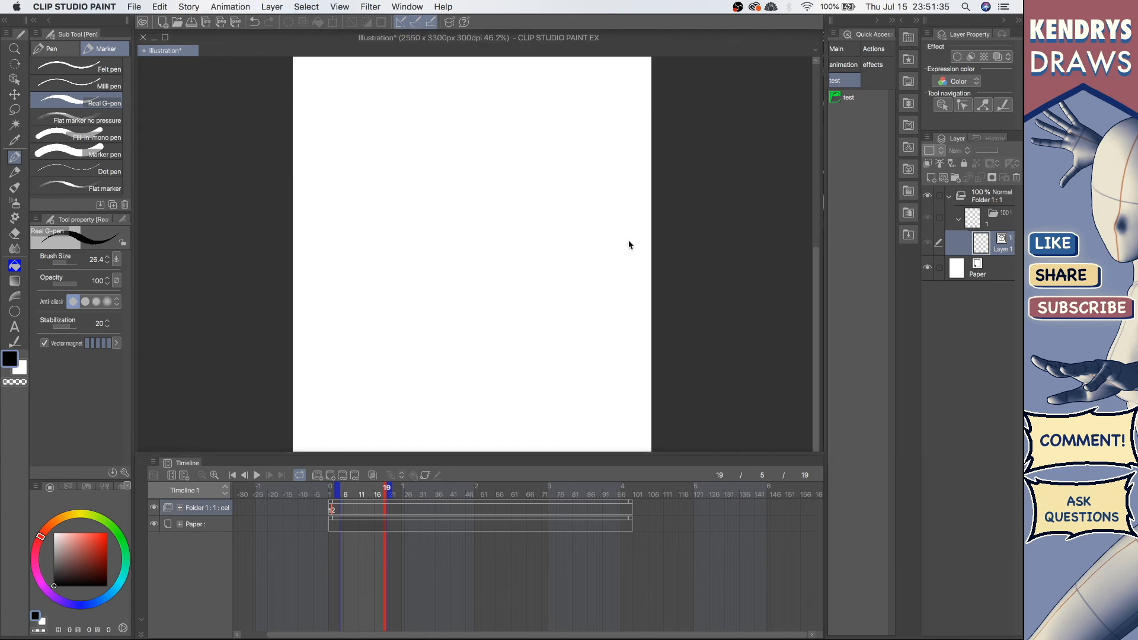
{"action": "key", "text": "super+t"}
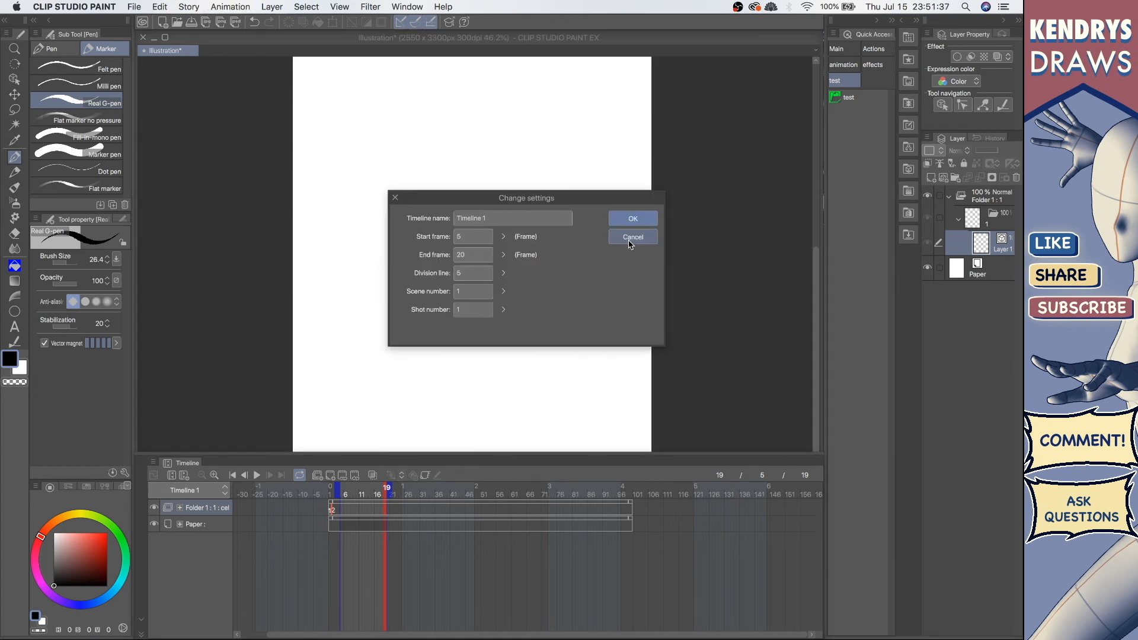
{"action": "left_click", "coordinate": [630, 237]}
{"action": "left_click", "coordinate": [234, 6]}
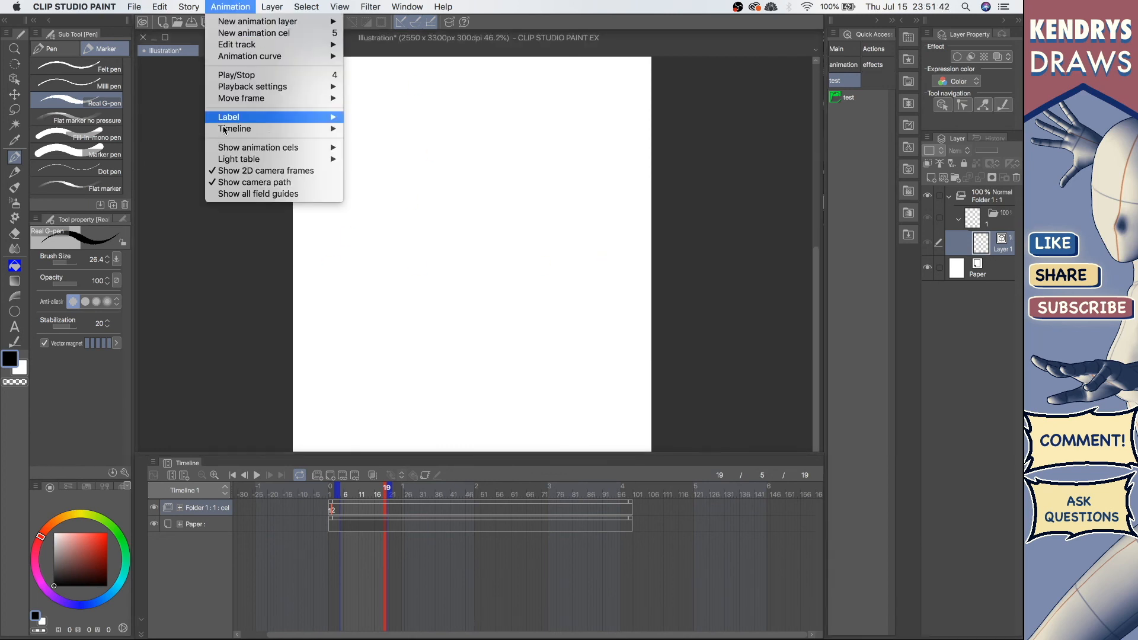
{"action": "mouse_move", "coordinate": [248, 129]}
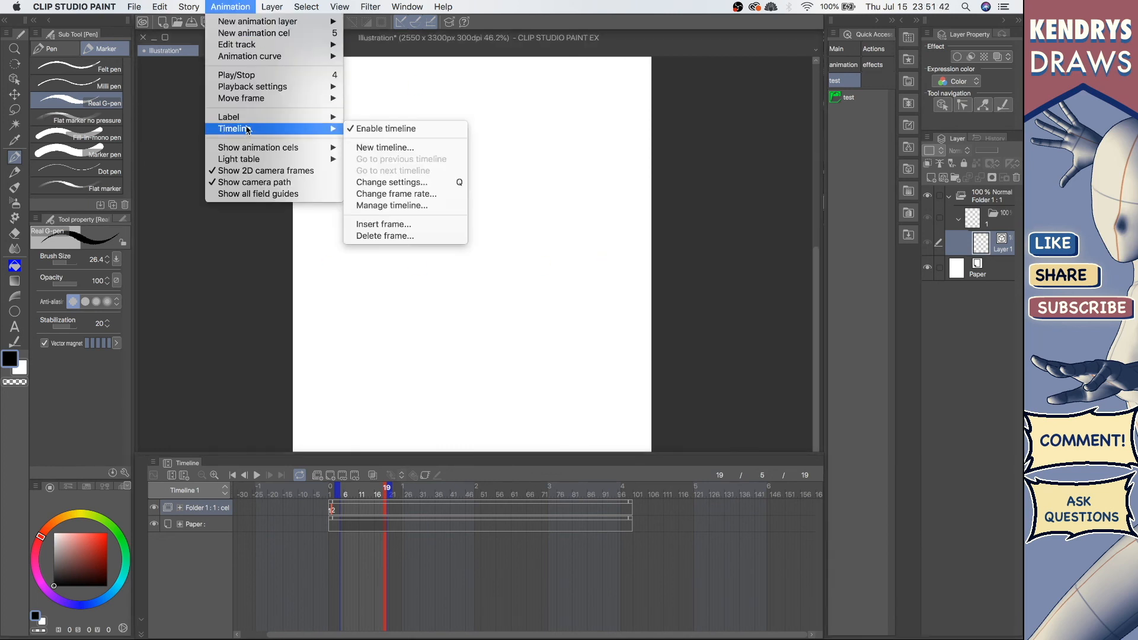
{"action": "left_click", "coordinate": [646, 183]}
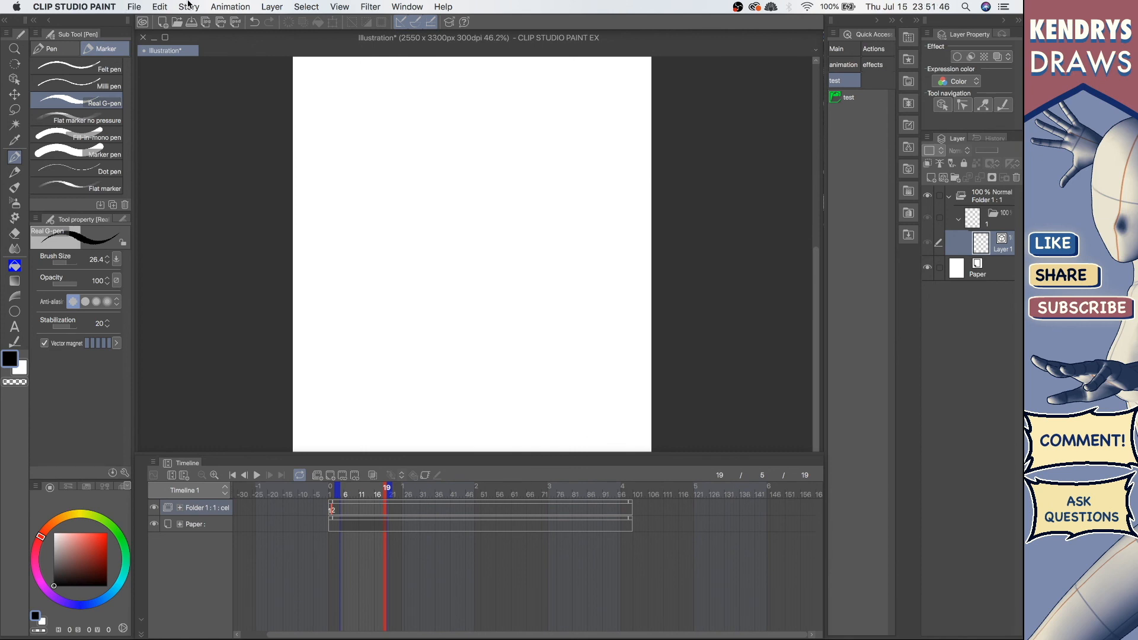
- Set the timeline's start frame to 14 and end frame to 89, and step the playhead back to frame 14
{"action": "key", "text": "F1"}
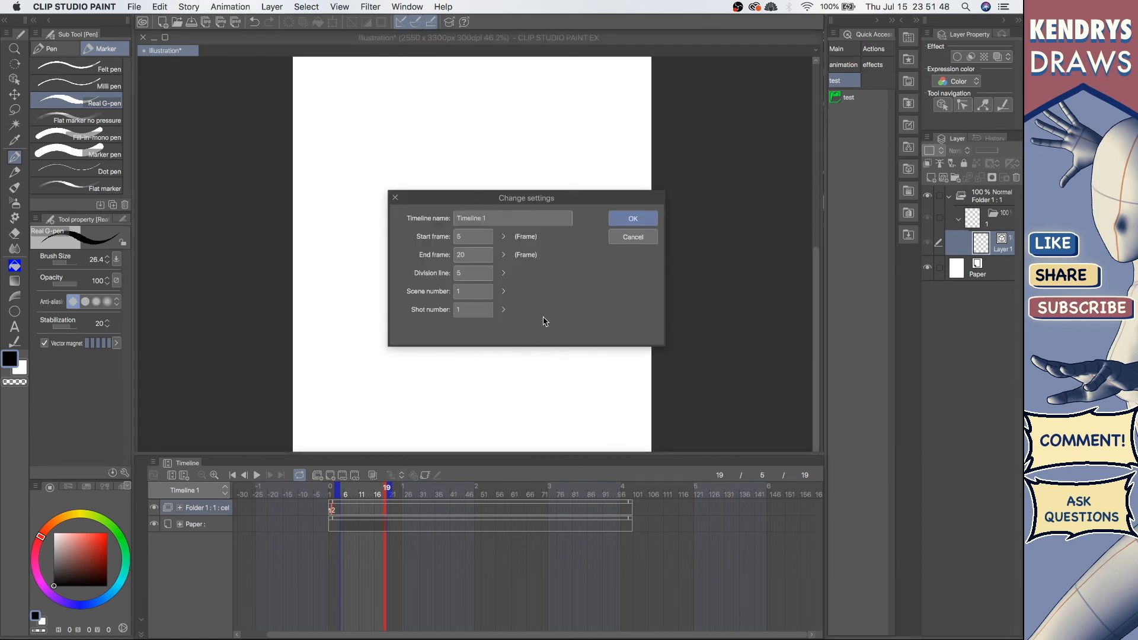
{"action": "left_click", "coordinate": [486, 242]}
{"action": "key", "text": "Tab"}
{"action": "left_click", "coordinate": [650, 217]}
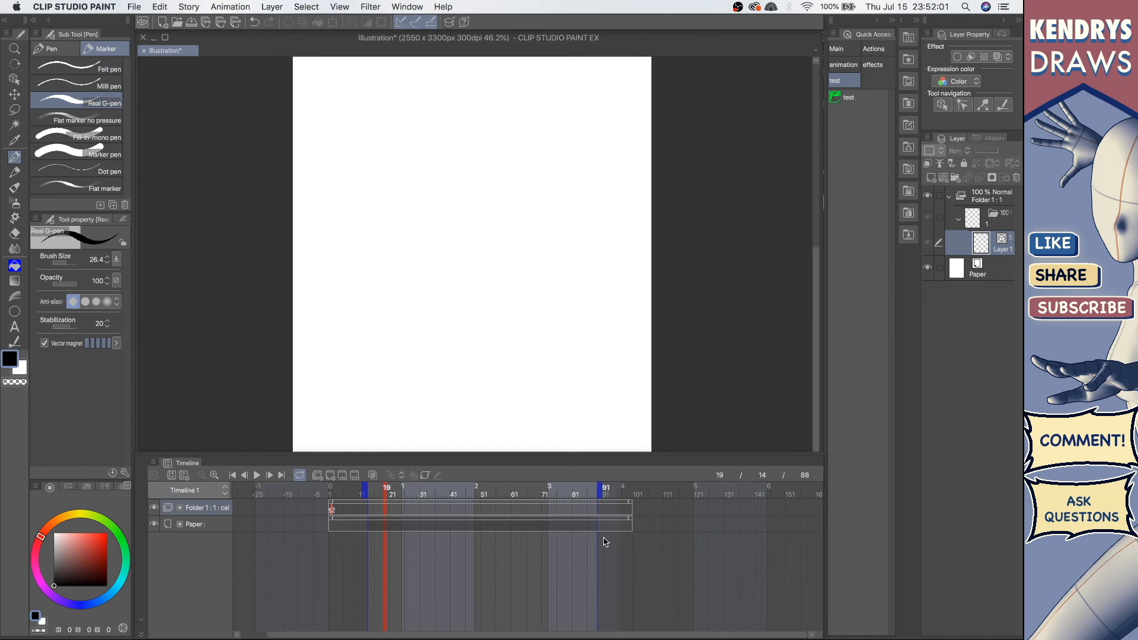
{"action": "key", "text": "Left"}
{"action": "key", "text": "Left"}
{"action": "key", "text": "Left"}
{"action": "key", "text": "Left"}
{"action": "key", "text": "Left"}
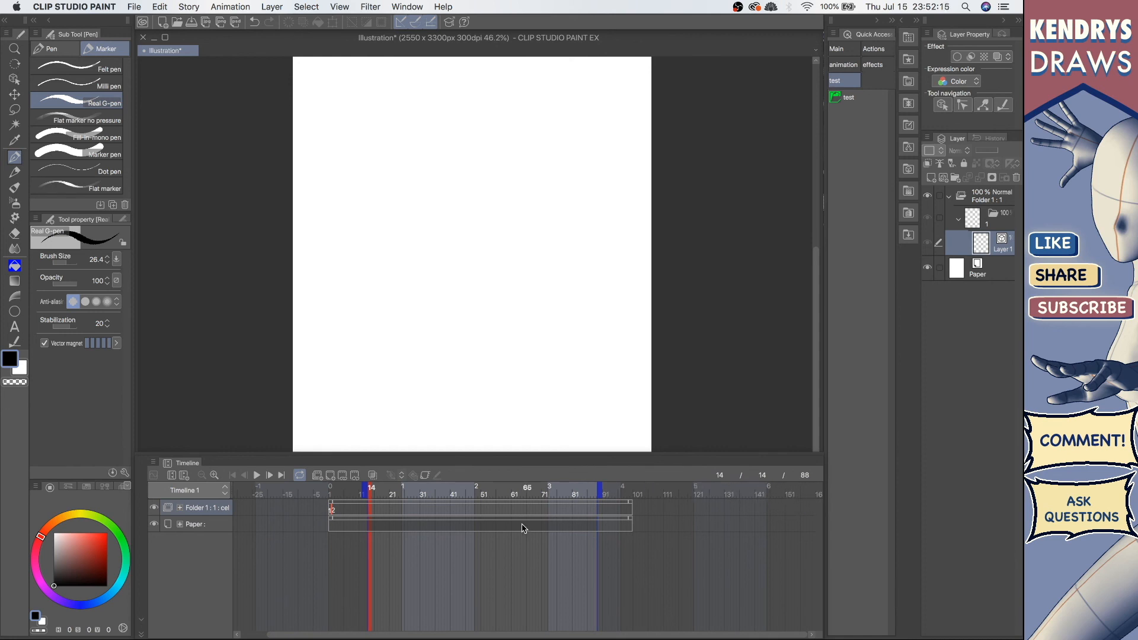
- Set the timeline's start frame to 140 and end frame to 230
{"action": "left_click", "coordinate": [225, 6]}
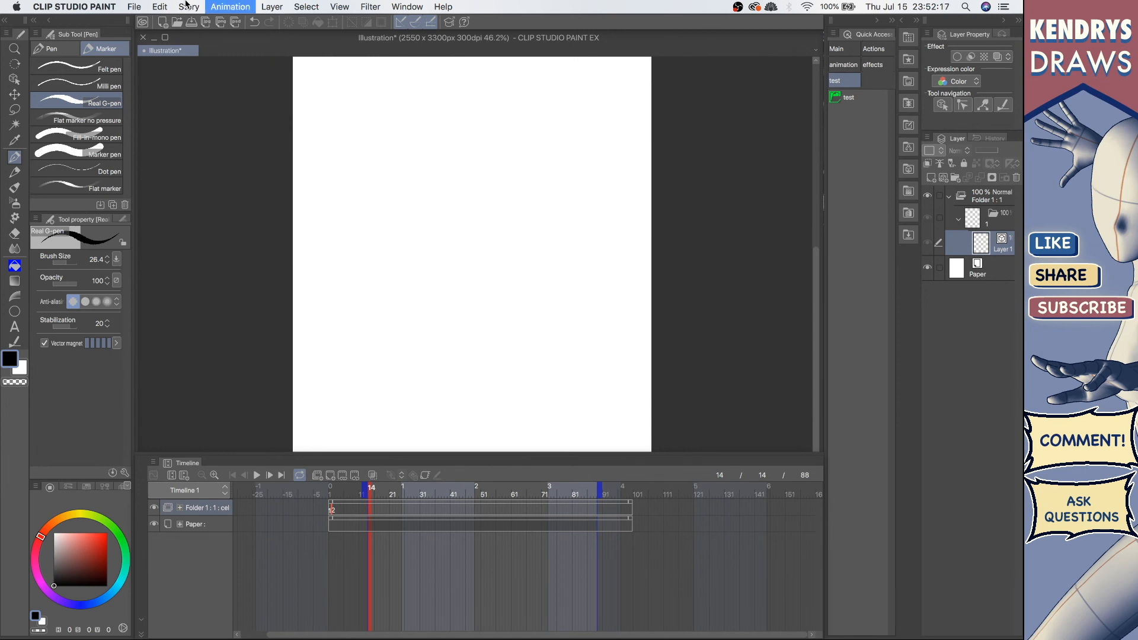
{"action": "left_click", "coordinate": [407, 94]}
{"action": "left_click", "coordinate": [474, 239]}
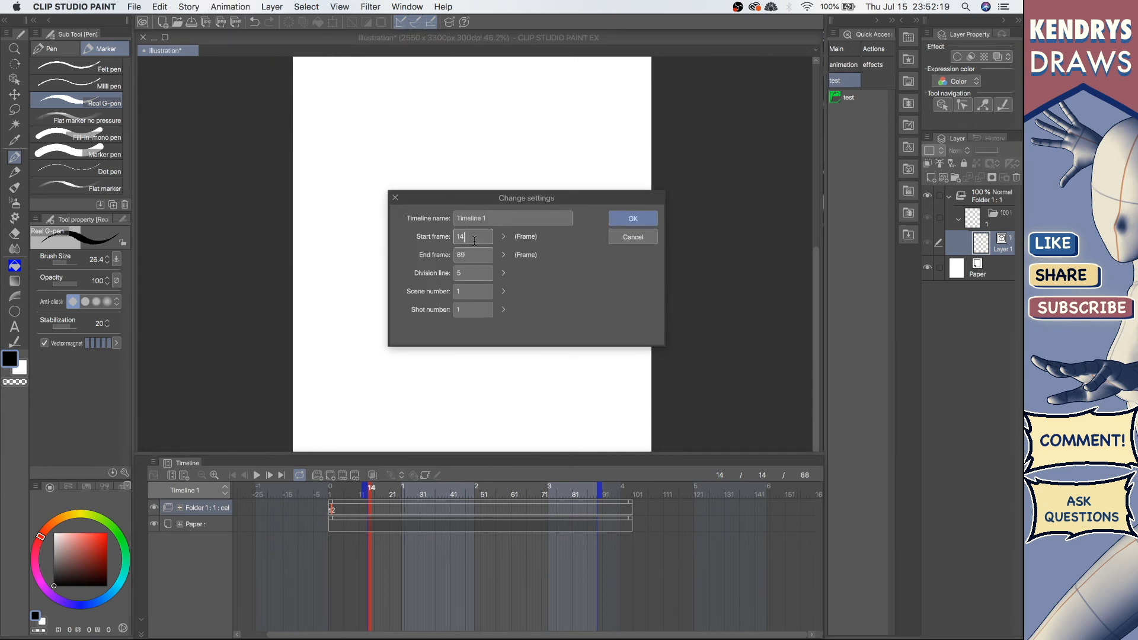
{"action": "left_click", "coordinate": [483, 254]}
{"action": "left_click_drag", "start_coordinate": [464, 252], "coordinate": [441, 259]}
{"action": "type", "text": "230"}
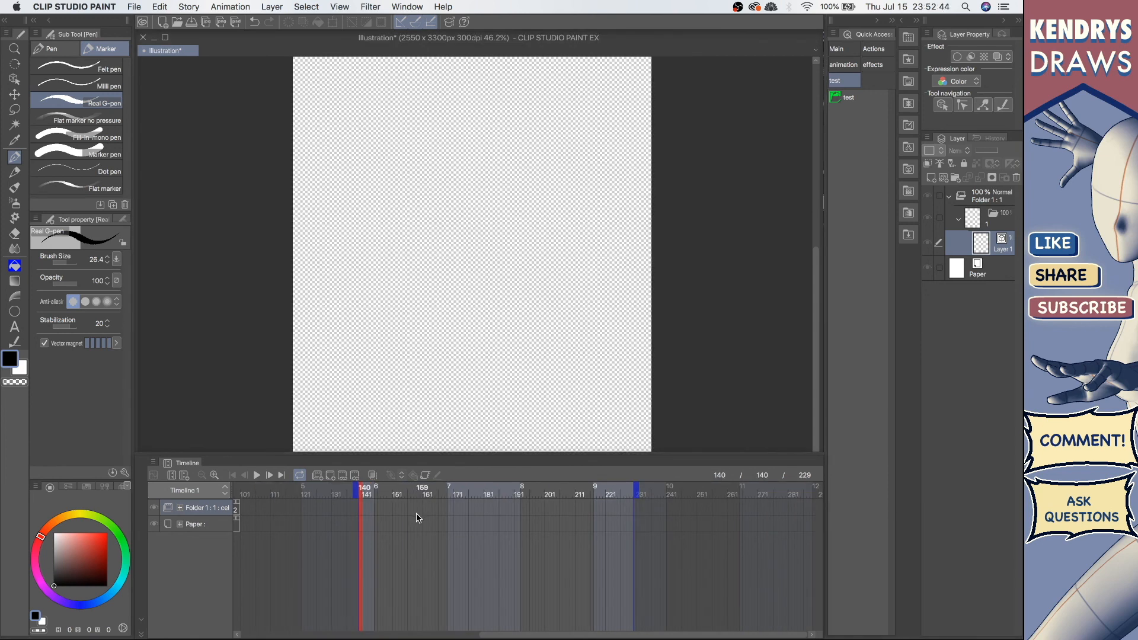
- Set the timeline's start frame to 1 and end frame to 100
{"action": "left_click_drag", "start_coordinate": [484, 239], "coordinate": [400, 254]}
{"action": "type", "text": "1"}
{"action": "type", "text": "100"}
{"action": "key", "text": "Return"}
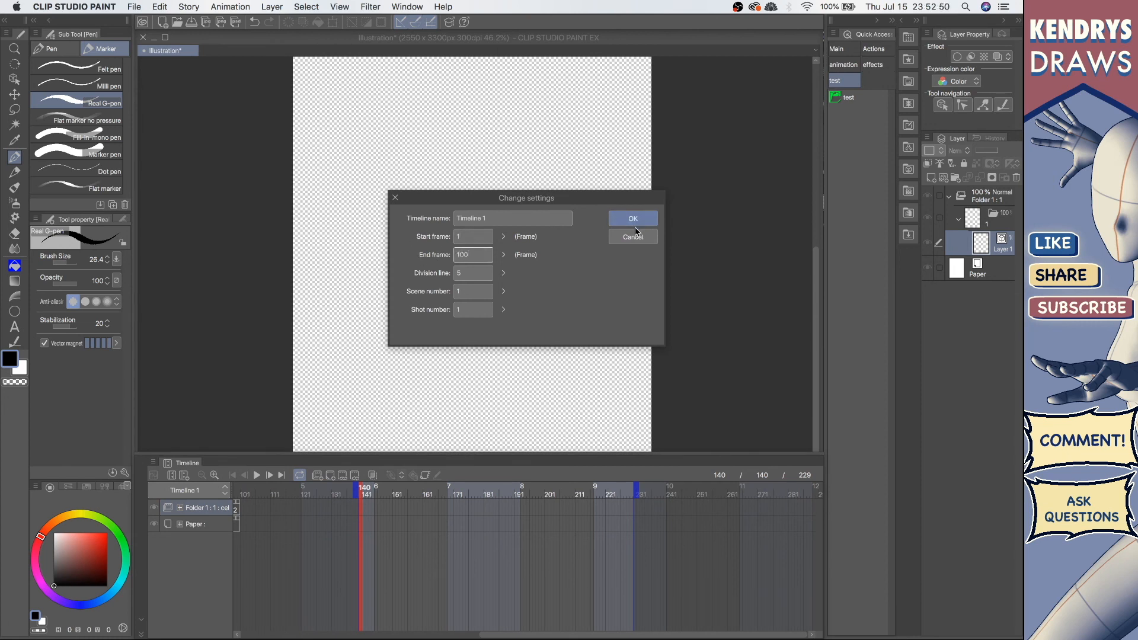
- Open the shortcut settings and locate the timeline's Change settings command among the Animation commands
{"action": "left_click", "coordinate": [100, 6]}
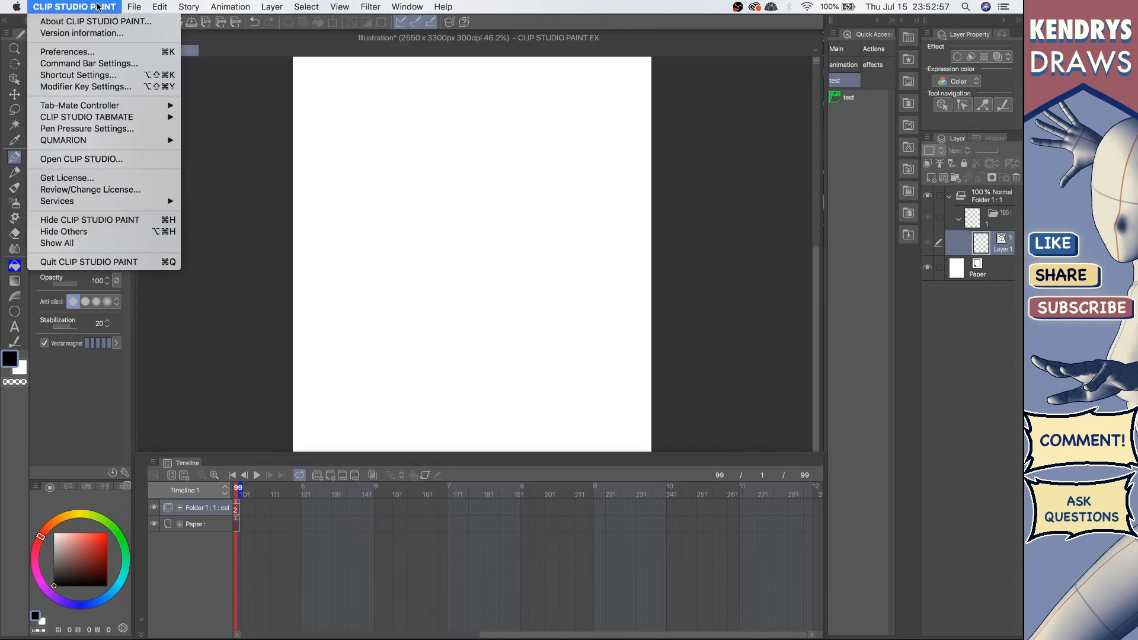
{"action": "left_click", "coordinate": [90, 80]}
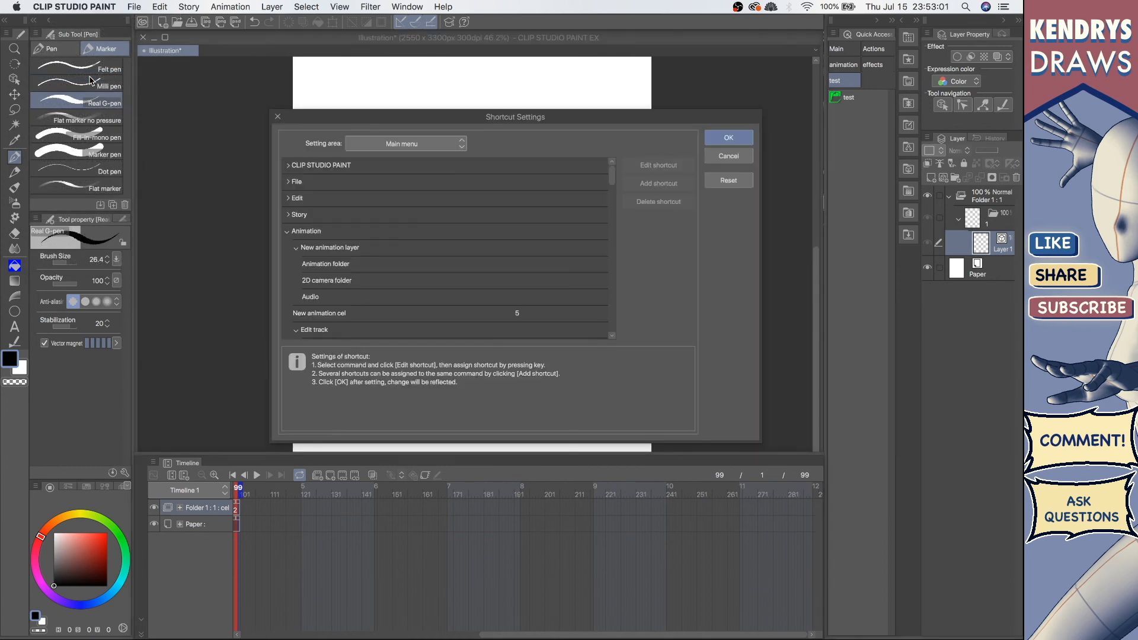
{"action": "mouse_move", "coordinate": [612, 178]}
{"action": "left_mouse_down"}
{"action": "mouse_move", "coordinate": [613, 202]}
{"action": "mouse_move", "coordinate": [612, 181]}
{"action": "left_mouse_up"}
{"action": "left_click", "coordinate": [290, 212]}
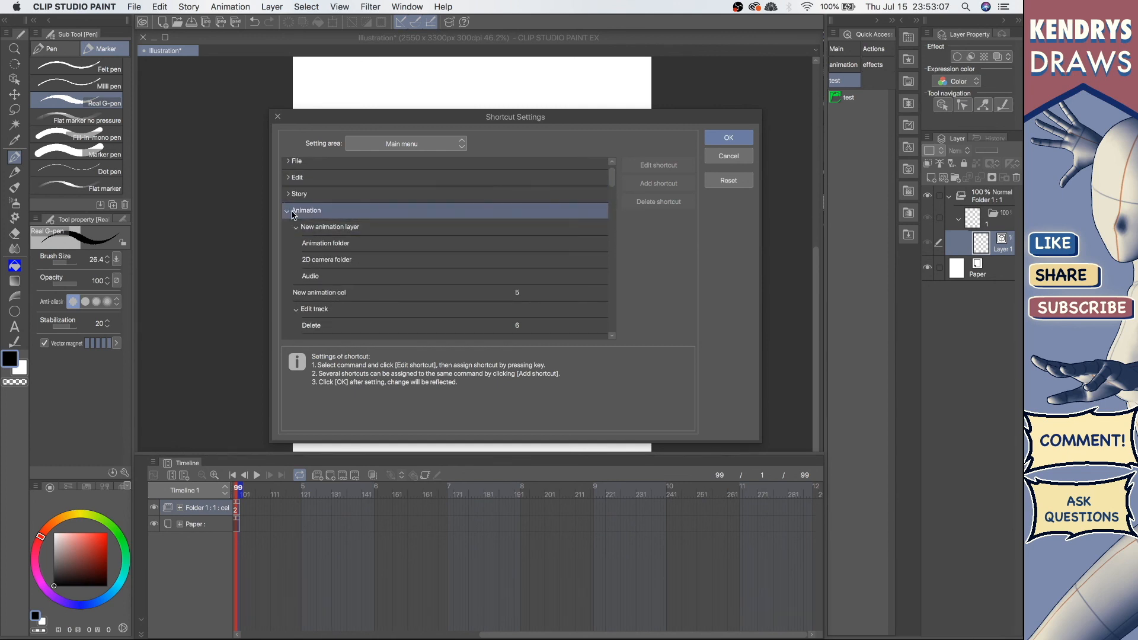
{"action": "left_click", "coordinate": [288, 212]}
{"action": "left_click", "coordinate": [288, 232]}
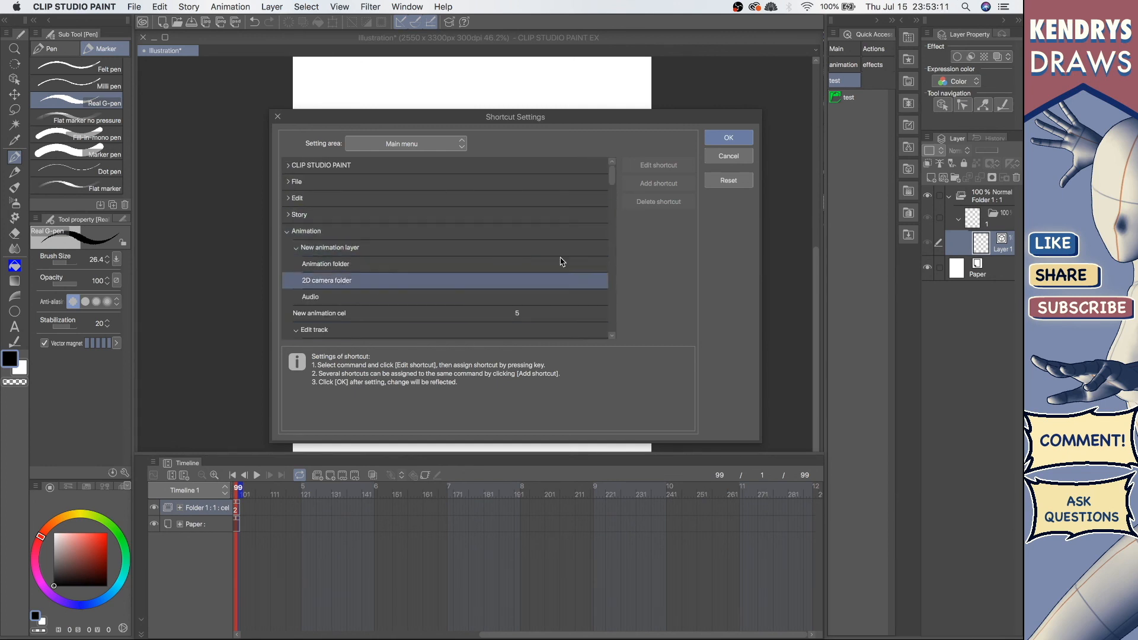
{"action": "left_click_drag", "start_coordinate": [613, 182], "coordinate": [613, 281]}
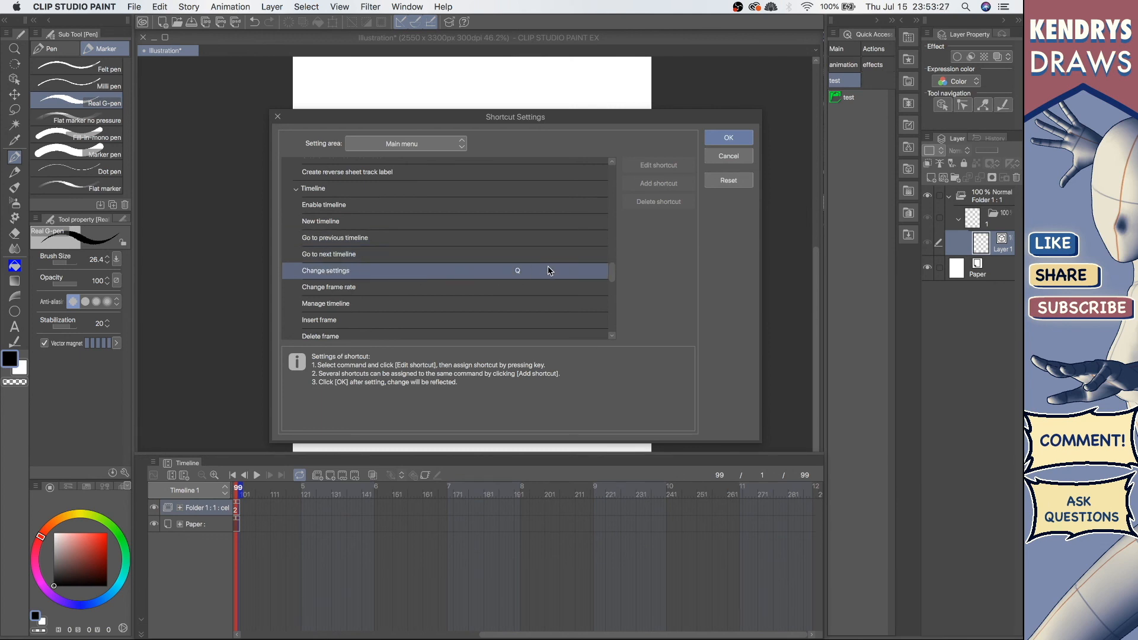
- Try W as the shortcut for the timeline's Change settings command and set it back to Q
{"action": "left_click", "coordinate": [518, 273]}
{"action": "left_click", "coordinate": [518, 272]}
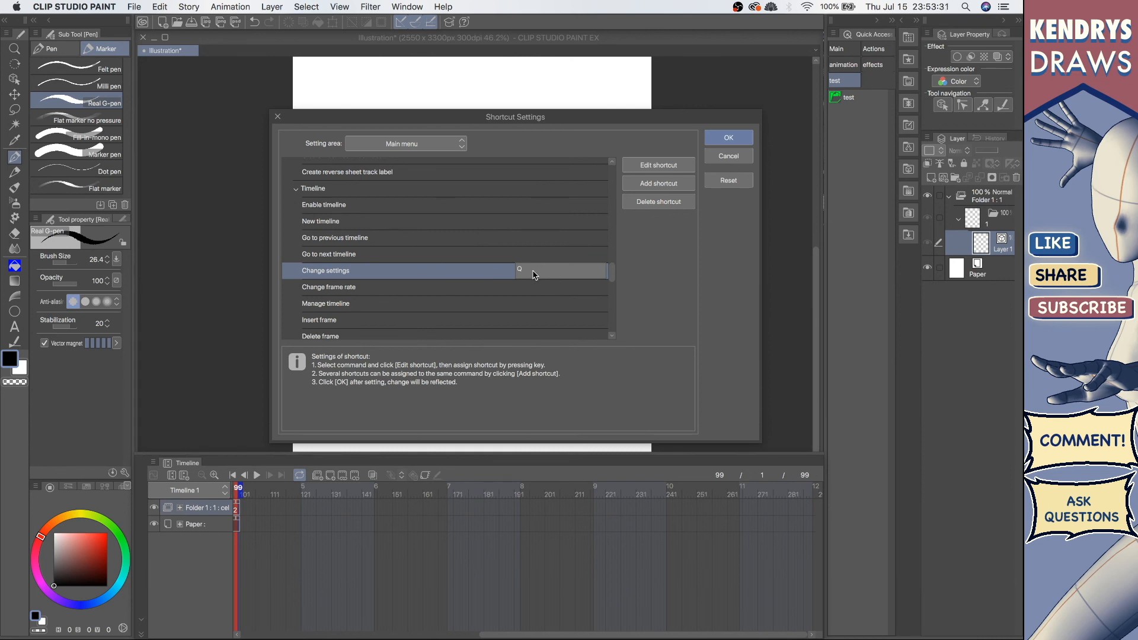
{"action": "key", "text": "w"}
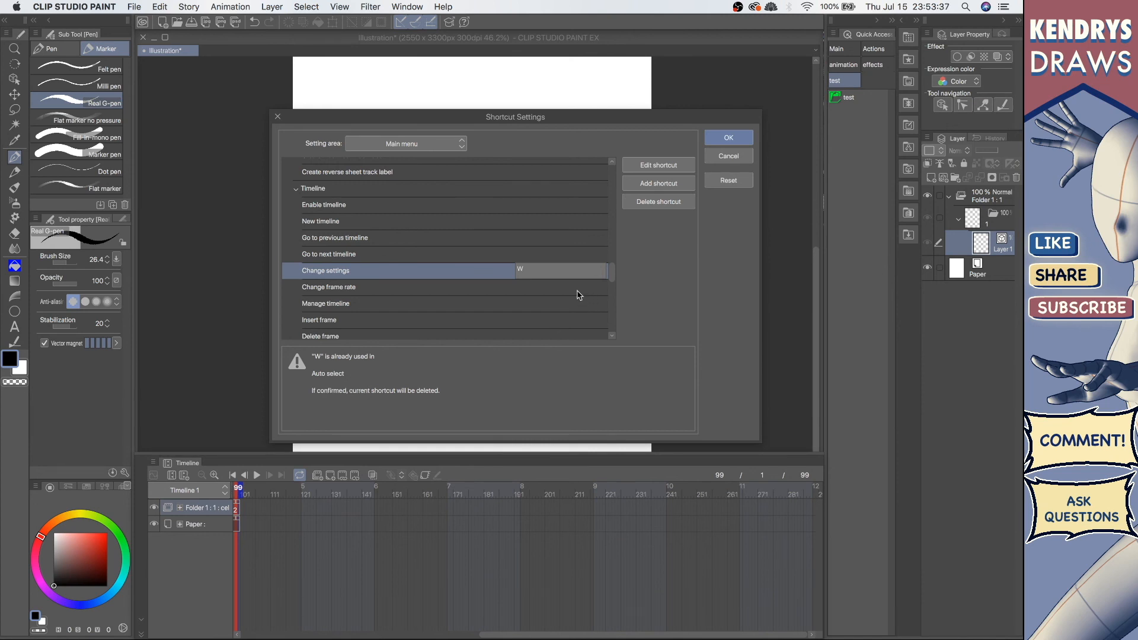
{"action": "key", "text": "q"}
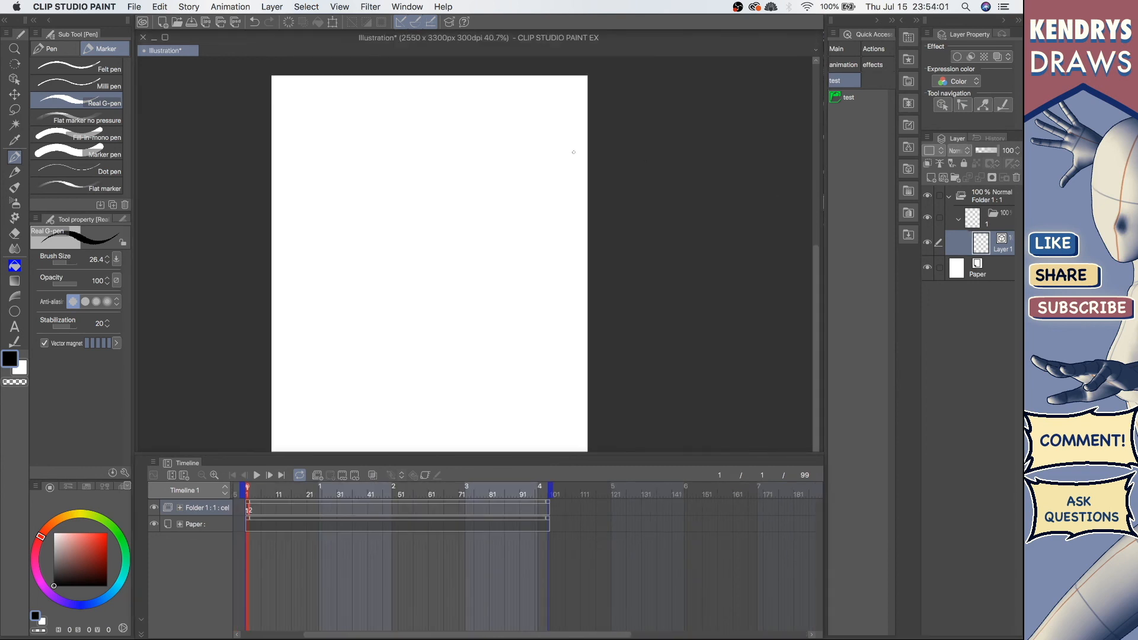
{"action": "left_click", "coordinate": [340, 6]}
{"action": "mouse_move", "coordinate": [316, 4]}
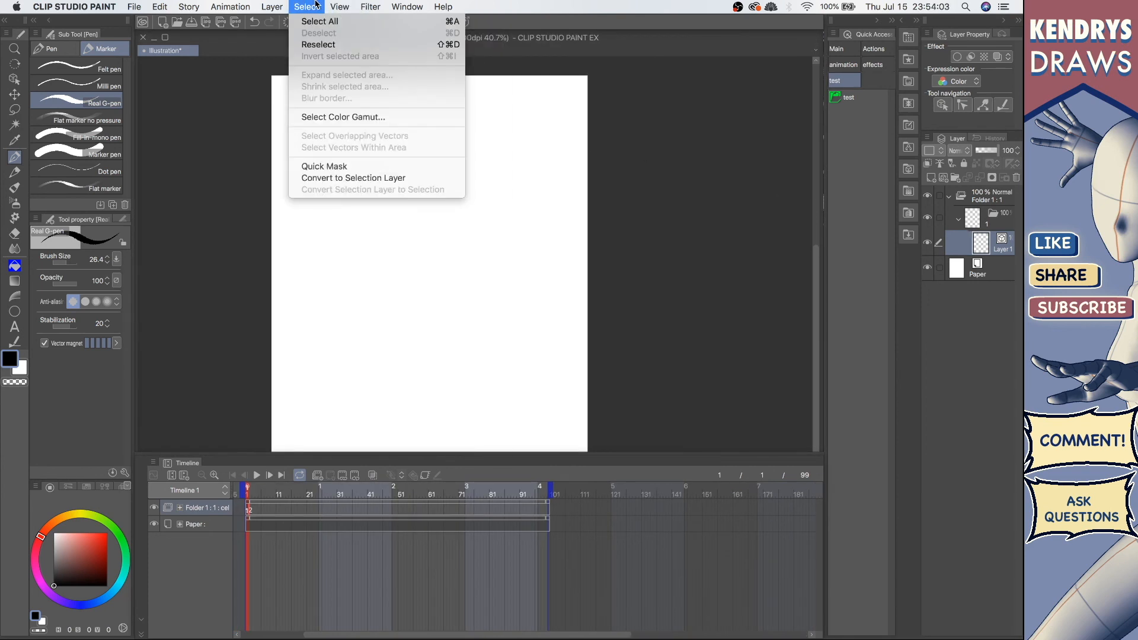